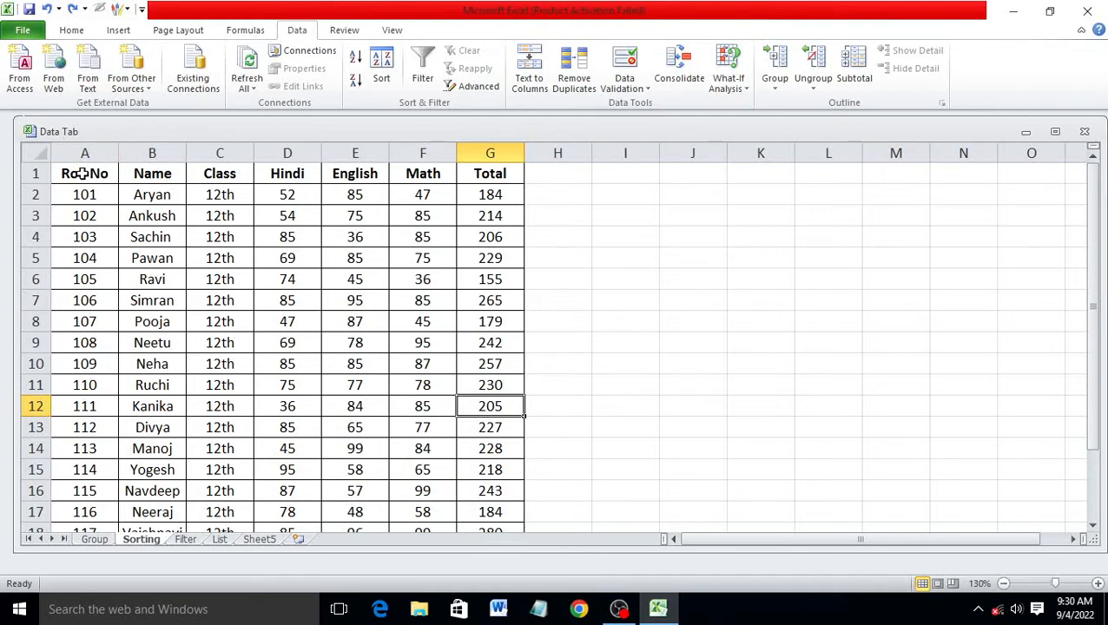
# Step: Sort the whole student marks table, with its headers, by Total values from largest to smallest
pyautogui.moveTo(85, 174); pyautogui.dragTo(477, 500)
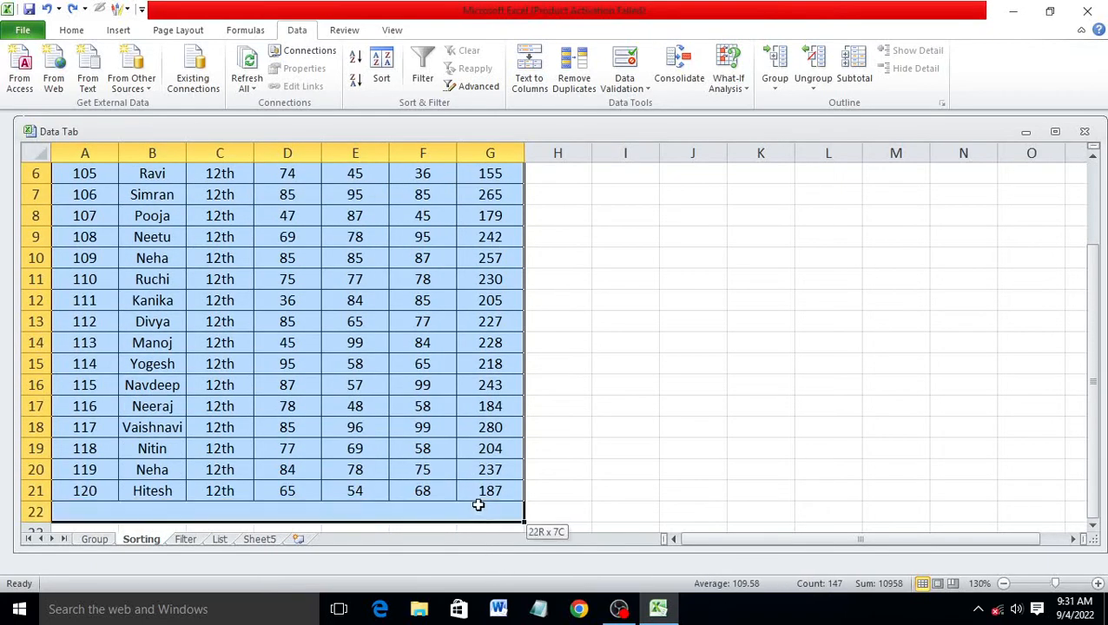
pyautogui.scroll(2, 473, 490)
pyautogui.scroll(-1, 476, 489)
pyautogui.scroll(1, 476, 489)
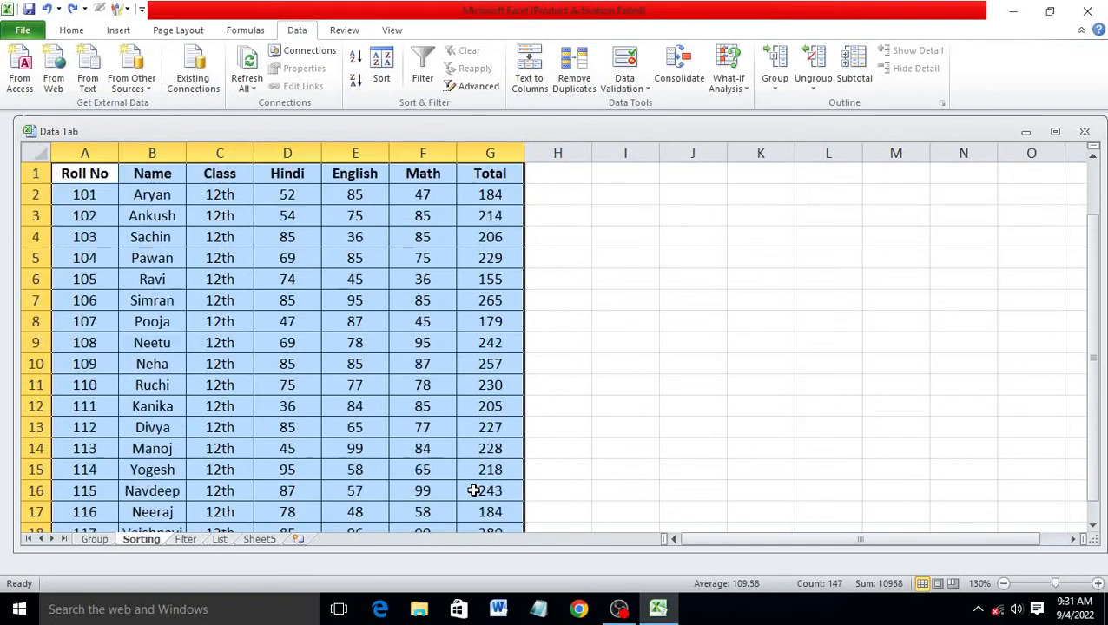
pyautogui.click(382, 72)
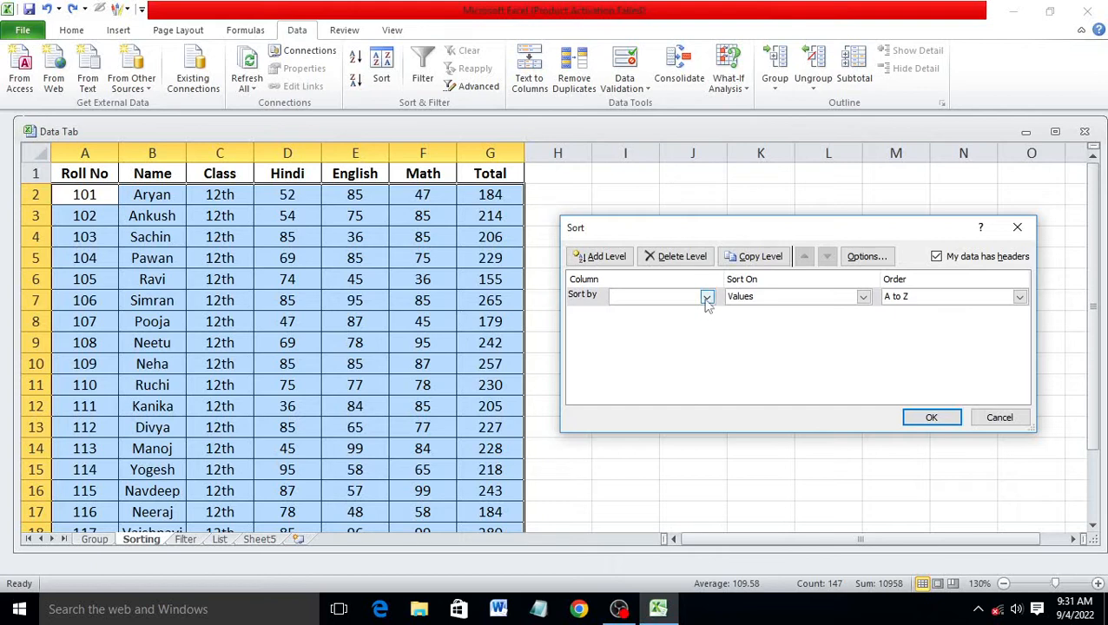
pyautogui.click(707, 298)
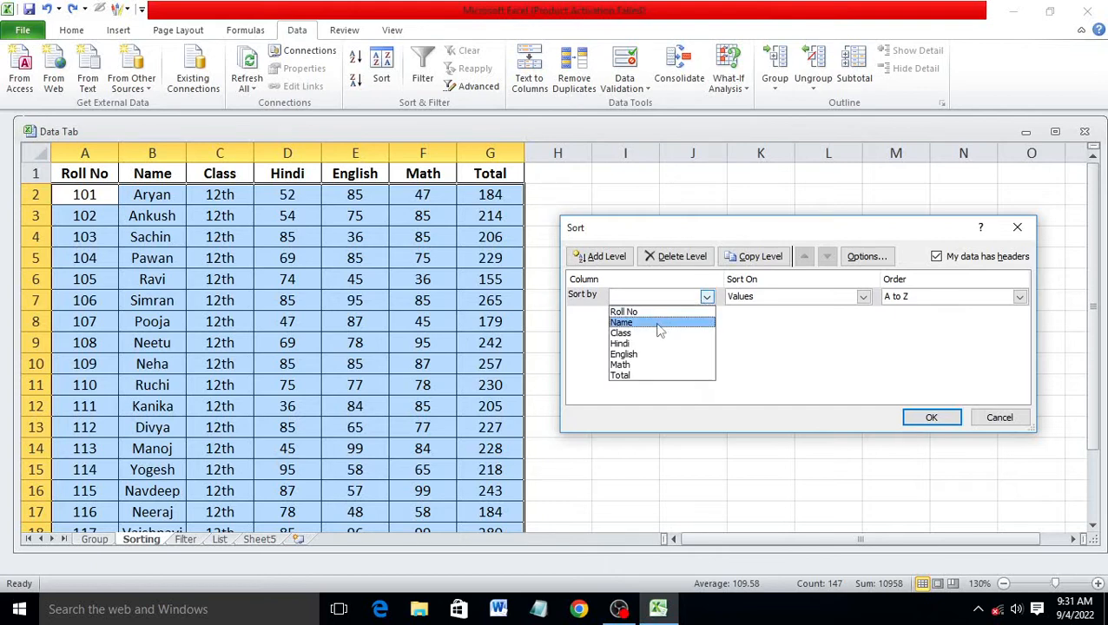
pyautogui.click(641, 375)
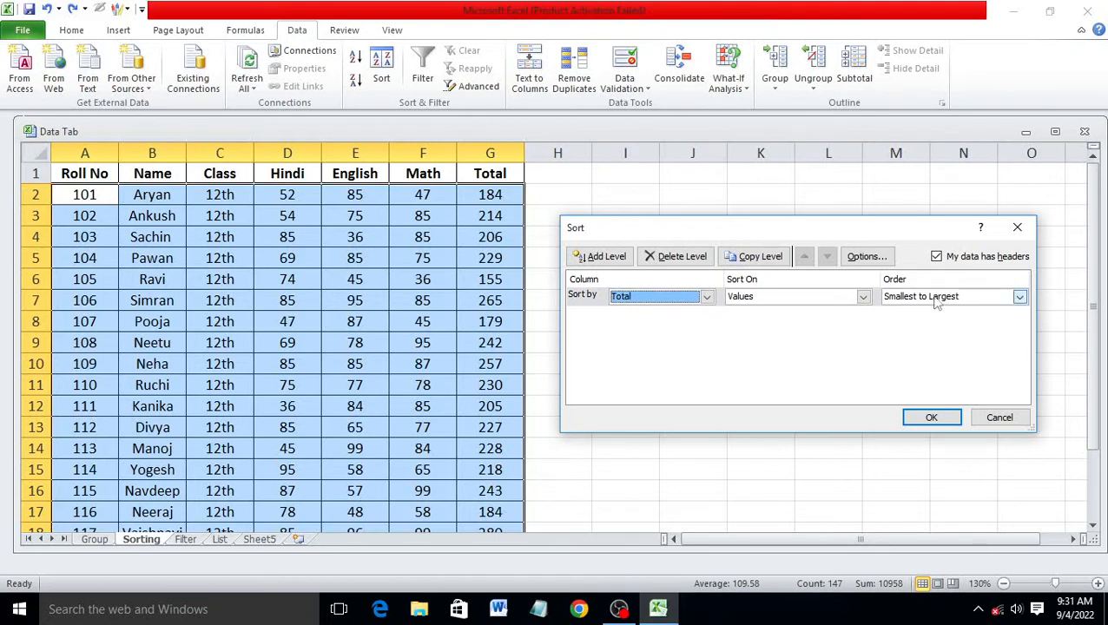
pyautogui.click(1020, 297)
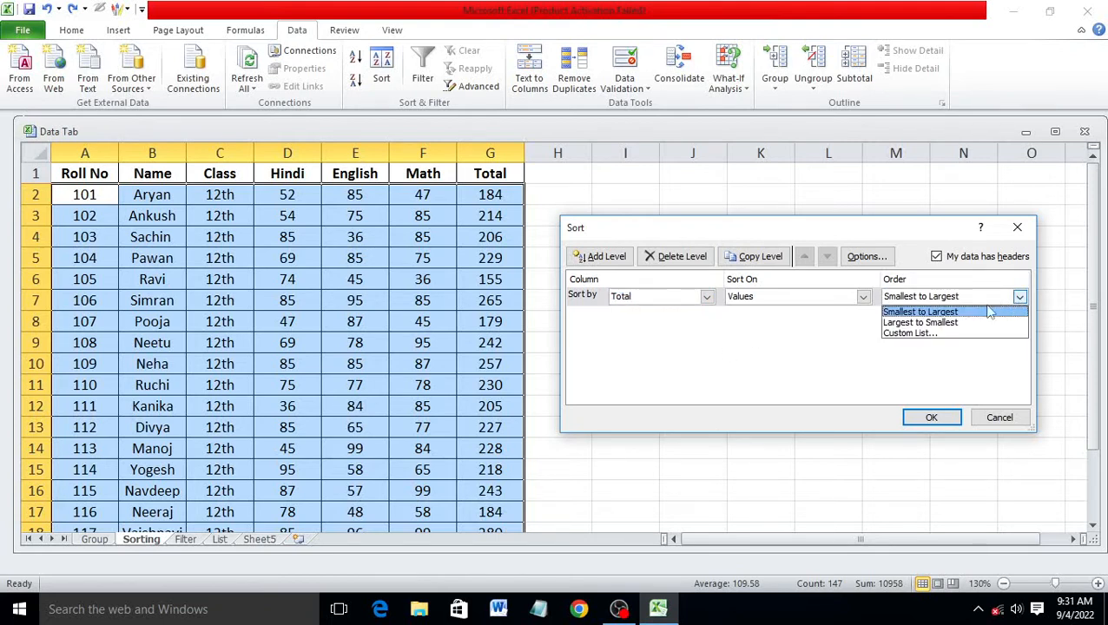
pyautogui.click(919, 318)
pyautogui.click(930, 418)
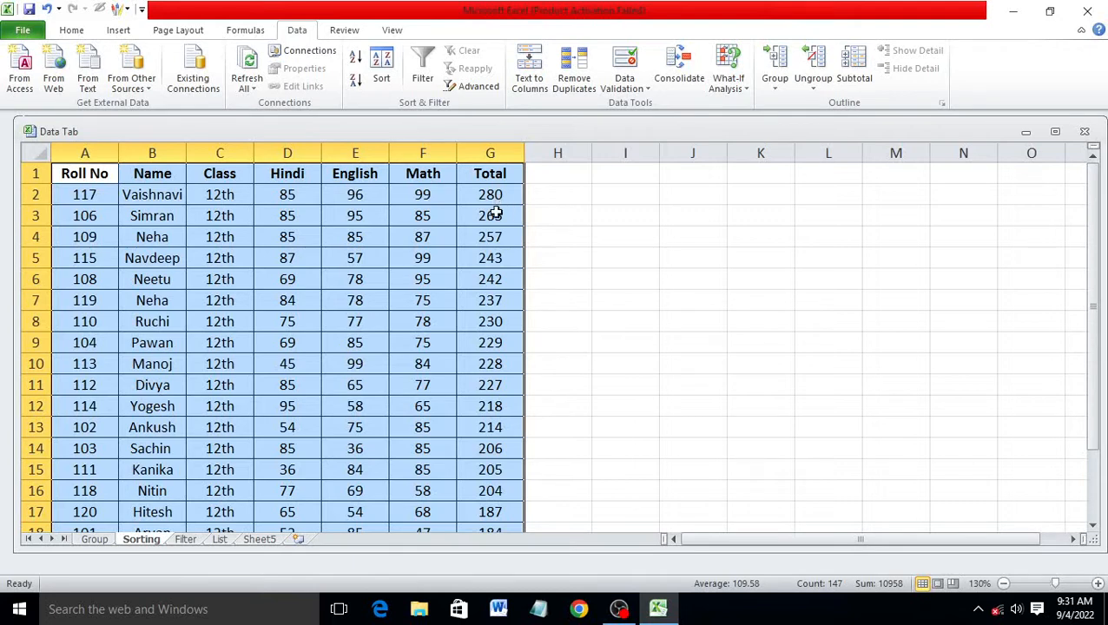
pyautogui.scroll(-1, 489, 520)
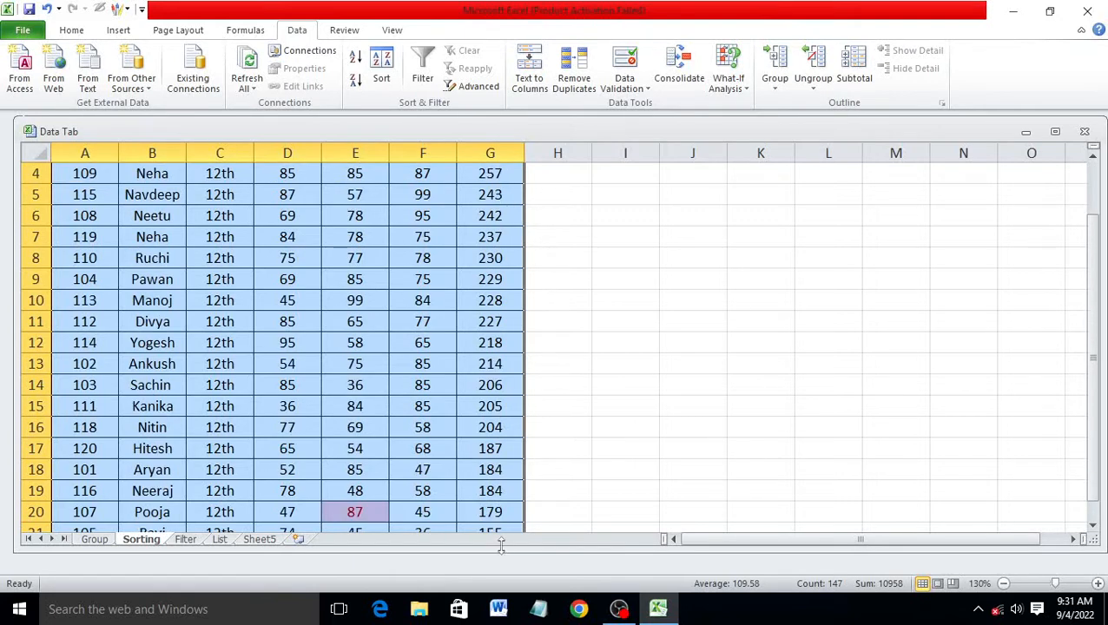
pyautogui.scroll(1, 460, 428)
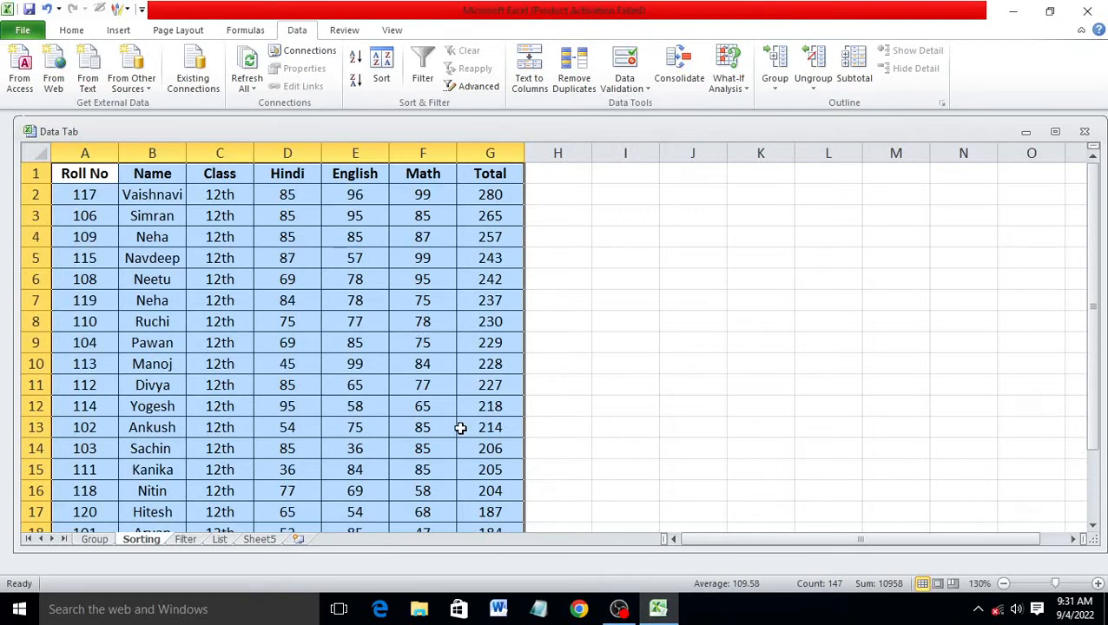
# Step: Sort the student table by the Name column in A to Z order
pyautogui.click(382, 69)
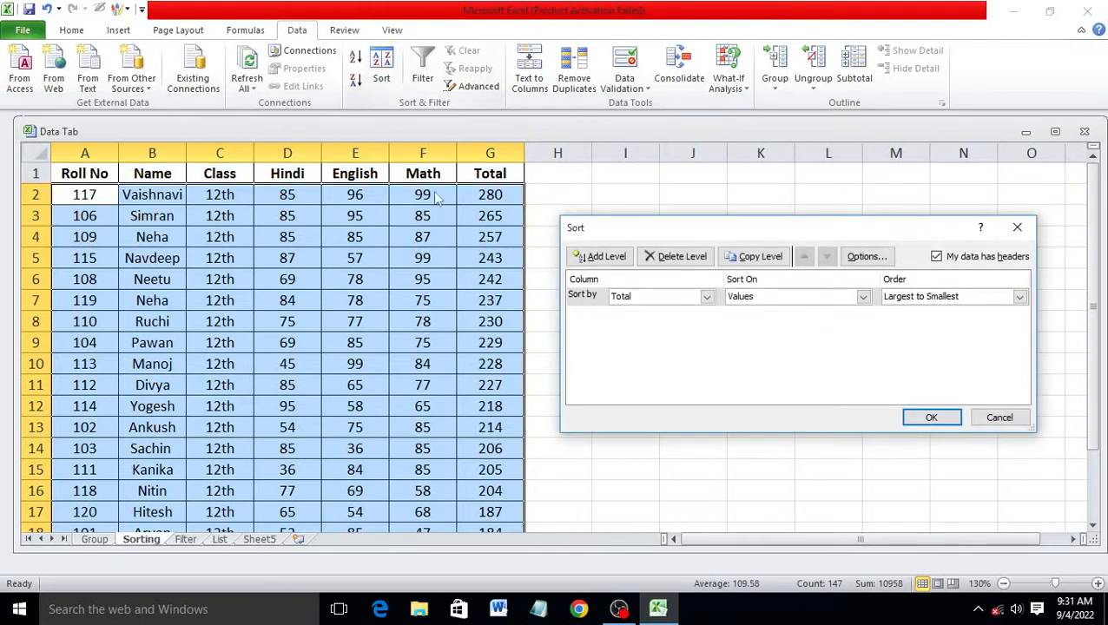
pyautogui.click(706, 296)
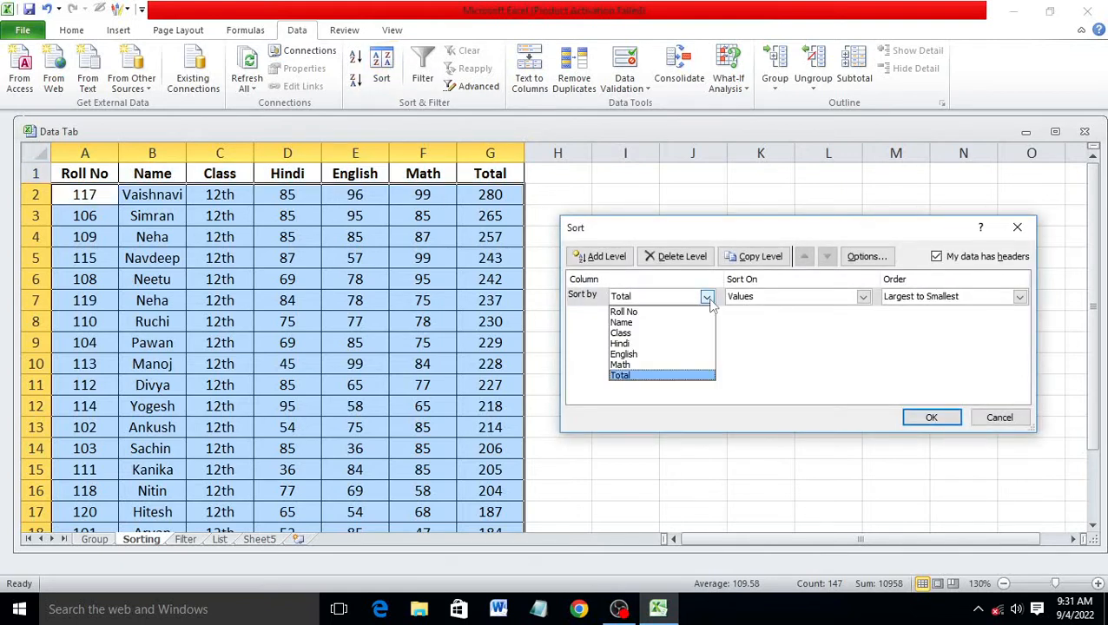
pyautogui.click(646, 323)
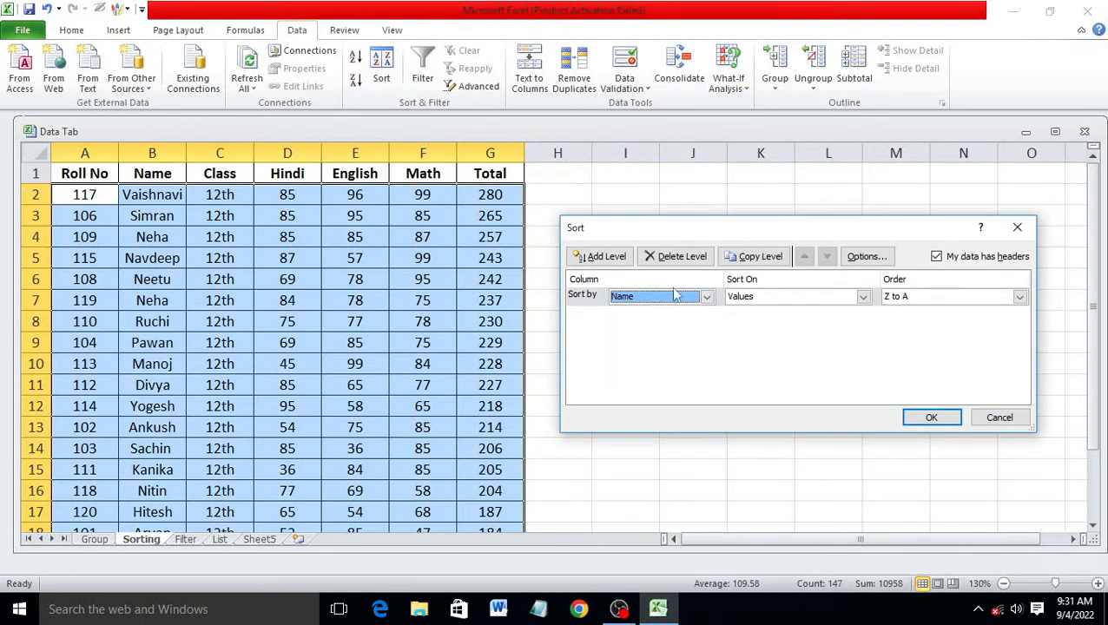
pyautogui.click(1021, 298)
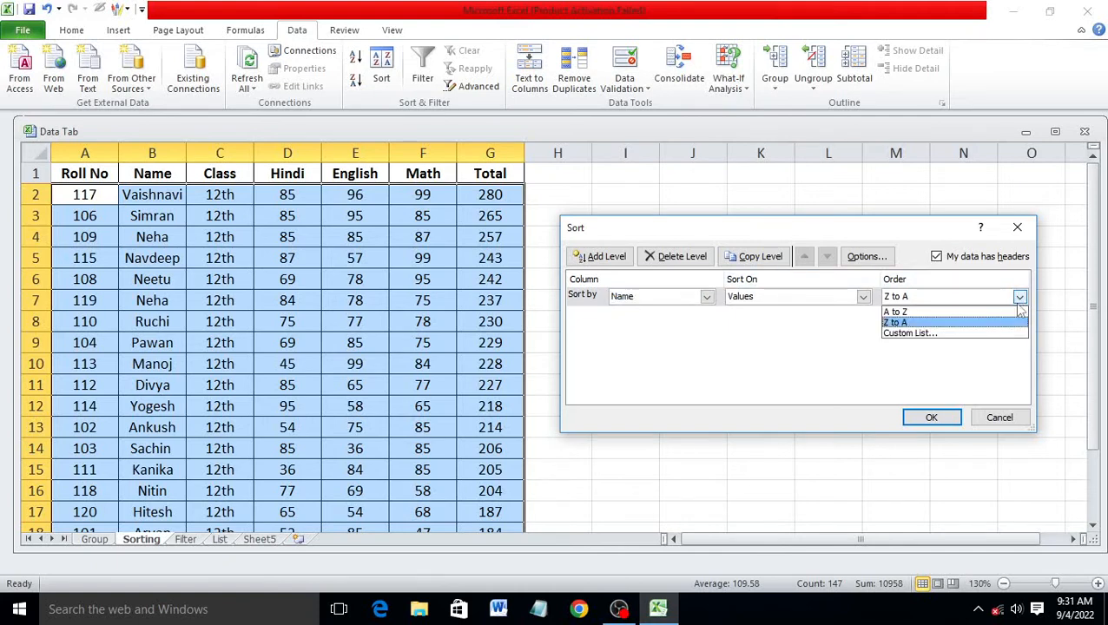
pyautogui.click(907, 313)
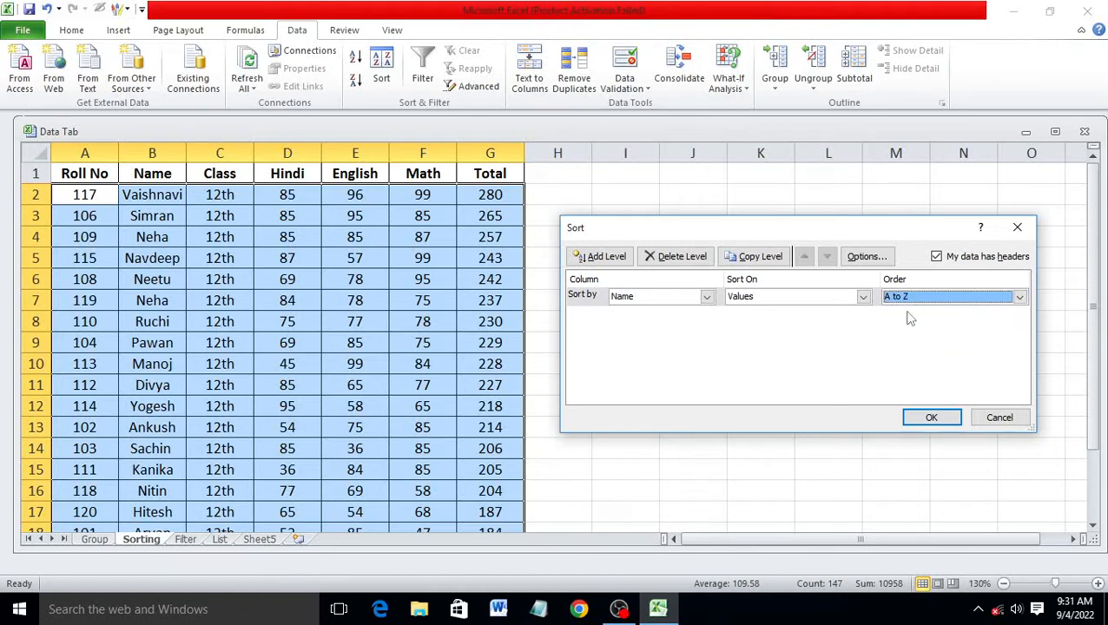
pyautogui.click(931, 417)
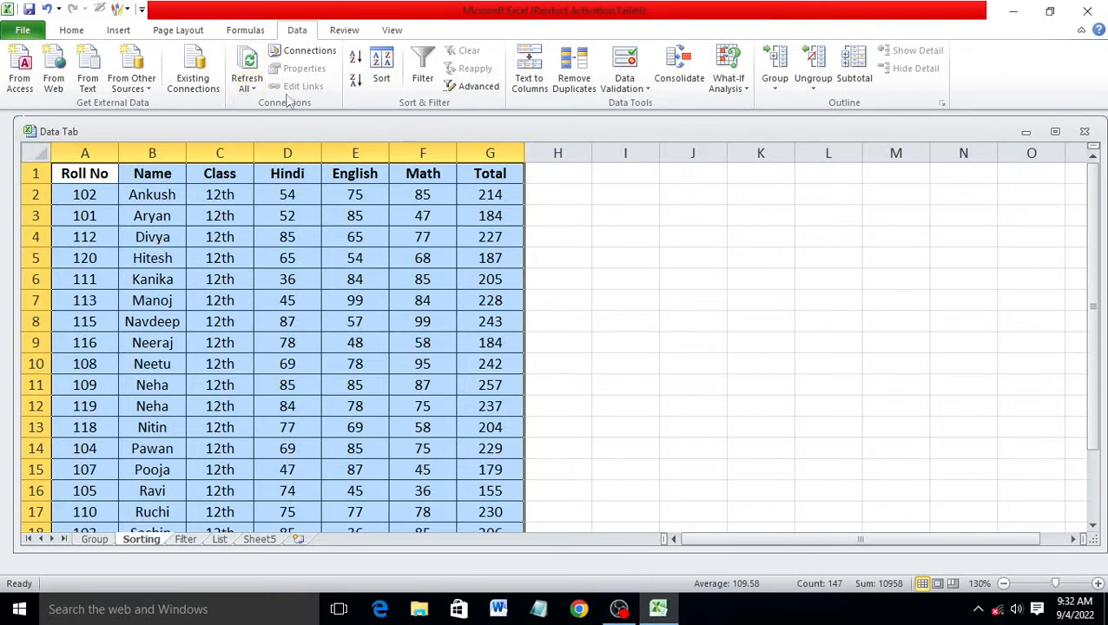
# Step: Sort the student table by Roll No from smallest to largest and deselect the table
pyautogui.click(382, 75)
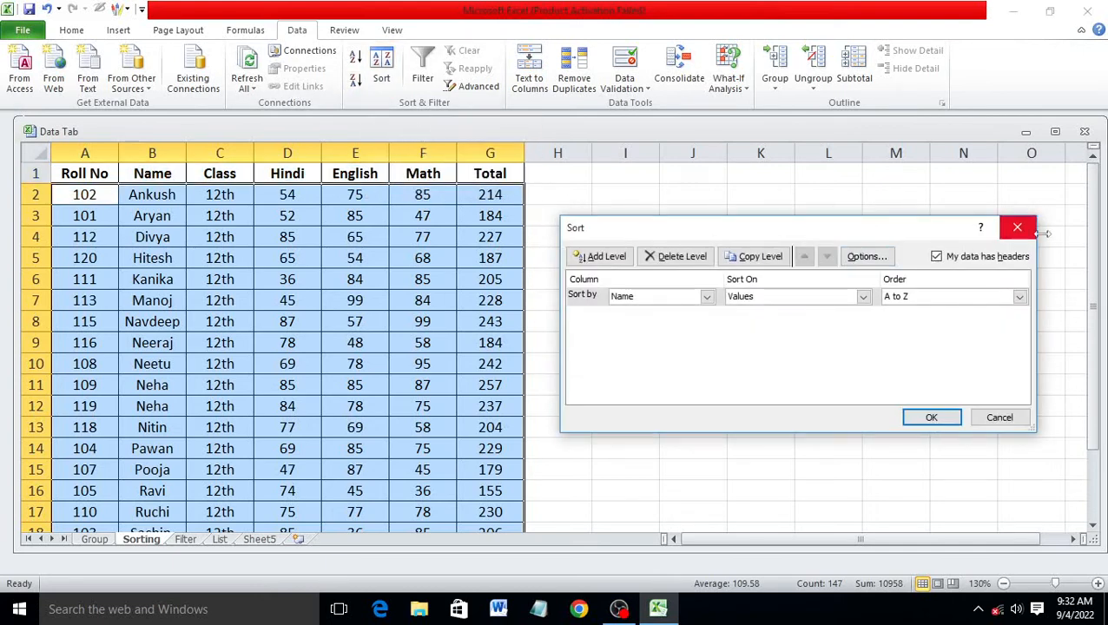
pyautogui.click(707, 297)
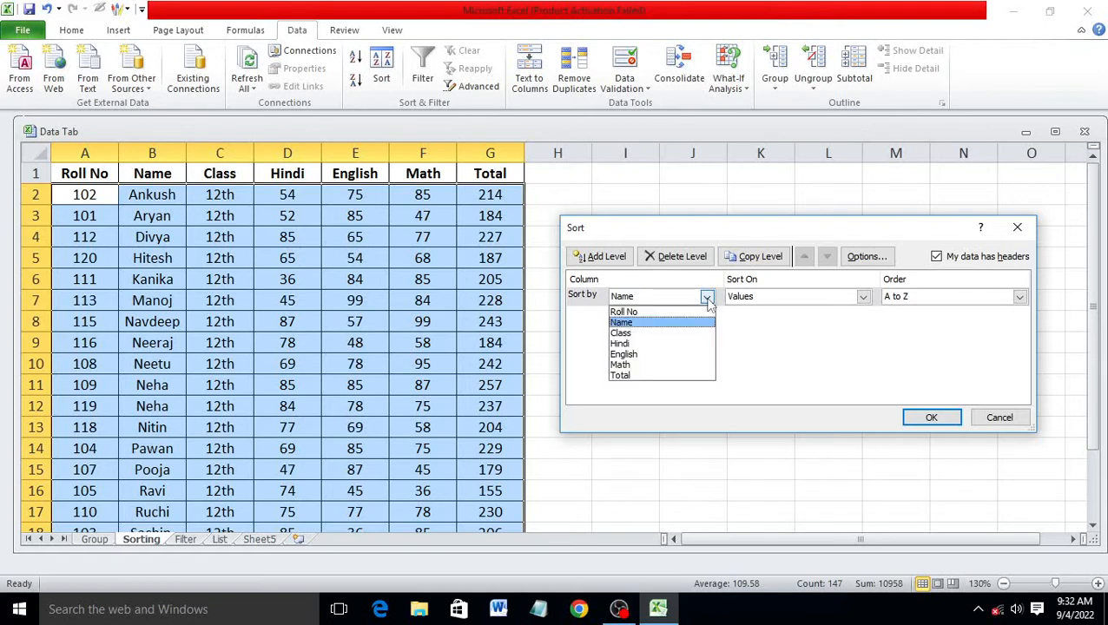
pyautogui.click(677, 314)
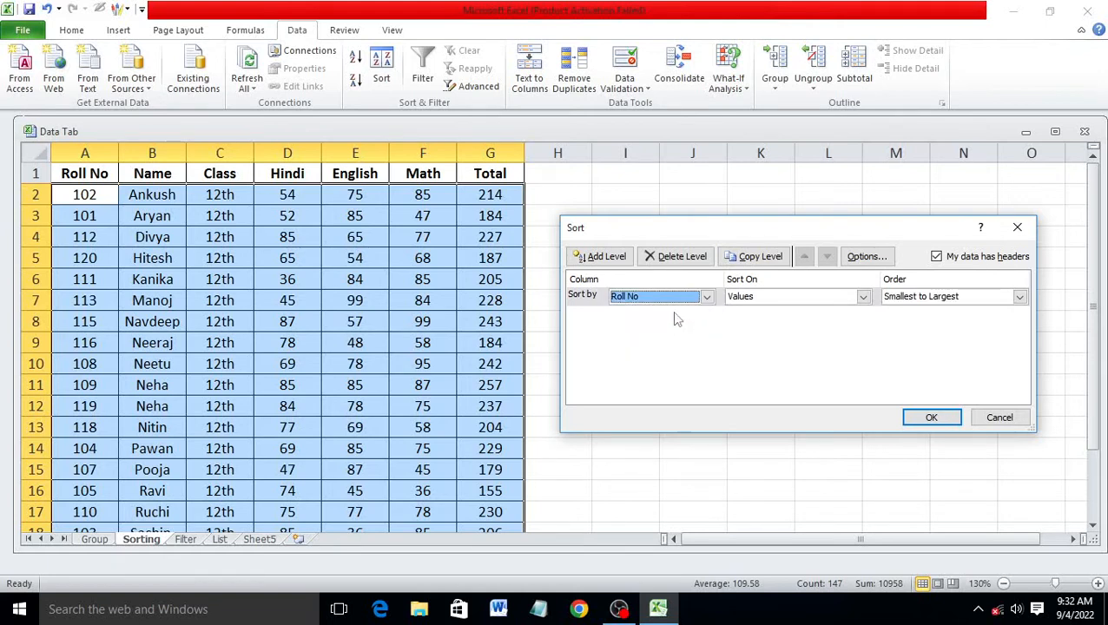
pyautogui.click(931, 419)
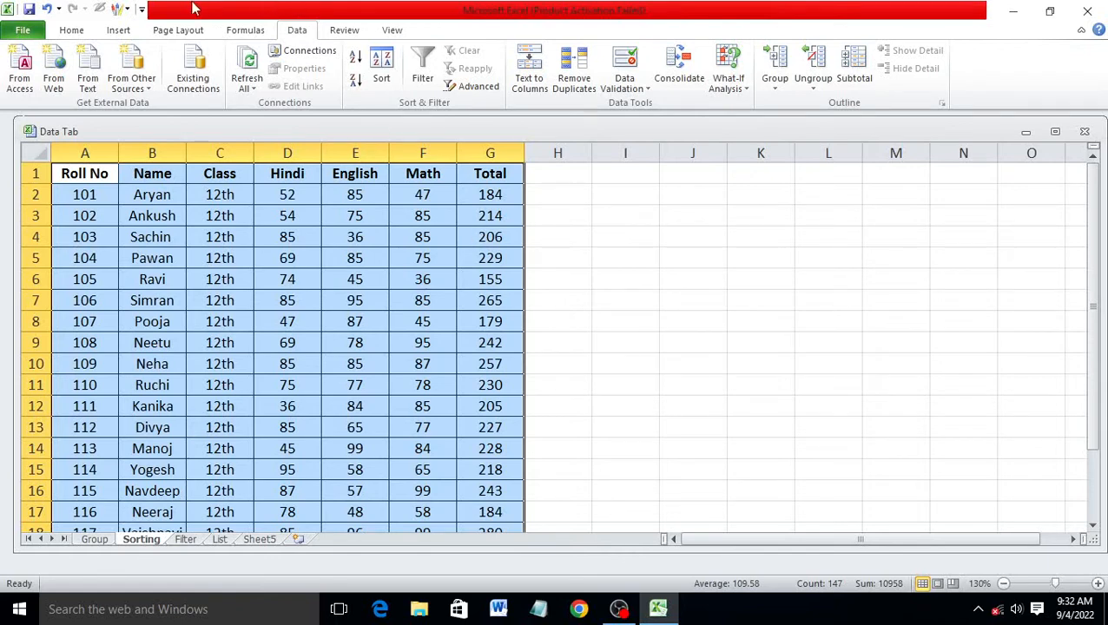
pyautogui.click(534, 236)
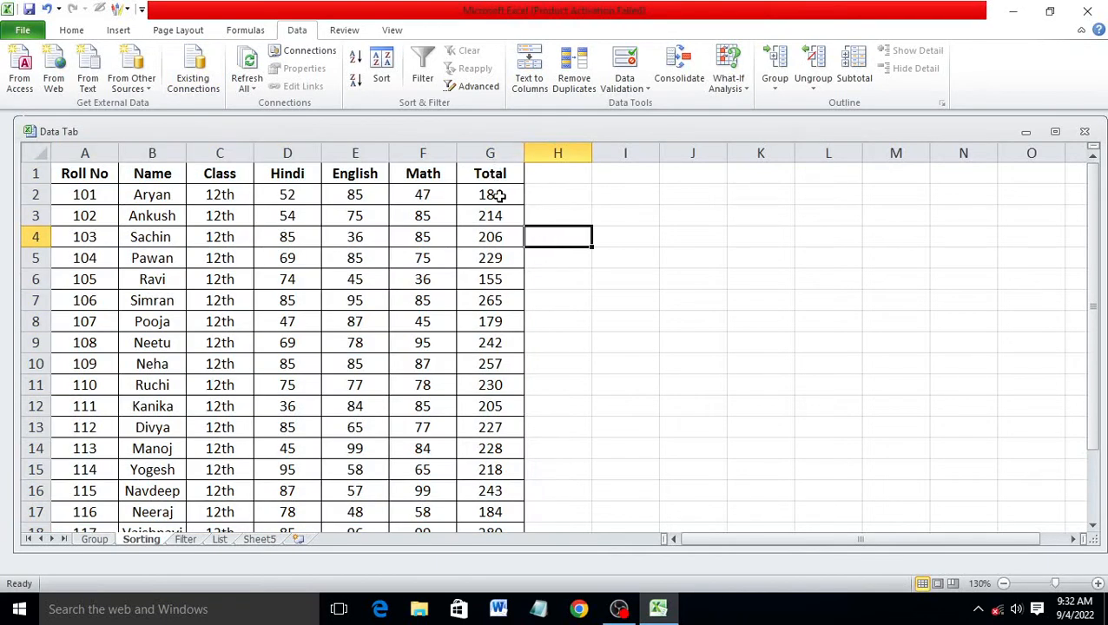
# Step: Conditionally format the Total values in G2:G21 between 250 and 300 with Light Red Fill with Dark Red Text
pyautogui.moveTo(494, 194); pyautogui.dragTo(500, 497)
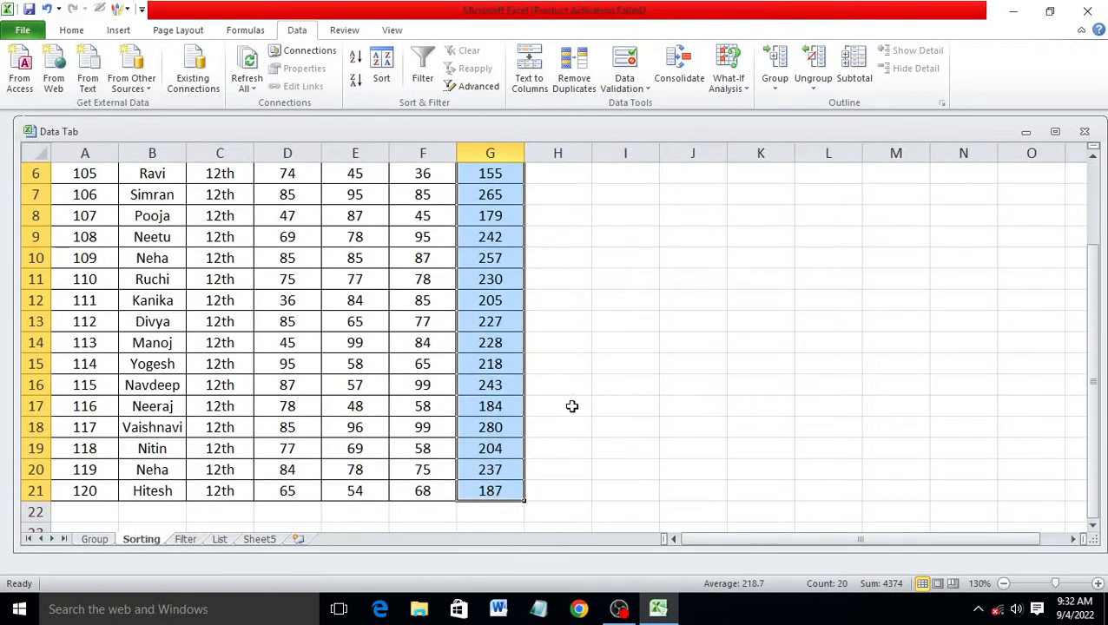
pyautogui.click(73, 31)
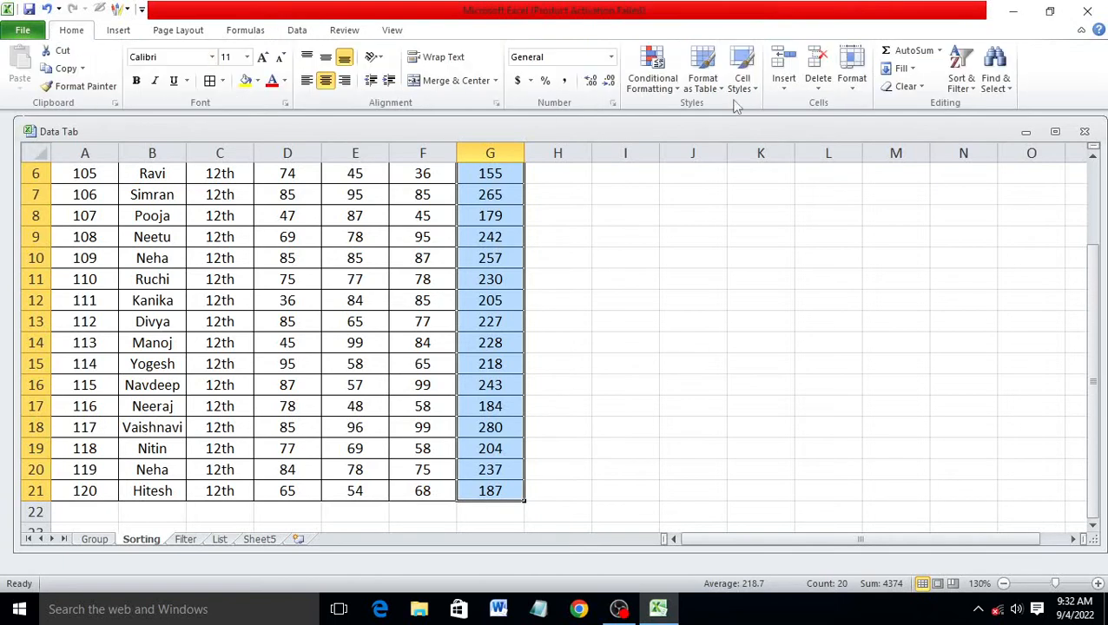
pyautogui.click(662, 84)
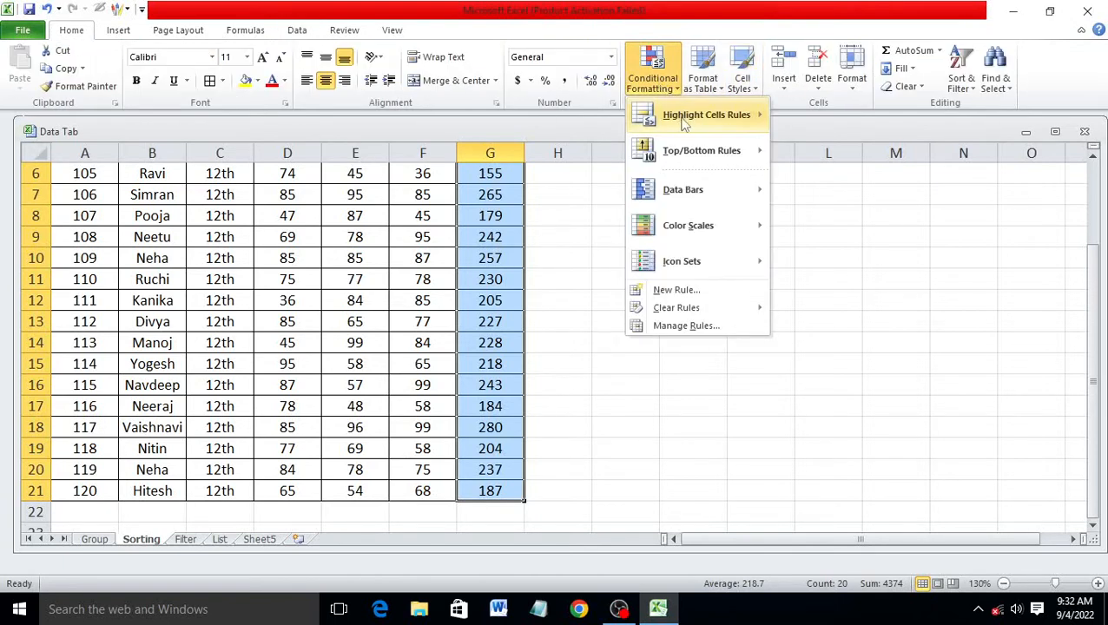
pyautogui.moveTo(683, 128)
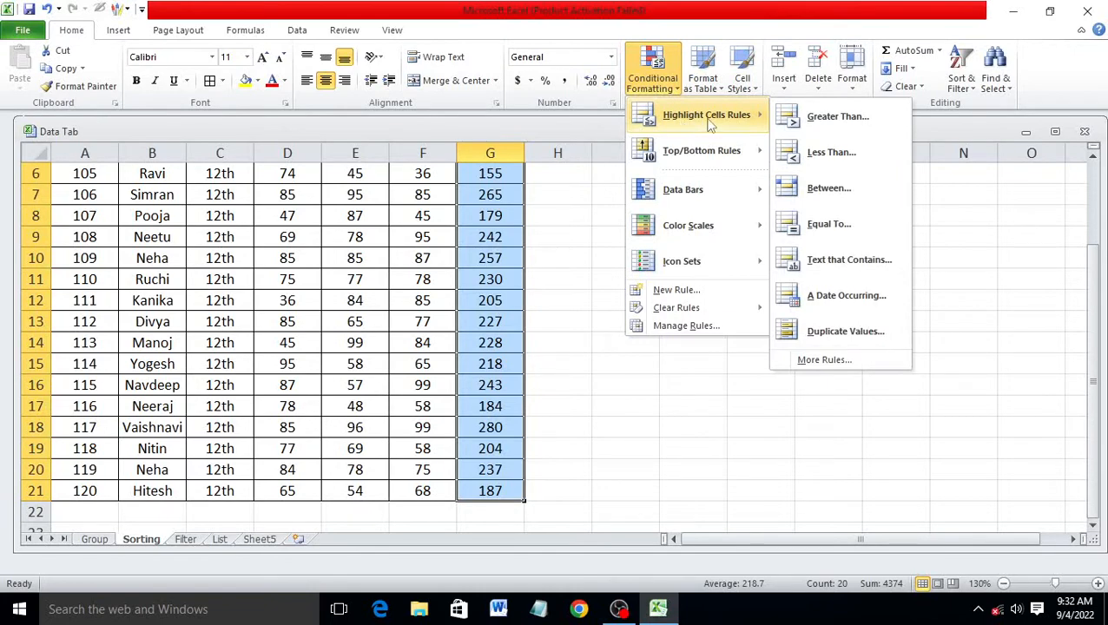
pyautogui.click(829, 189)
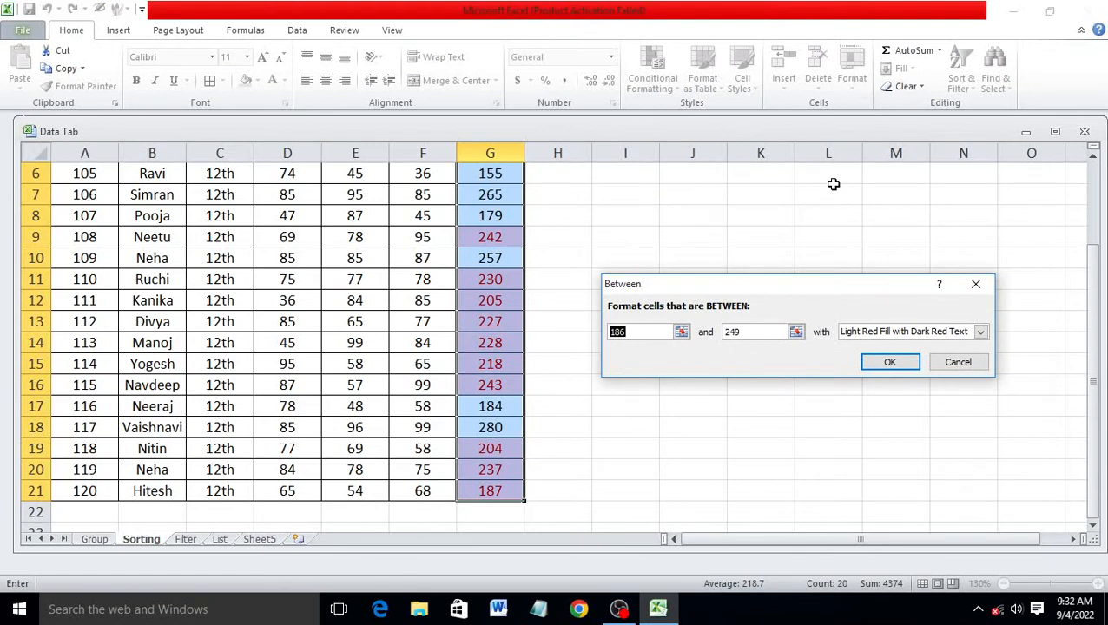
pyautogui.write('250')
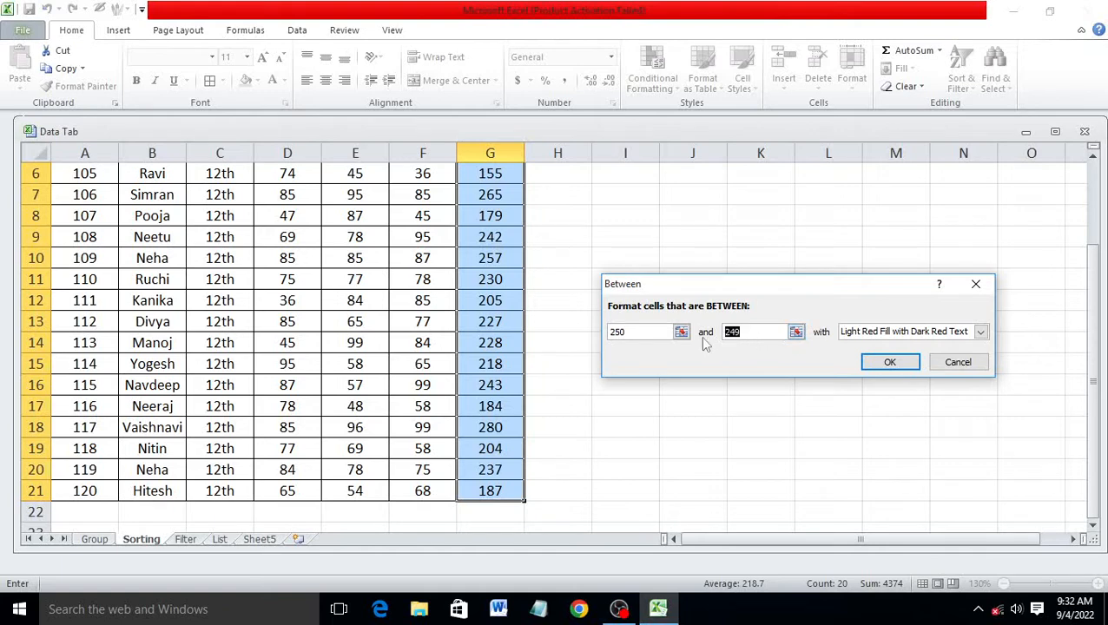
pyautogui.write('300')
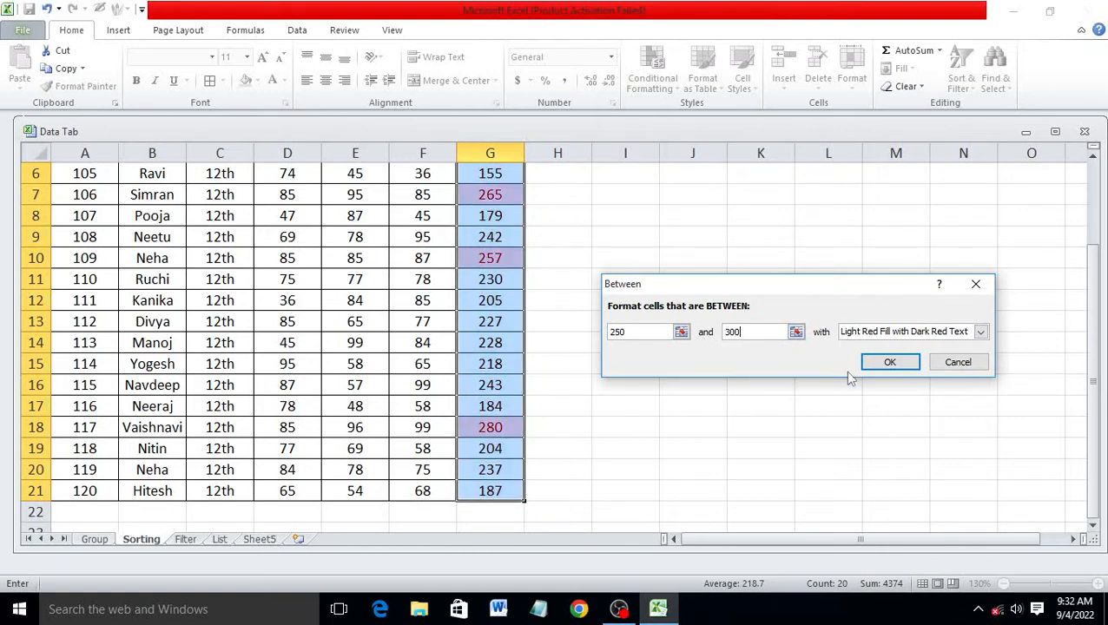
pyautogui.click(873, 362)
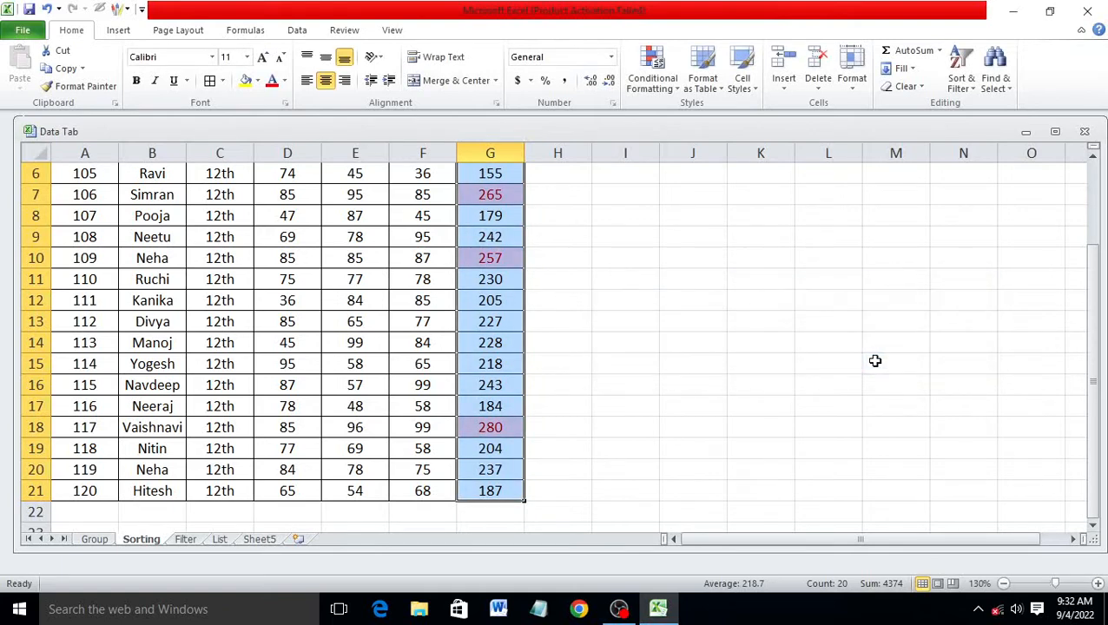
# Step: Add a conditional formatting rule giving Total values between 200 and 250 Yellow Fill with Dark Yellow Text
pyautogui.click(653, 68)
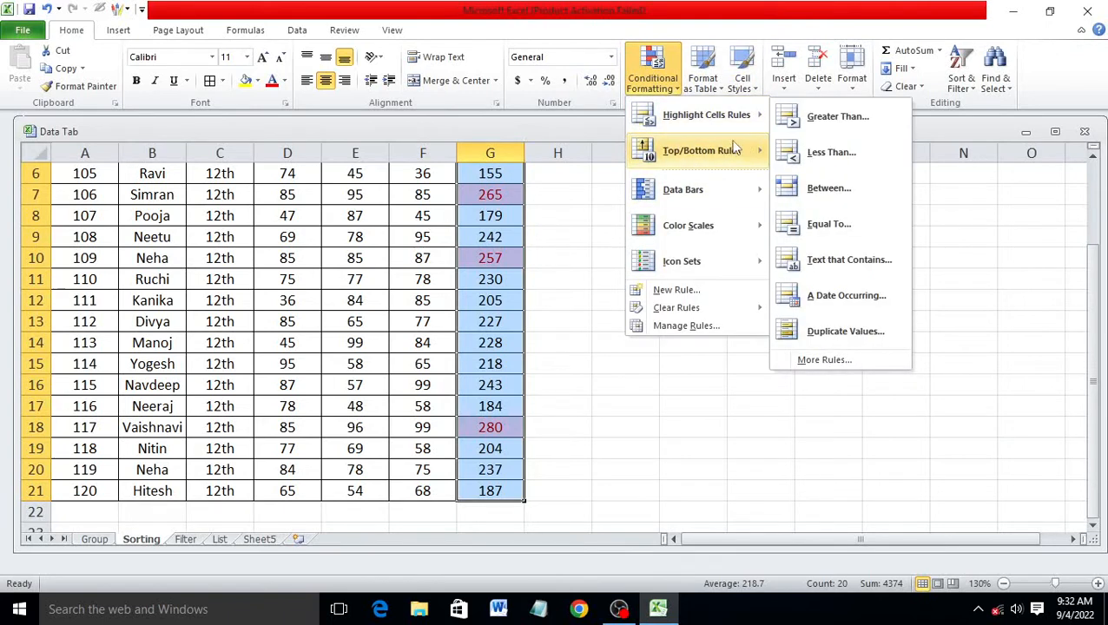
pyautogui.click(821, 200)
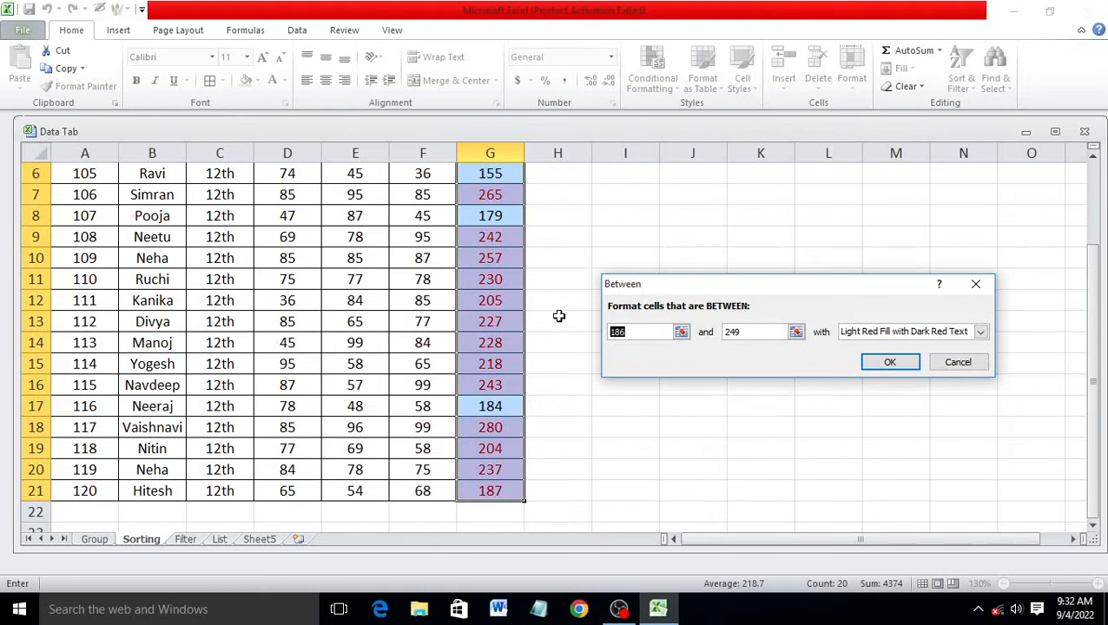
pyautogui.write('200')
pyautogui.press('Tab')
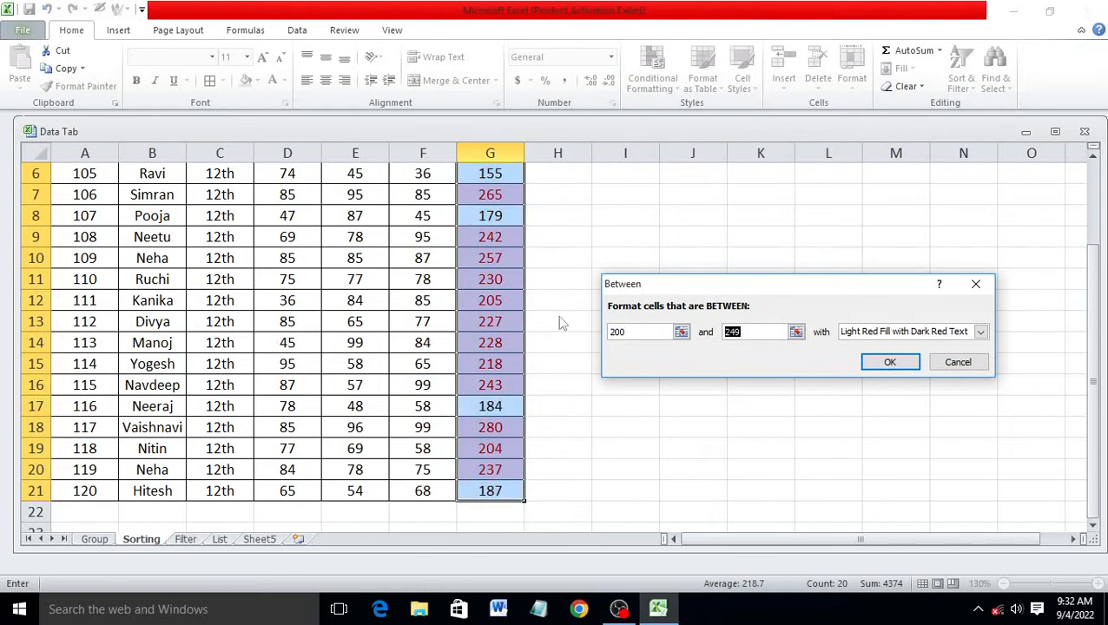
pyautogui.write('250')
pyautogui.click(982, 332)
pyautogui.click(868, 355)
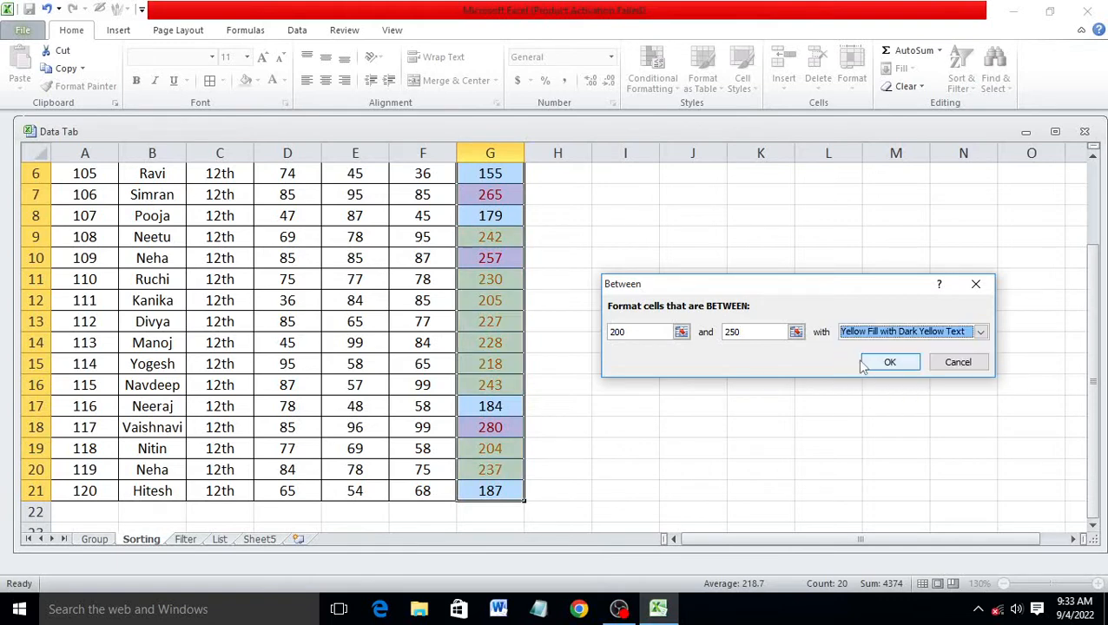
pyautogui.click(873, 367)
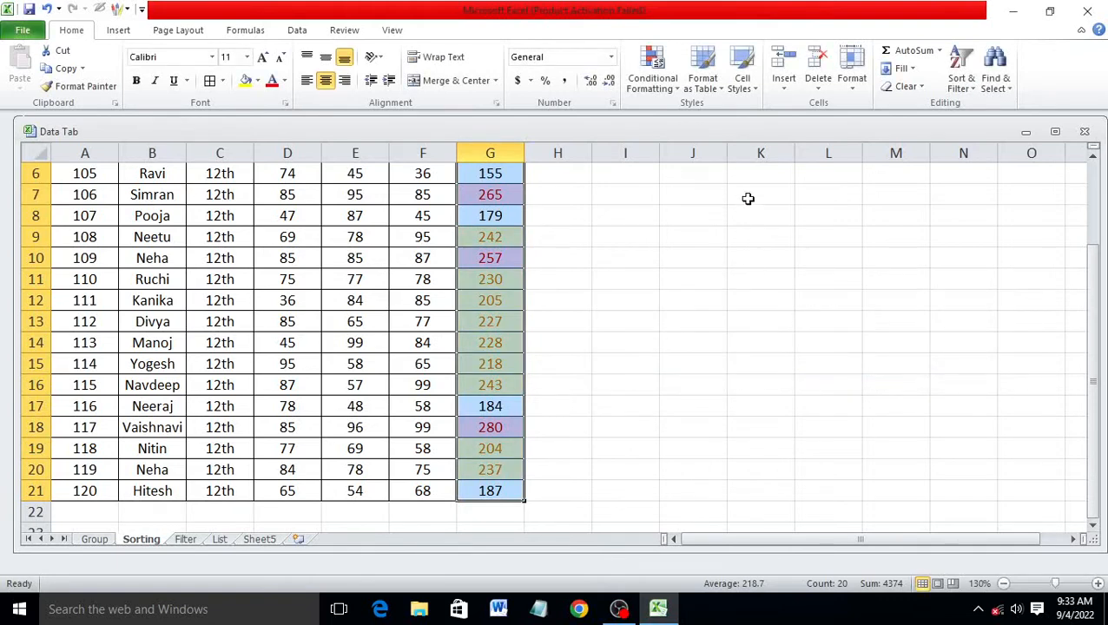
# Step: Add a conditional formatting rule giving Total values between 150 and 200 Green Fill with Dark Green Text, and deselect the range
pyautogui.click(647, 80)
pyautogui.moveTo(714, 153)
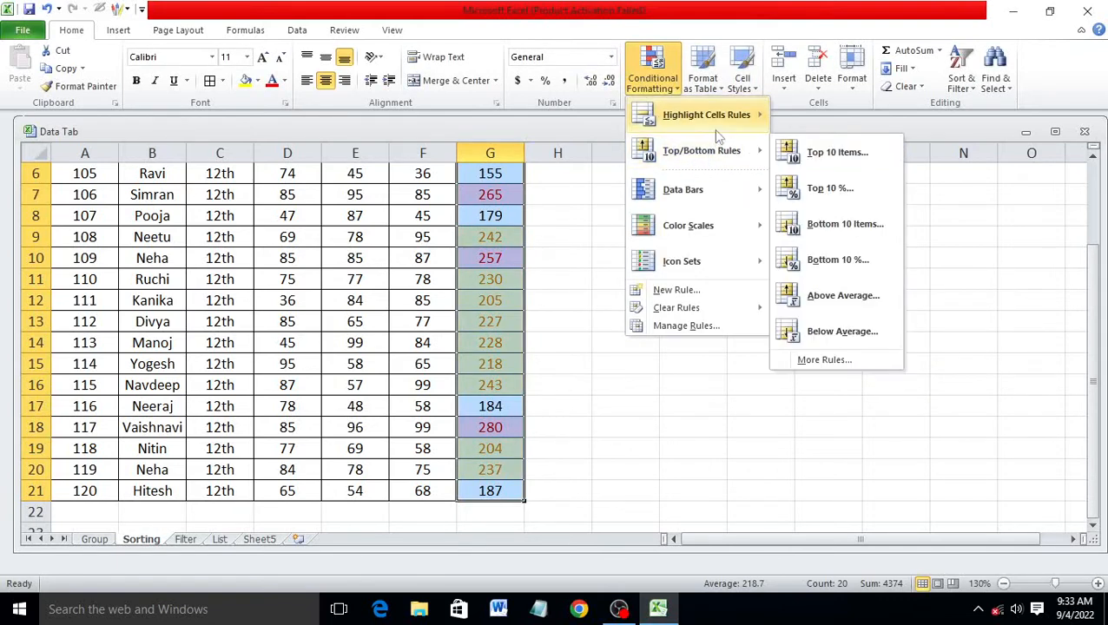
pyautogui.moveTo(716, 132)
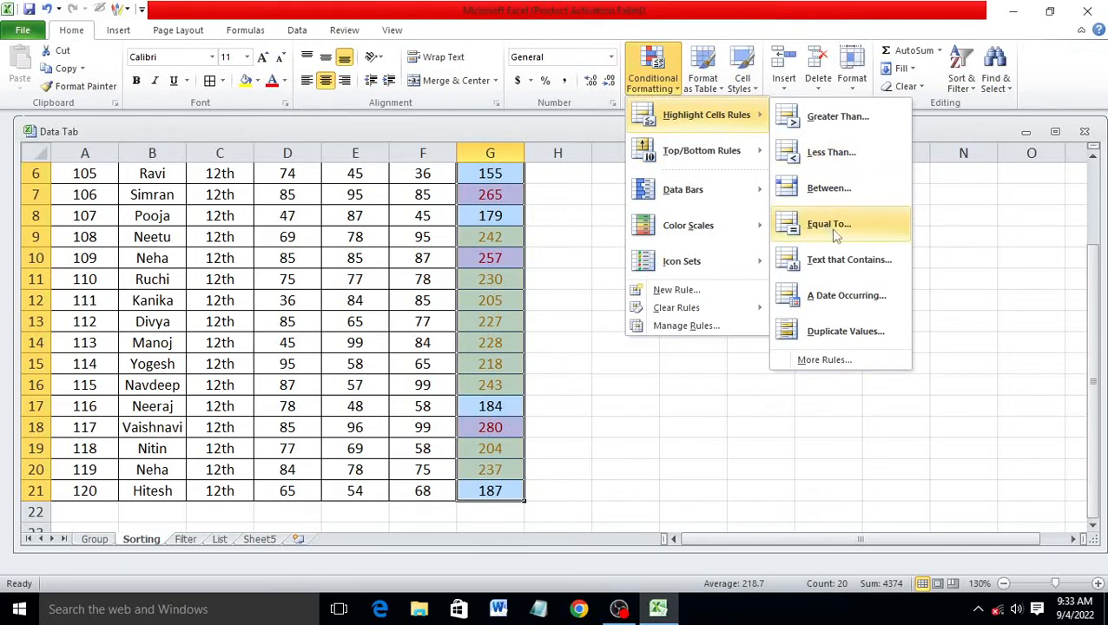
pyautogui.click(828, 205)
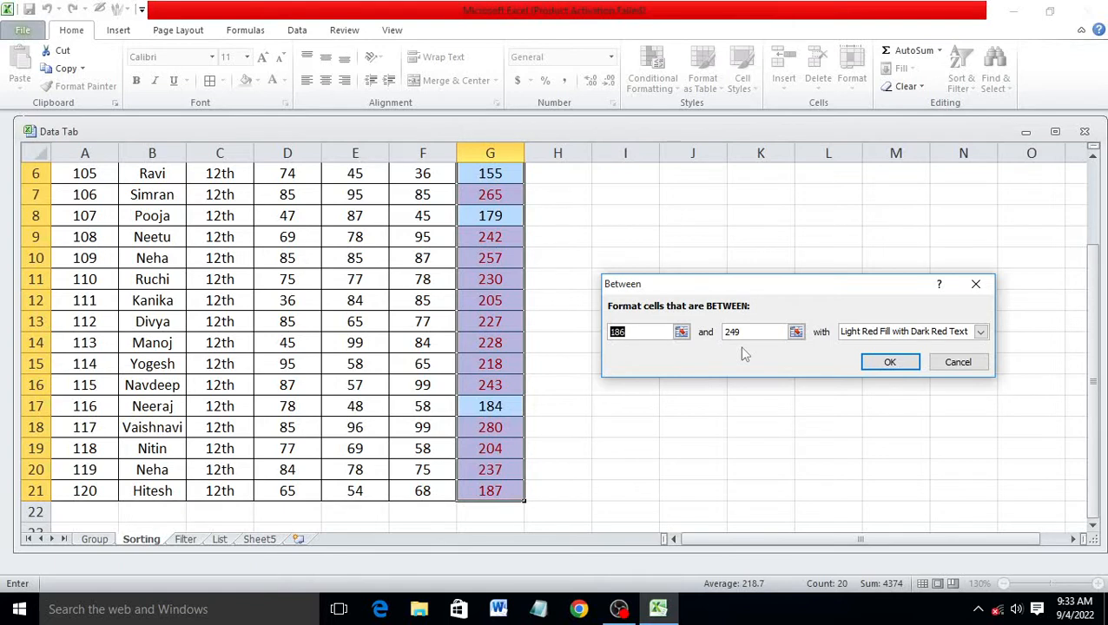
pyautogui.write('1500')
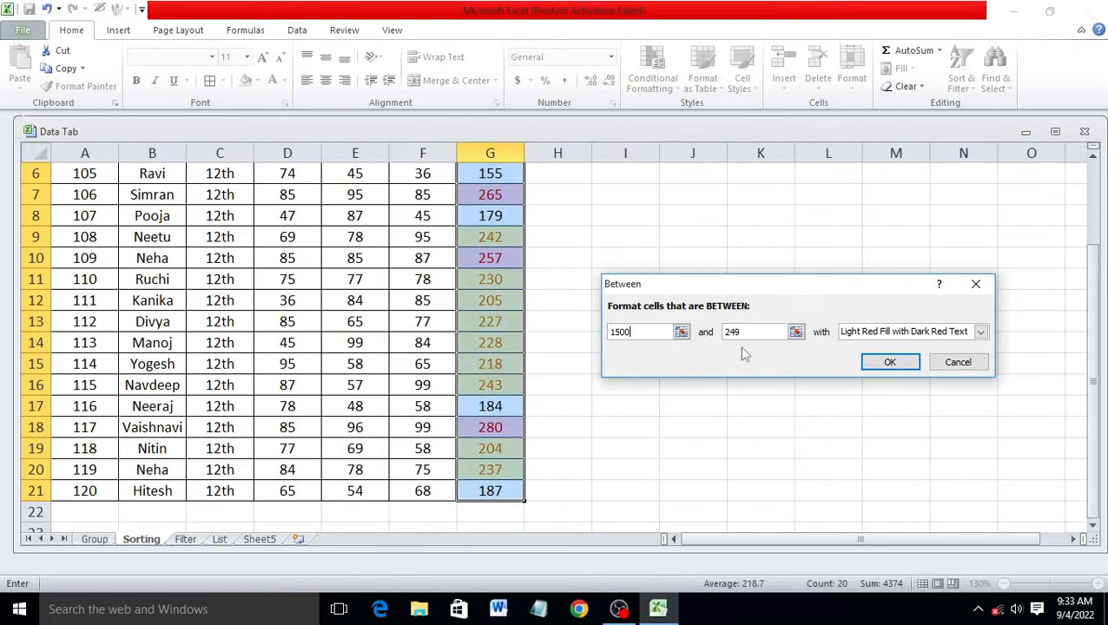
pyautogui.press('BackSpace')
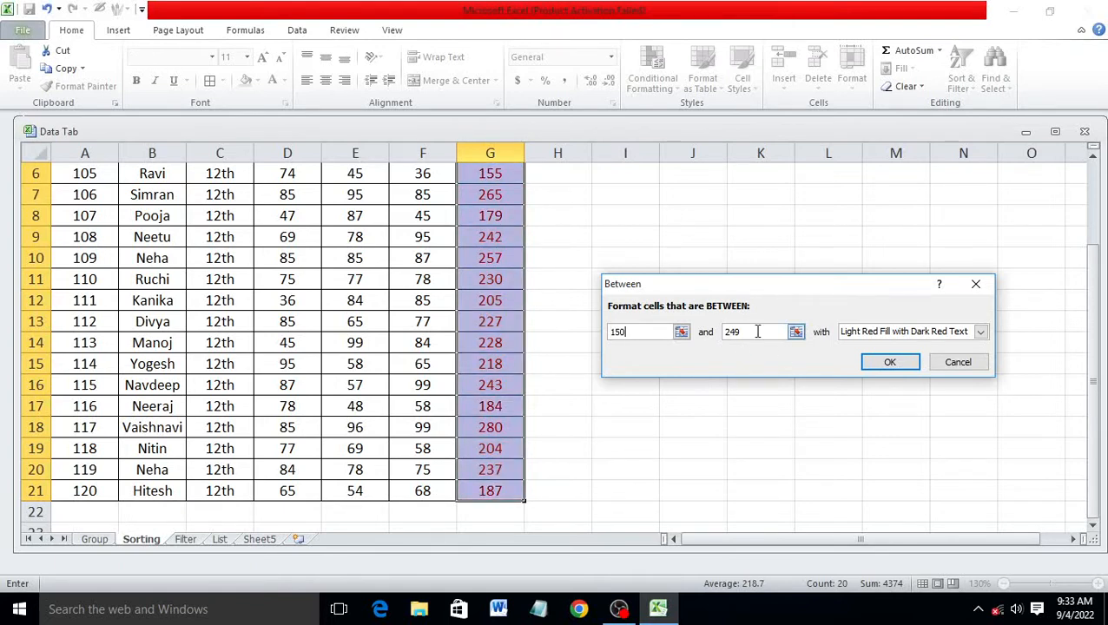
pyautogui.moveTo(758, 332); pyautogui.dragTo(718, 333)
pyautogui.write('200')
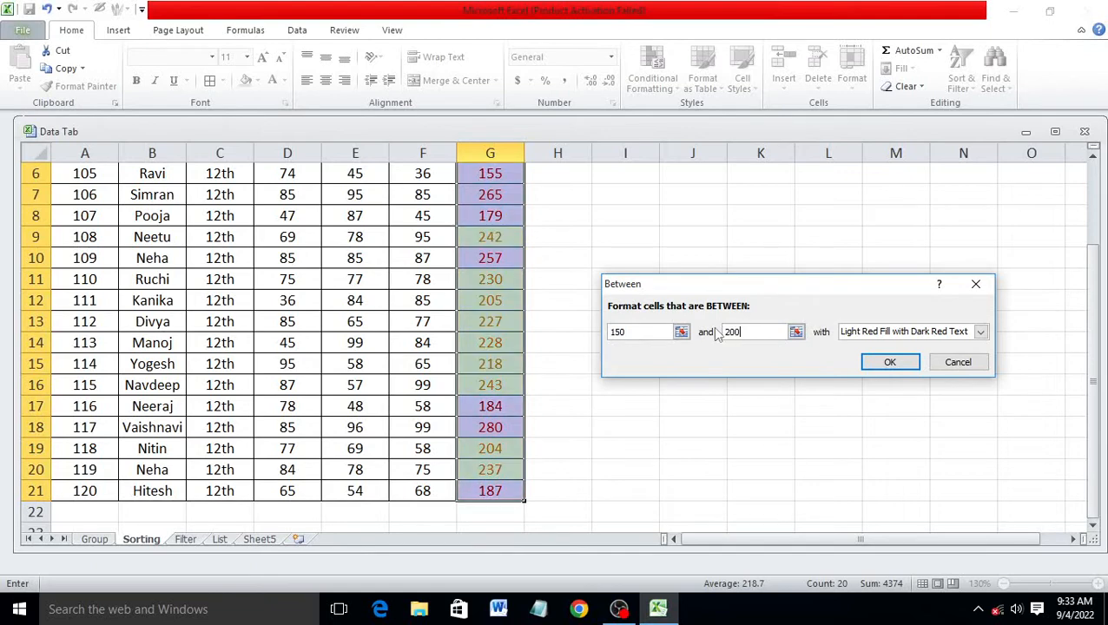
pyautogui.click(981, 331)
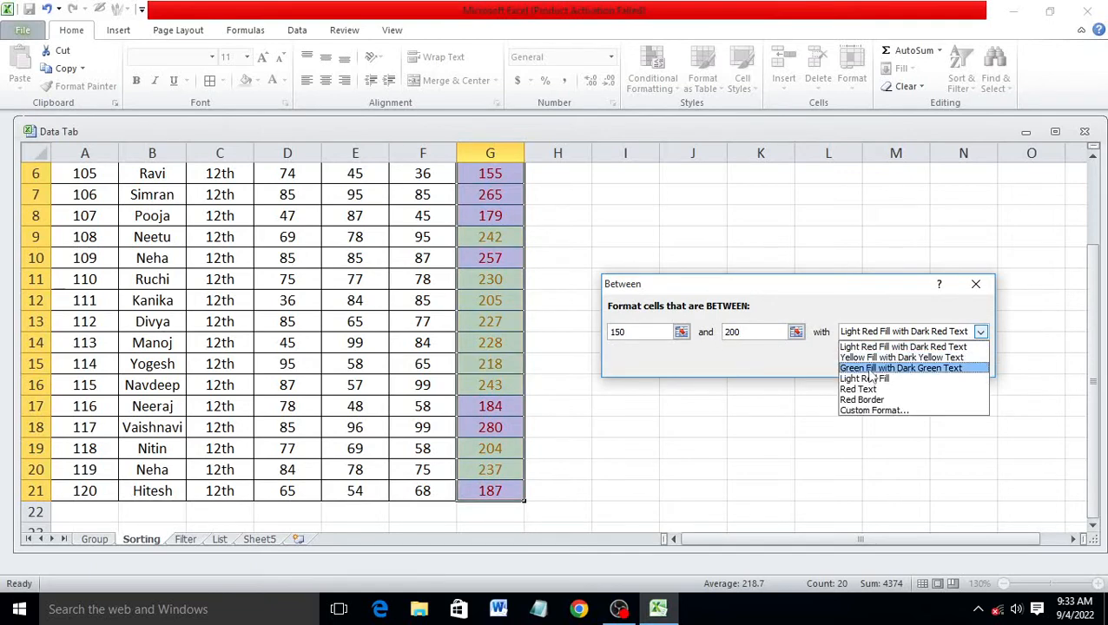
pyautogui.click(872, 369)
pyautogui.click(886, 363)
pyautogui.scroll(2, 619, 378)
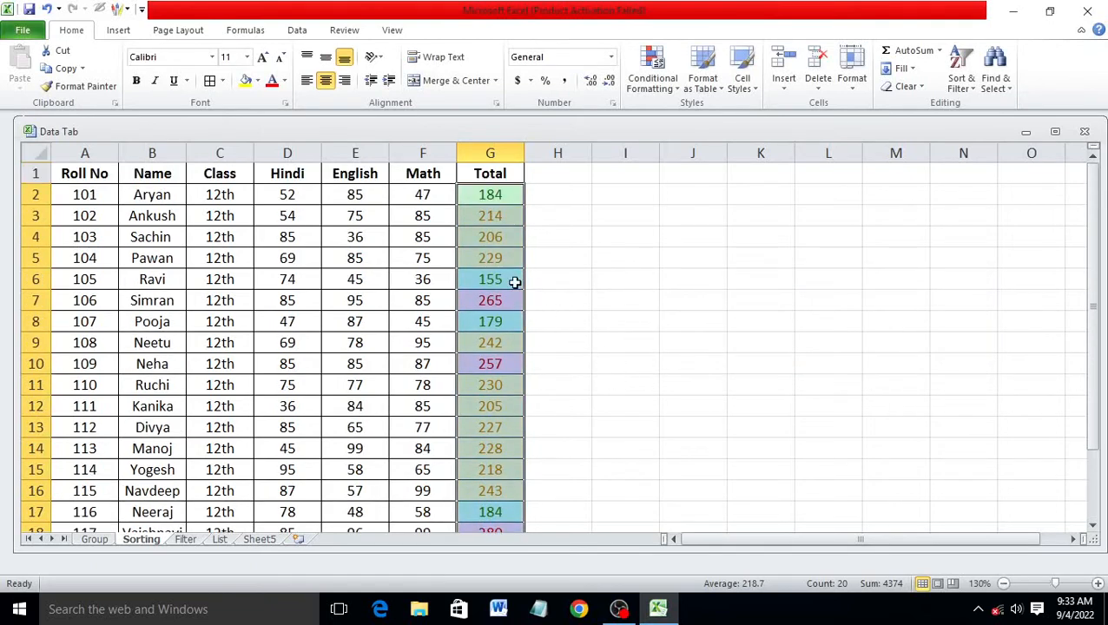
pyautogui.click(547, 297)
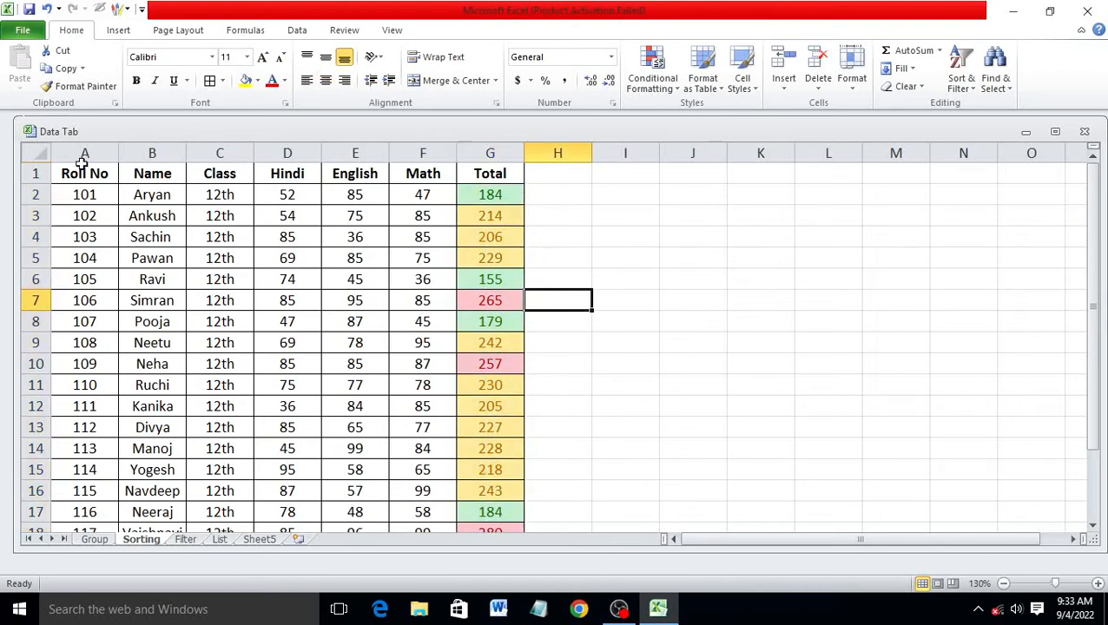
# Step: Set up a custom sort of the table A1:G21 by Total on Cell Color, with light red On Top
pyautogui.moveTo(84, 174); pyautogui.dragTo(479, 494)
pyautogui.click(296, 31)
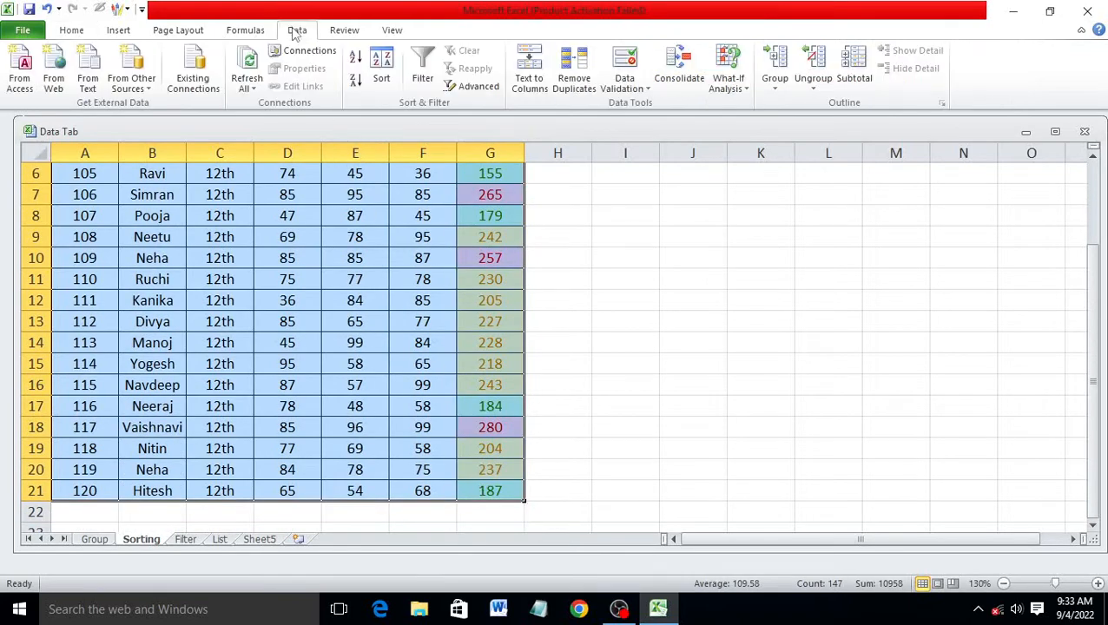
pyautogui.click(383, 66)
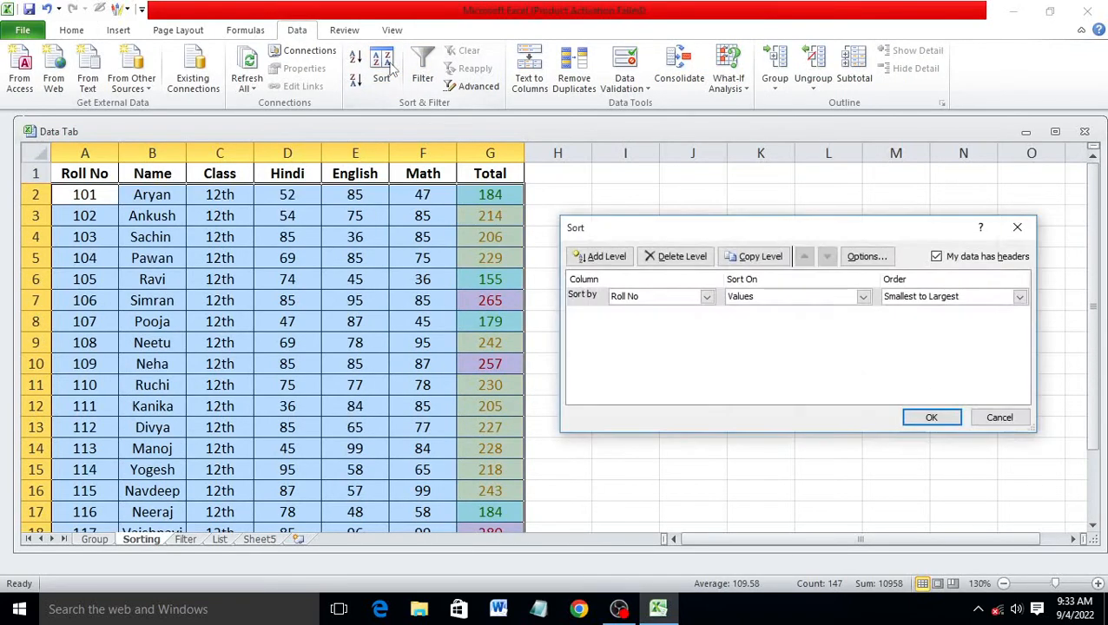
pyautogui.click(707, 298)
pyautogui.click(652, 375)
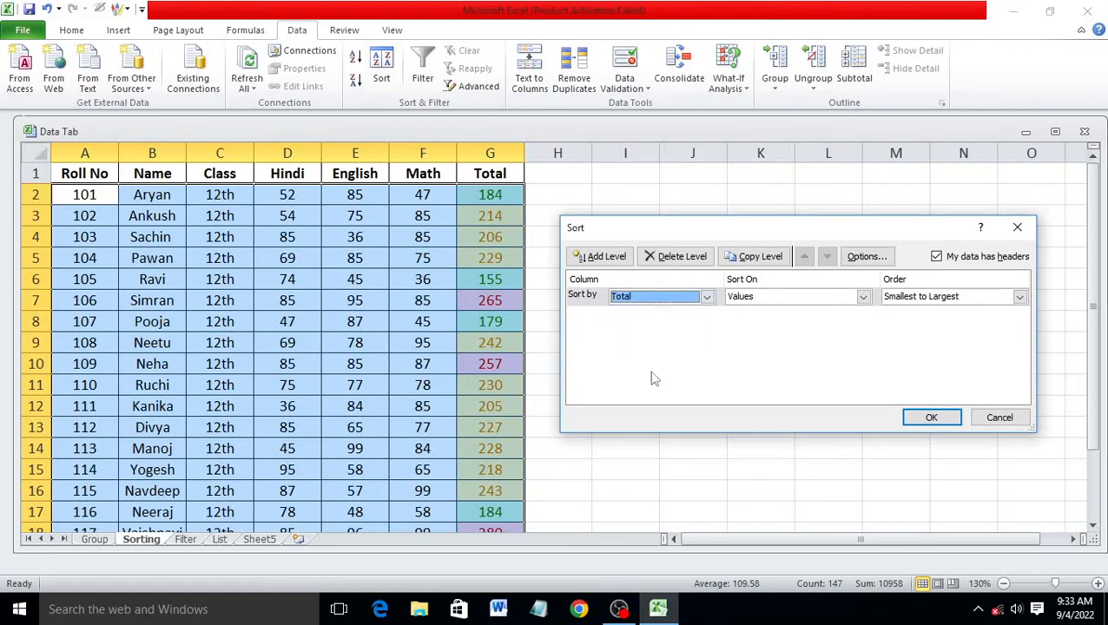
pyautogui.click(863, 297)
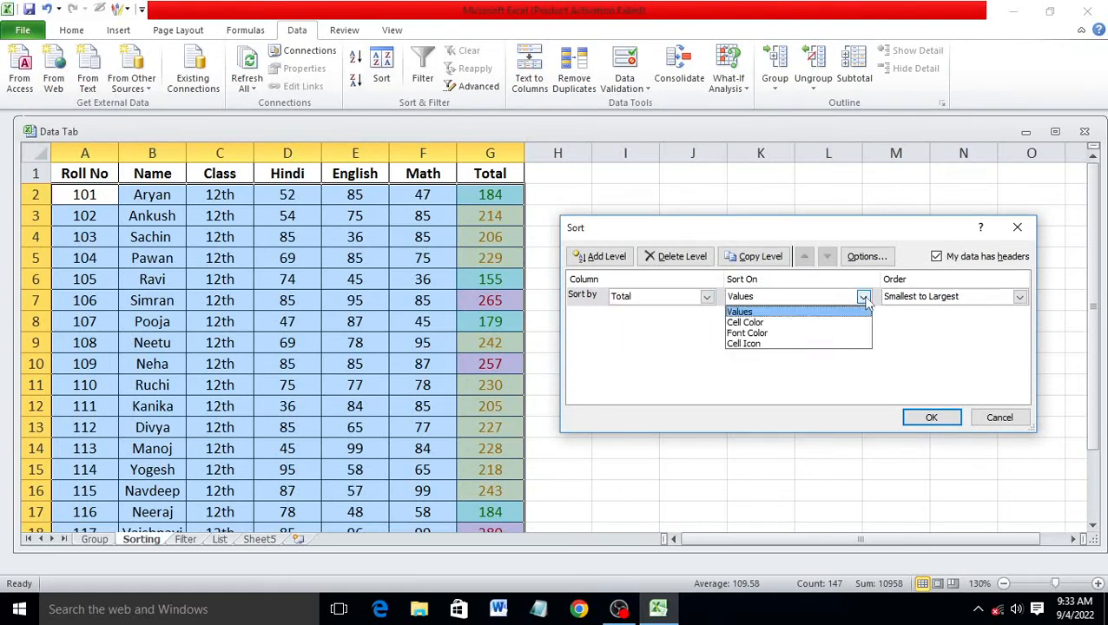
pyautogui.click(800, 323)
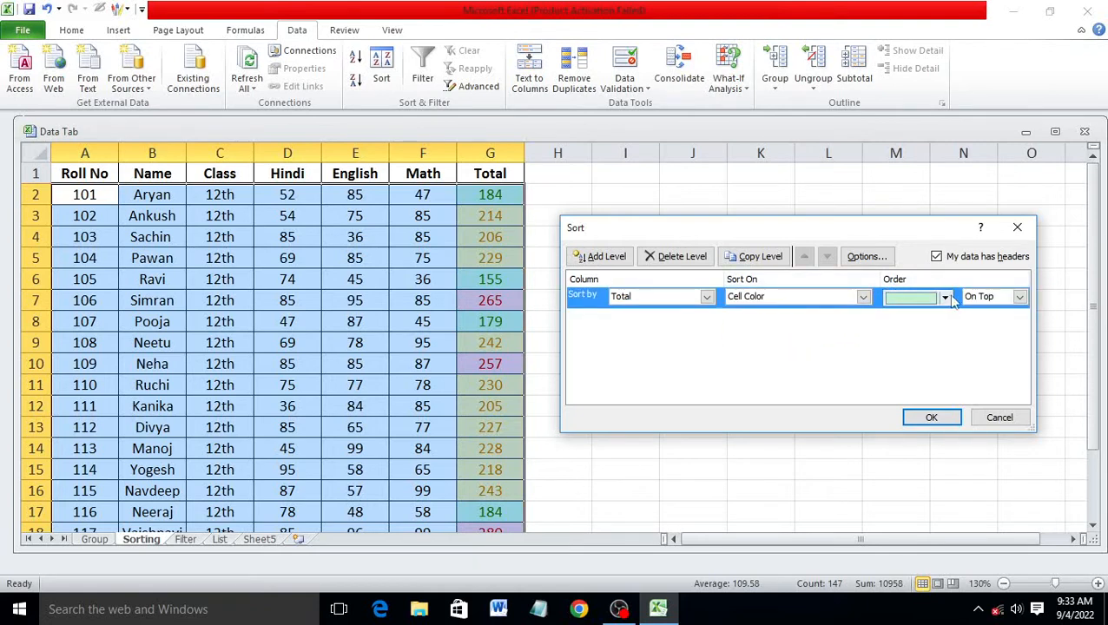
pyautogui.click(945, 296)
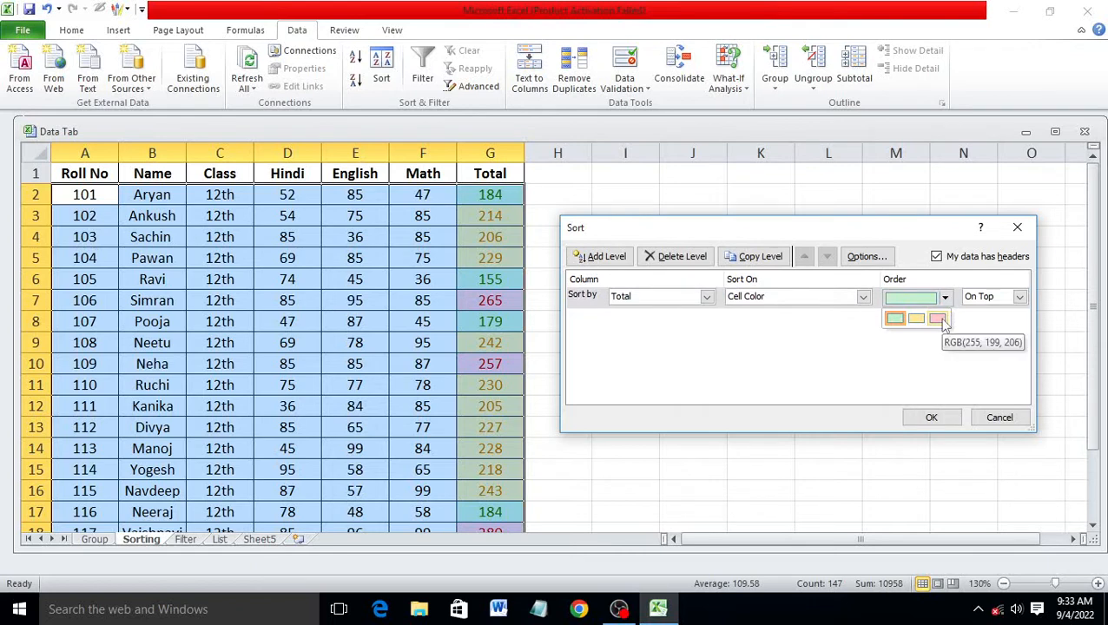
pyautogui.click(942, 319)
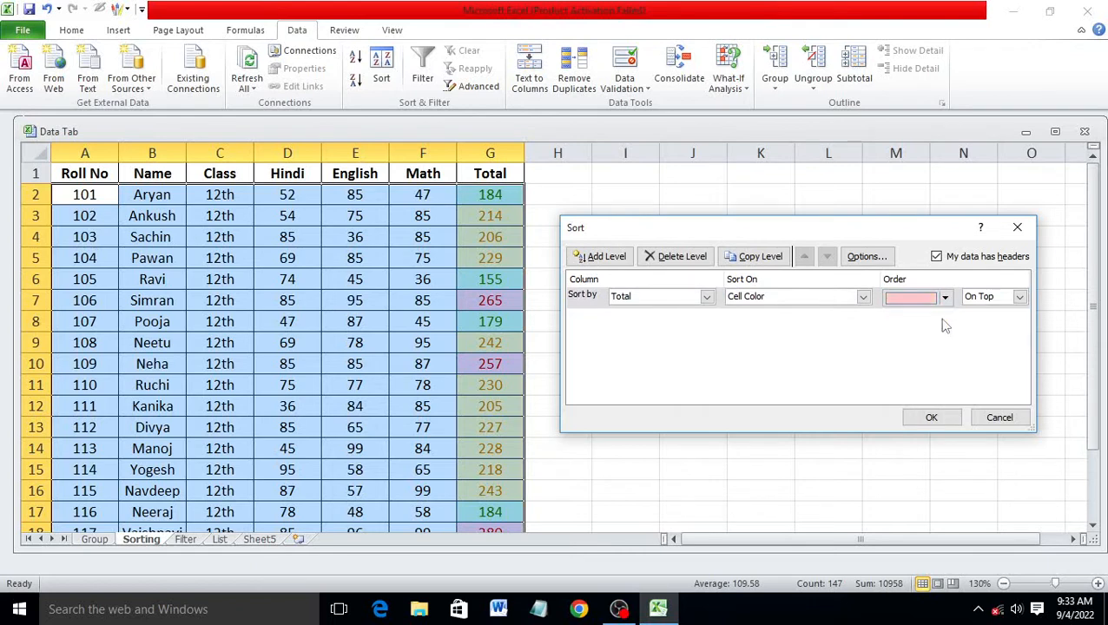
# Step: Add a second sort level by Total on Cell Color with yellow On Top
pyautogui.click(606, 261)
pyautogui.click(706, 318)
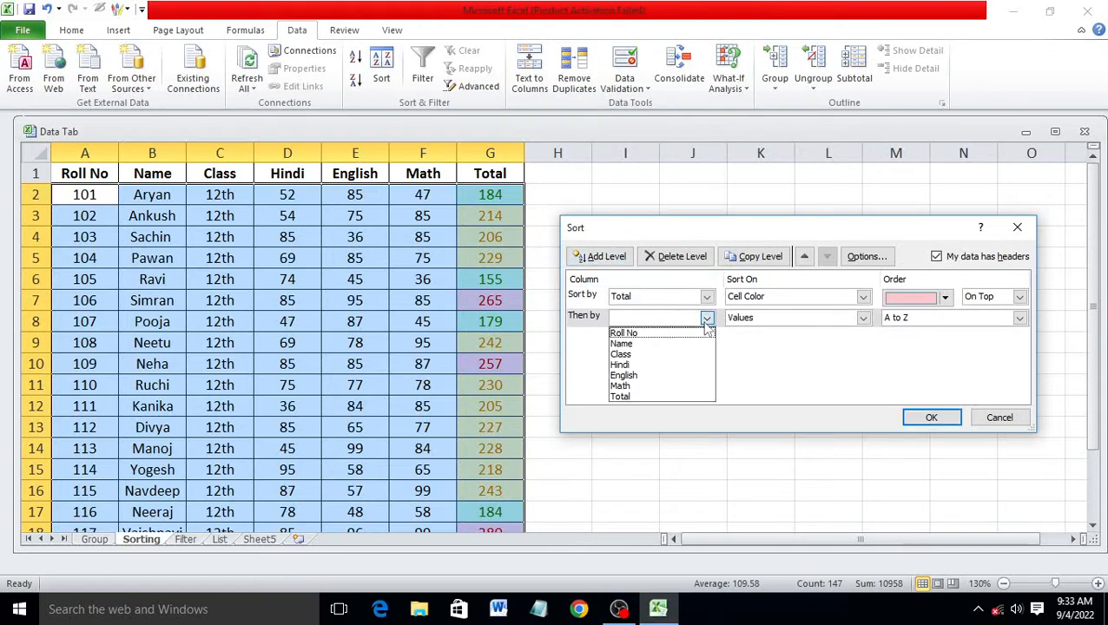
pyautogui.click(642, 396)
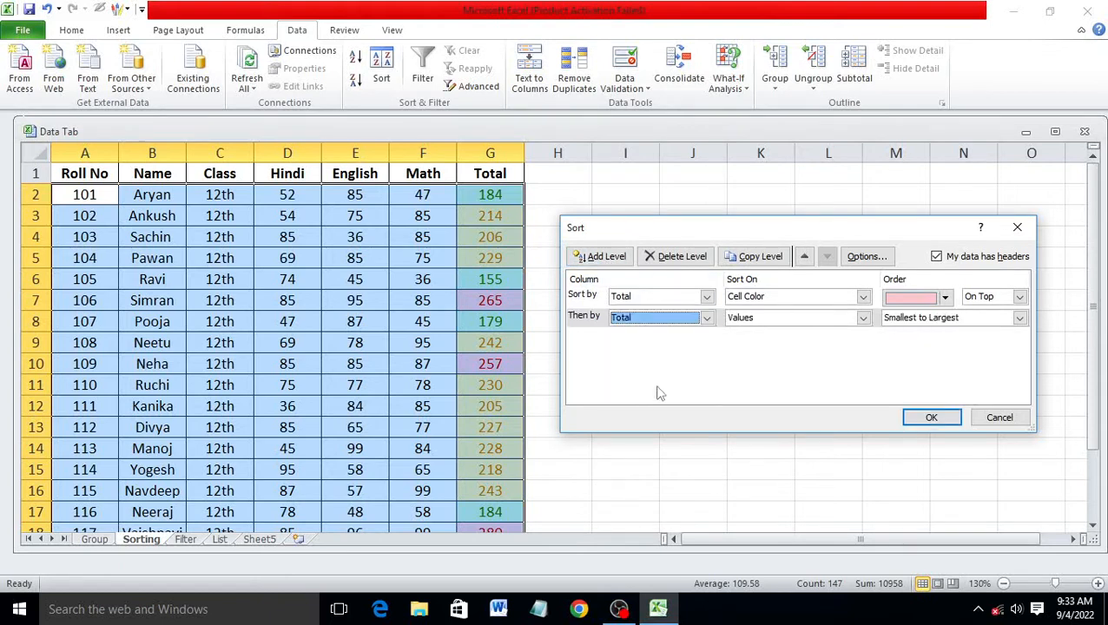
pyautogui.click(864, 317)
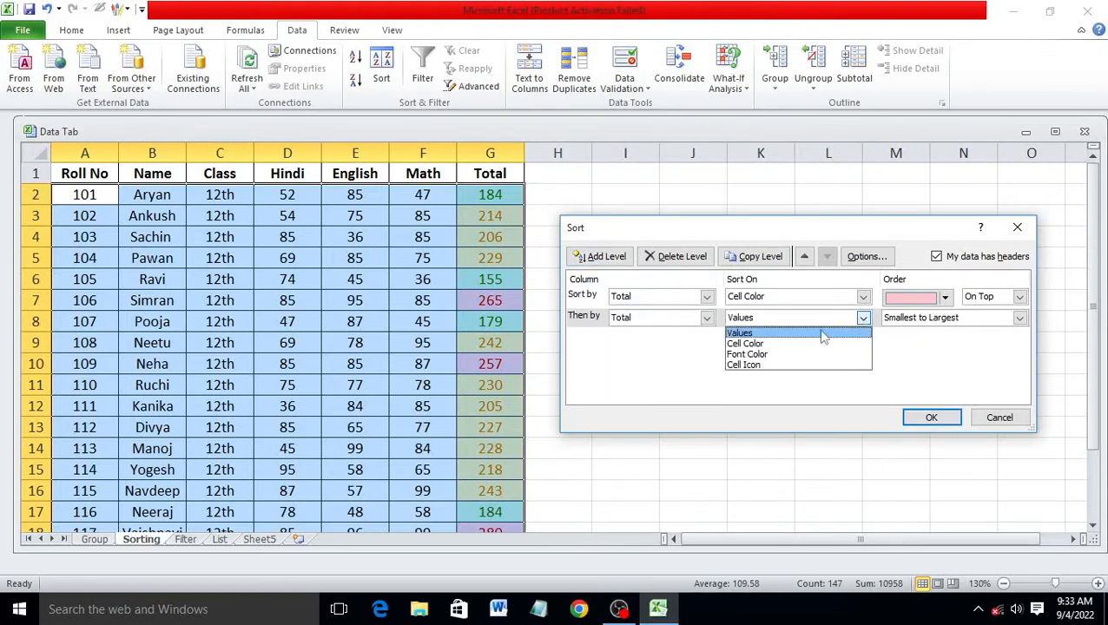
pyautogui.click(860, 344)
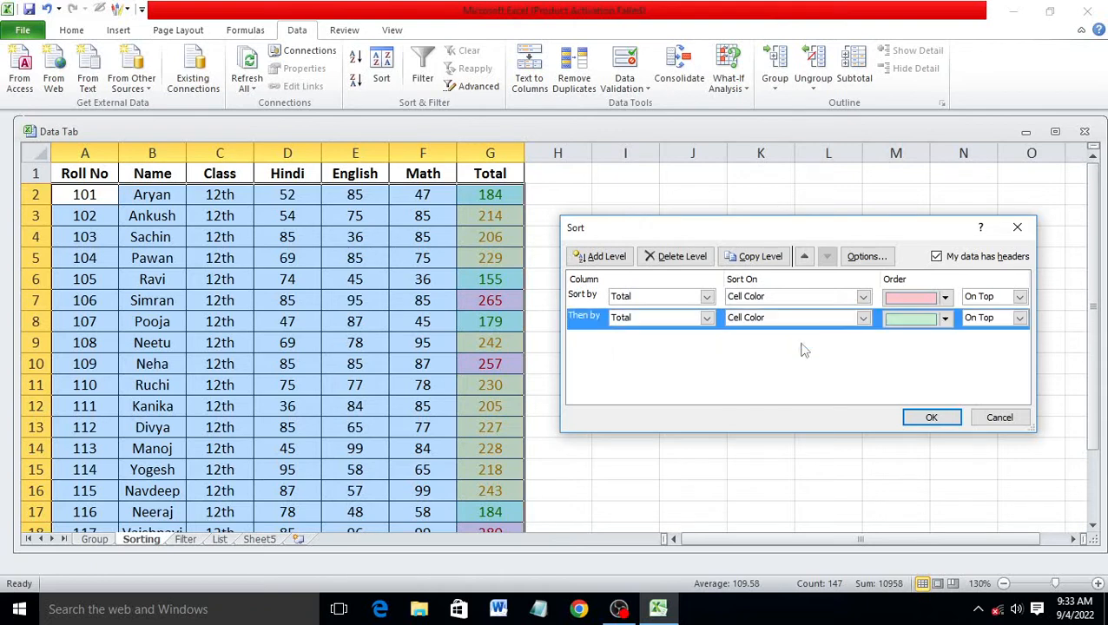
pyautogui.click(949, 322)
pyautogui.click(925, 340)
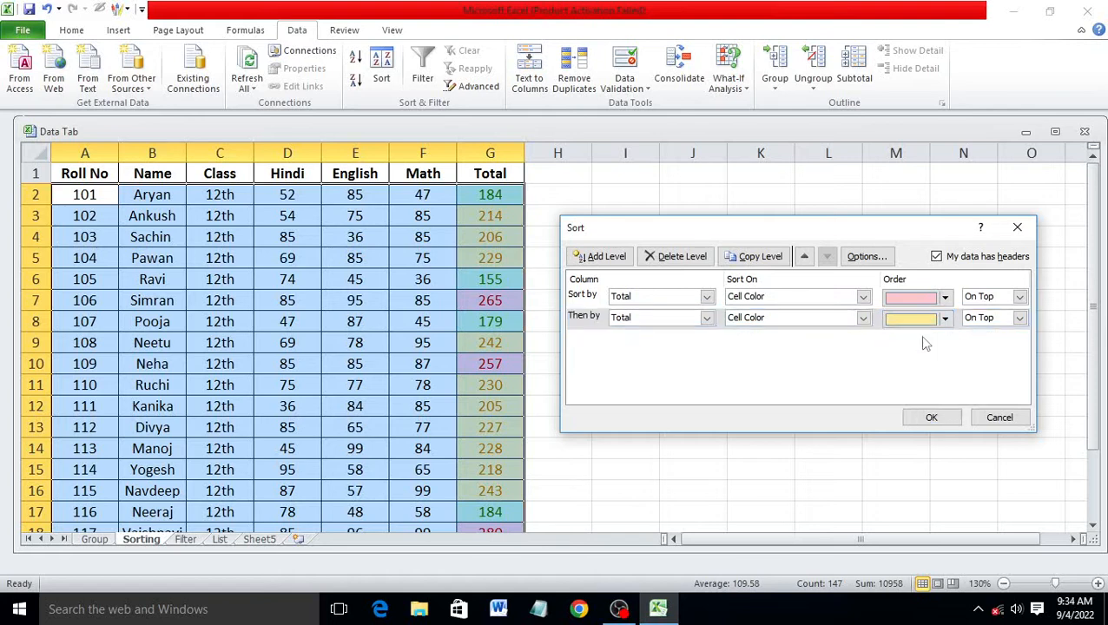
# Step: Add a third sort level by Total on Cell Color with green On Top, and apply the sort
pyautogui.click(598, 257)
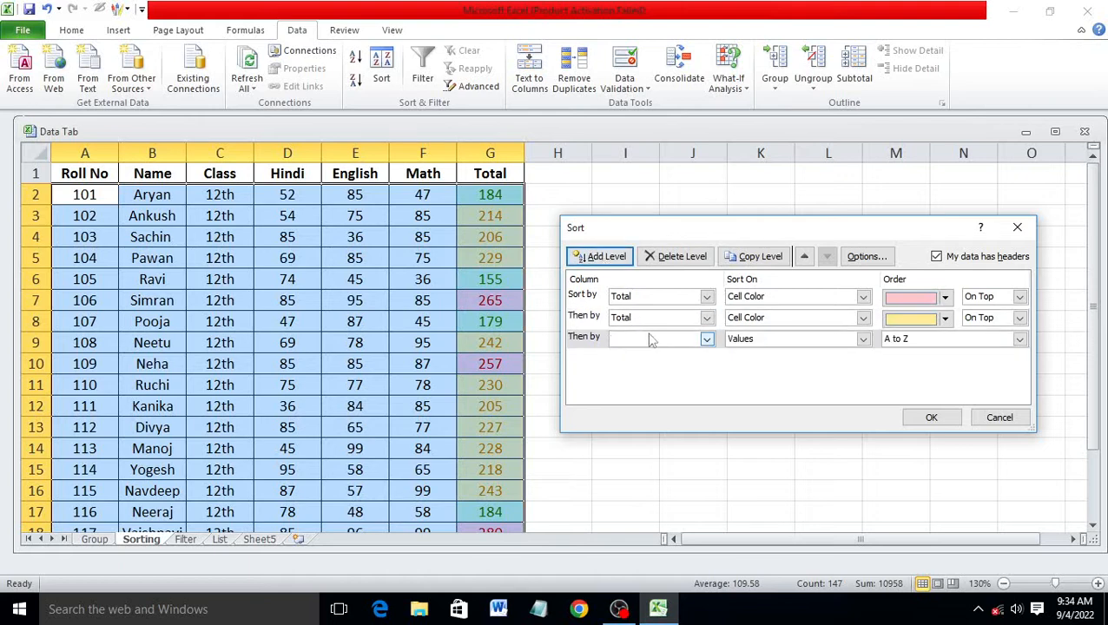
pyautogui.click(706, 339)
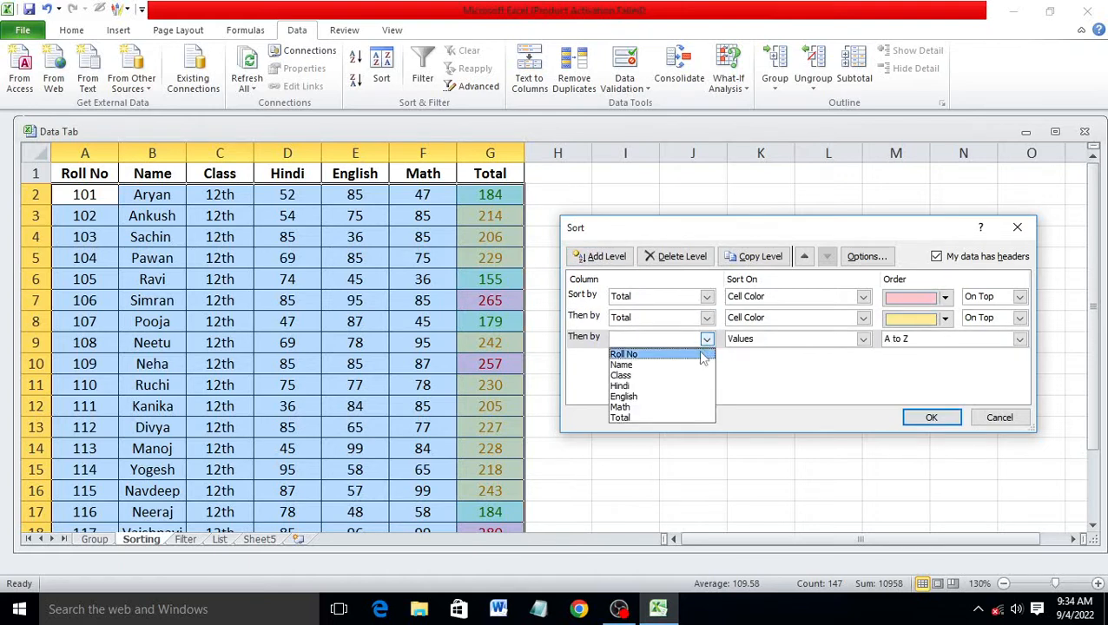
pyautogui.click(666, 418)
pyautogui.click(839, 344)
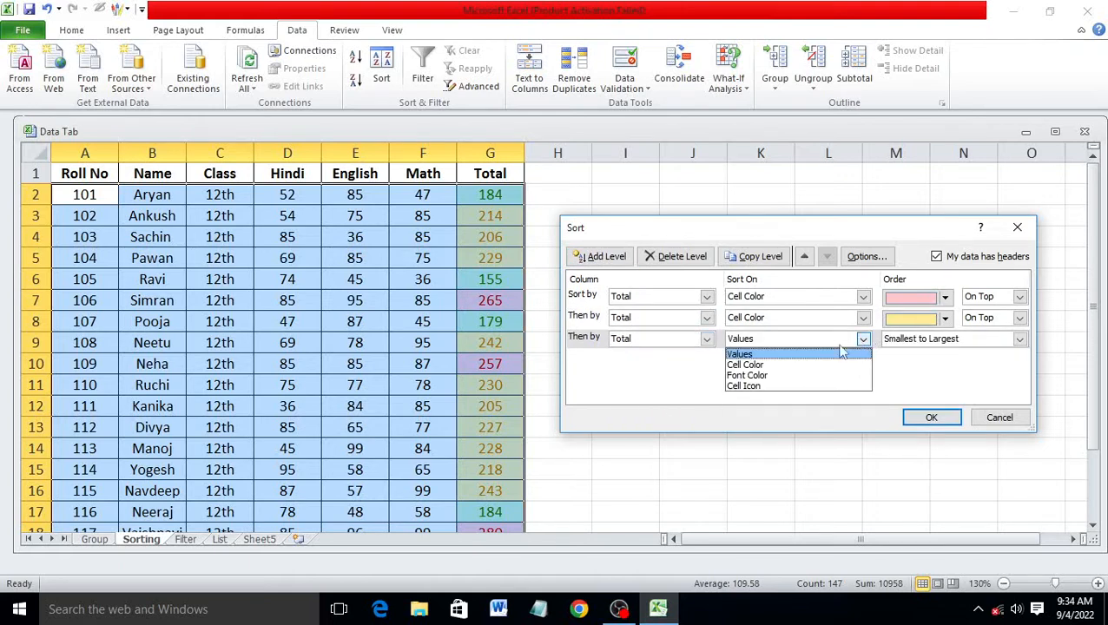
pyautogui.click(799, 365)
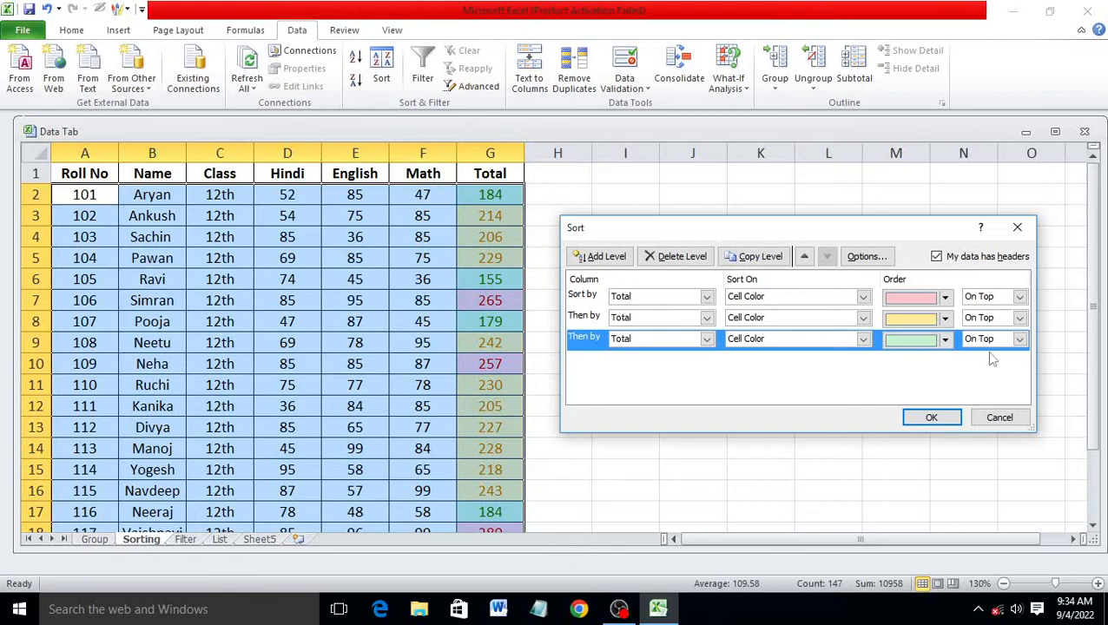
pyautogui.click(931, 418)
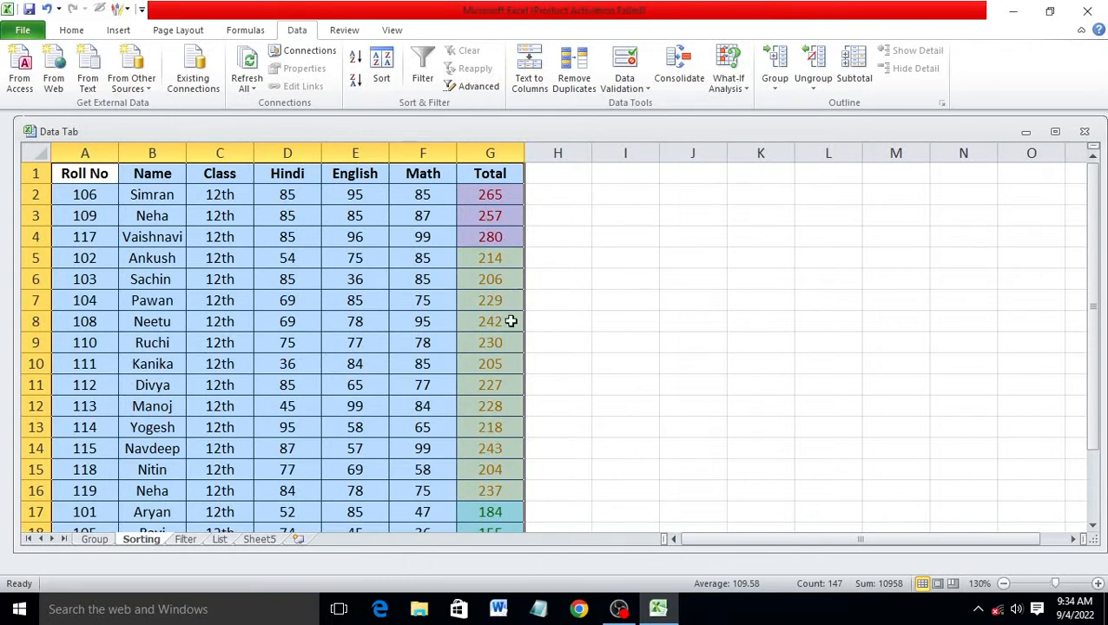
pyautogui.scroll(-1, 588, 462)
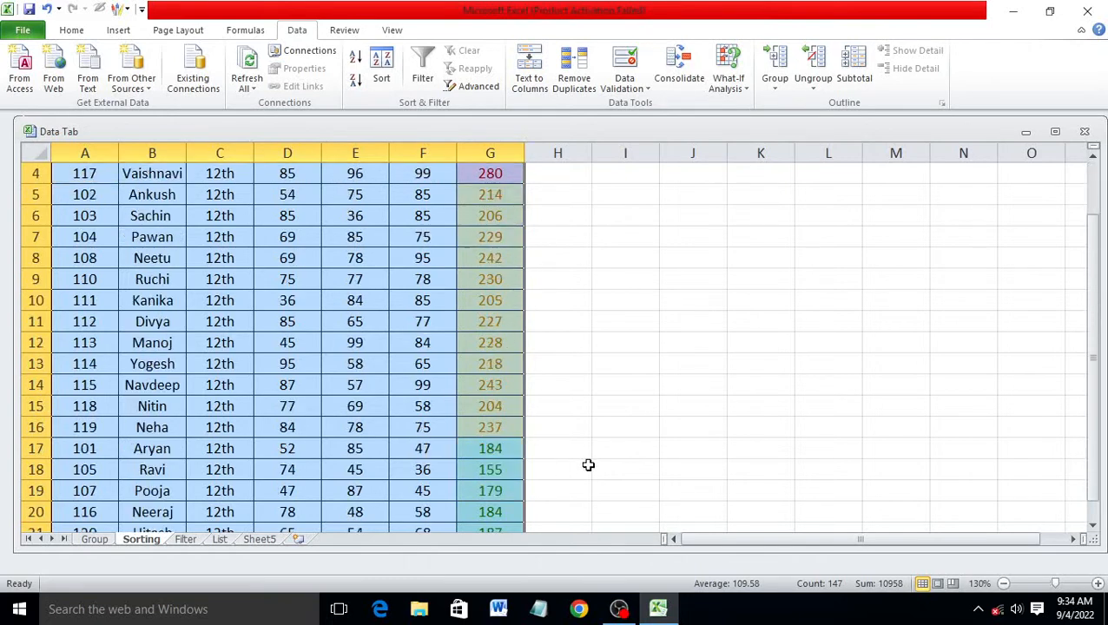
pyautogui.scroll(-1, 537, 377)
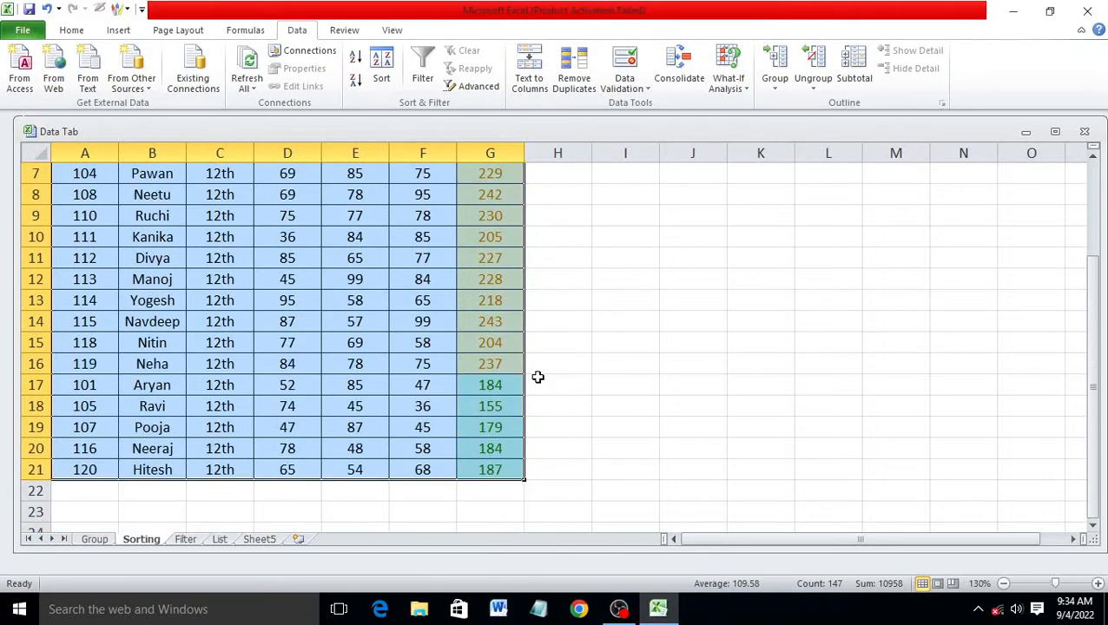
pyautogui.scroll(2, 538, 376)
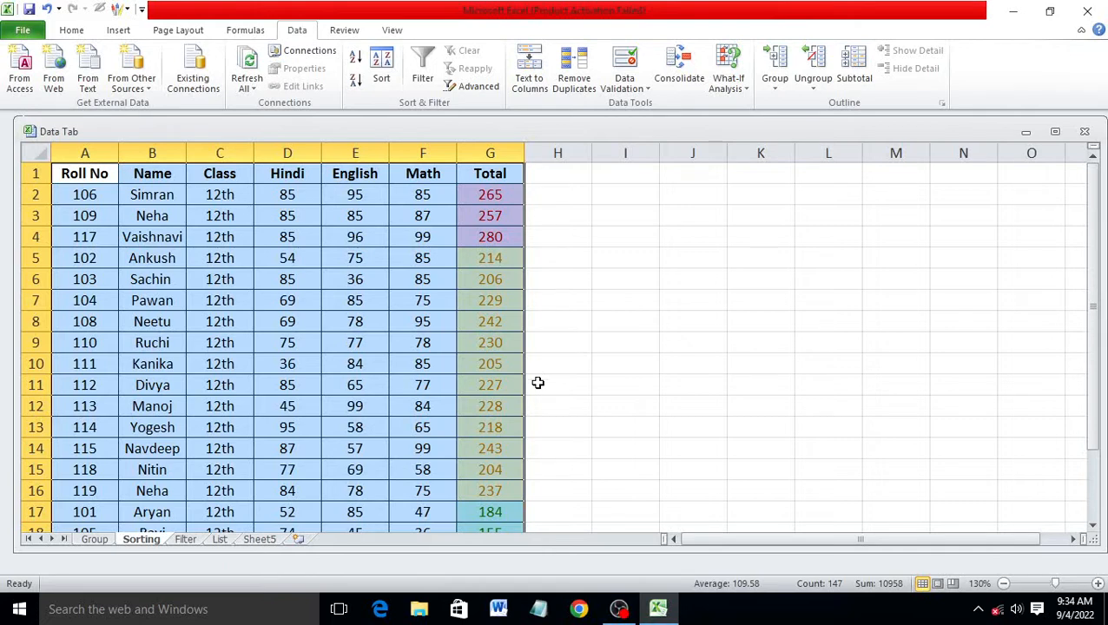
pyautogui.scroll(-3, 565, 425)
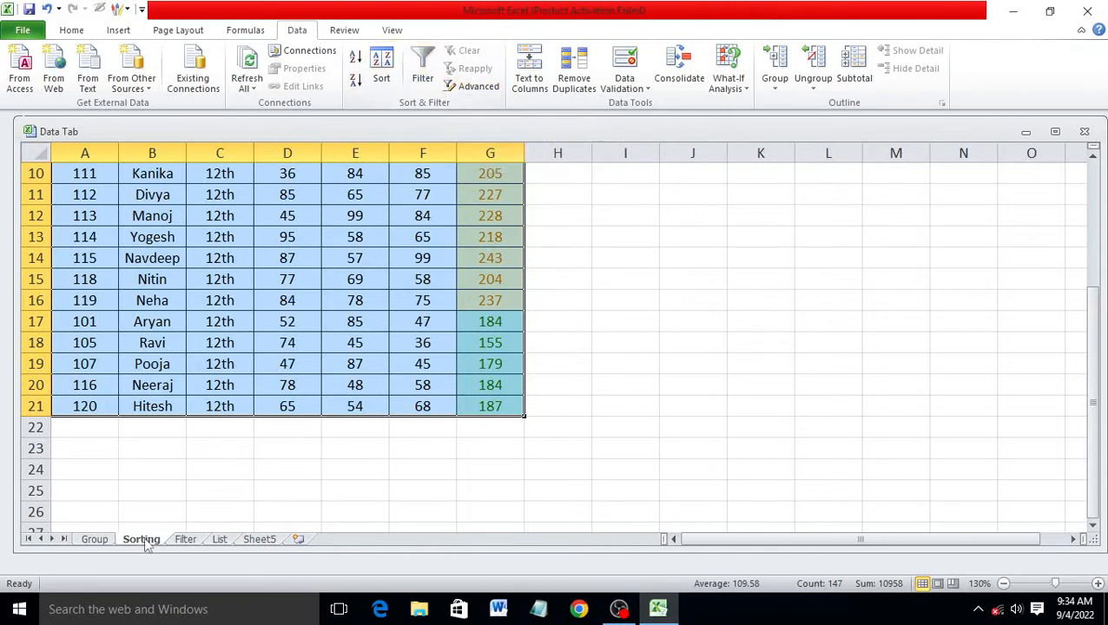
# Step: Turn on filtering for the student table on the Filter sheet and deselect the table
pyautogui.click(185, 539)
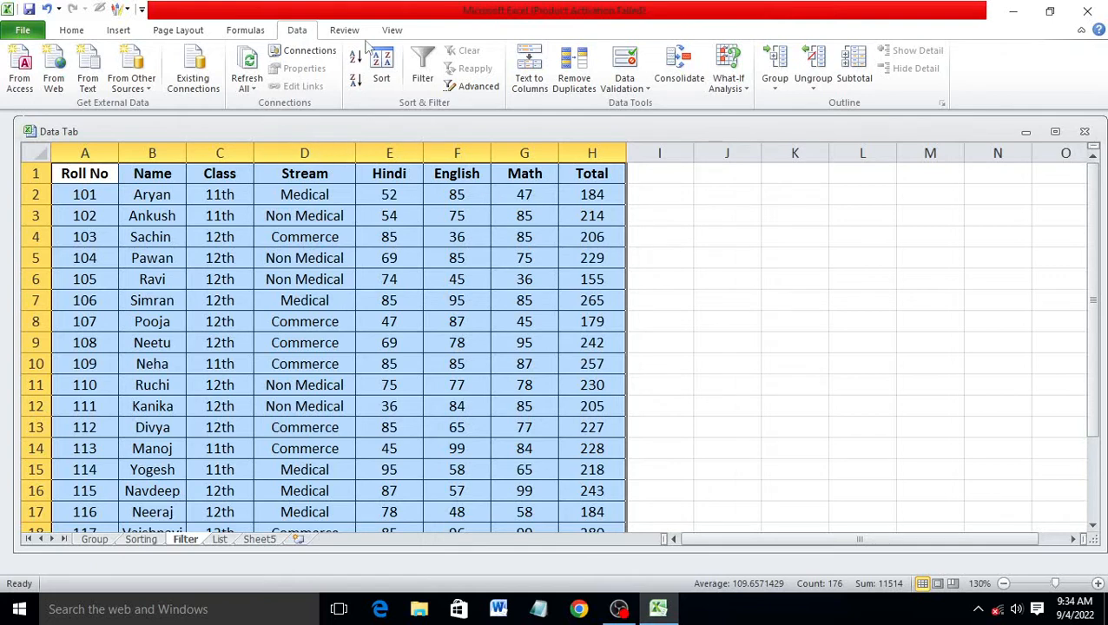
pyautogui.click(422, 73)
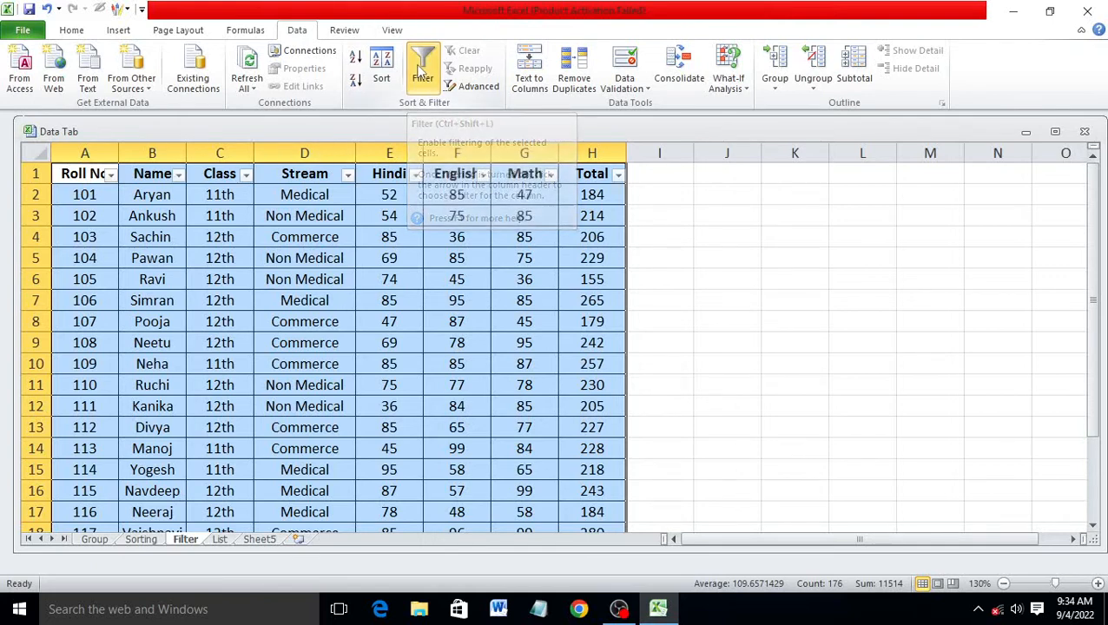
pyautogui.click(559, 258)
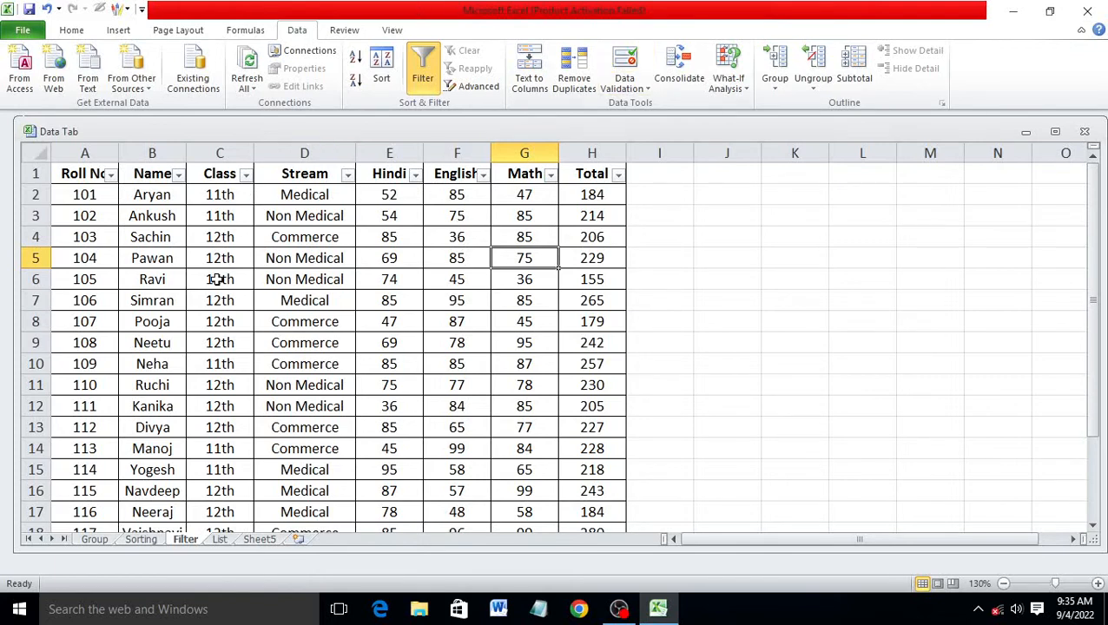
# Step: Filter the Class column to show only 12th, and clear the filter again
pyautogui.click(246, 176)
pyautogui.click(83, 326)
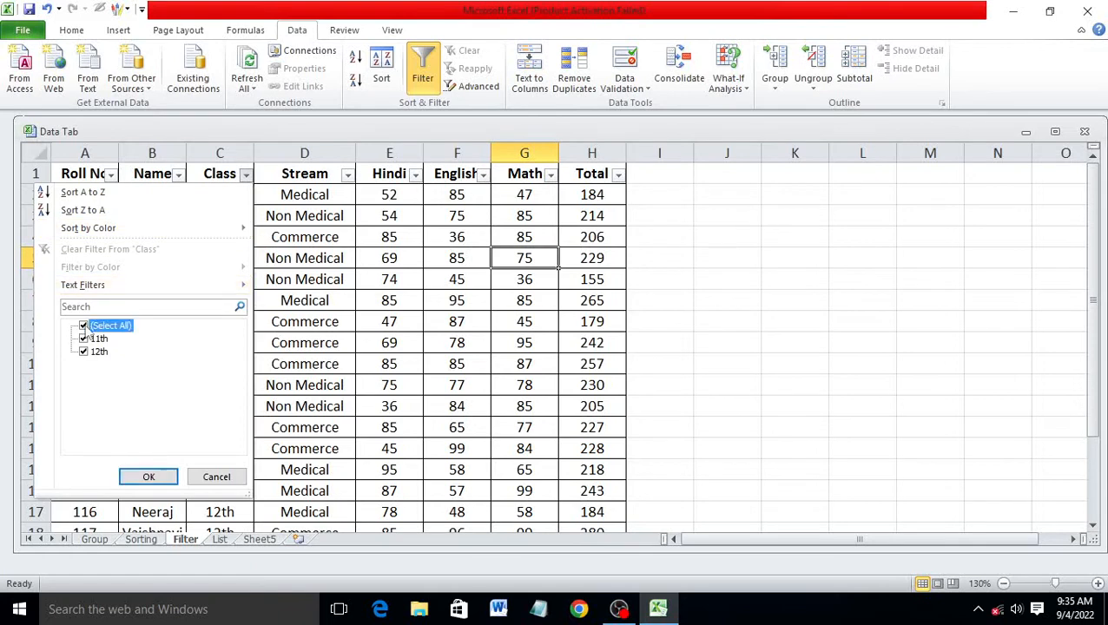
pyautogui.click(83, 352)
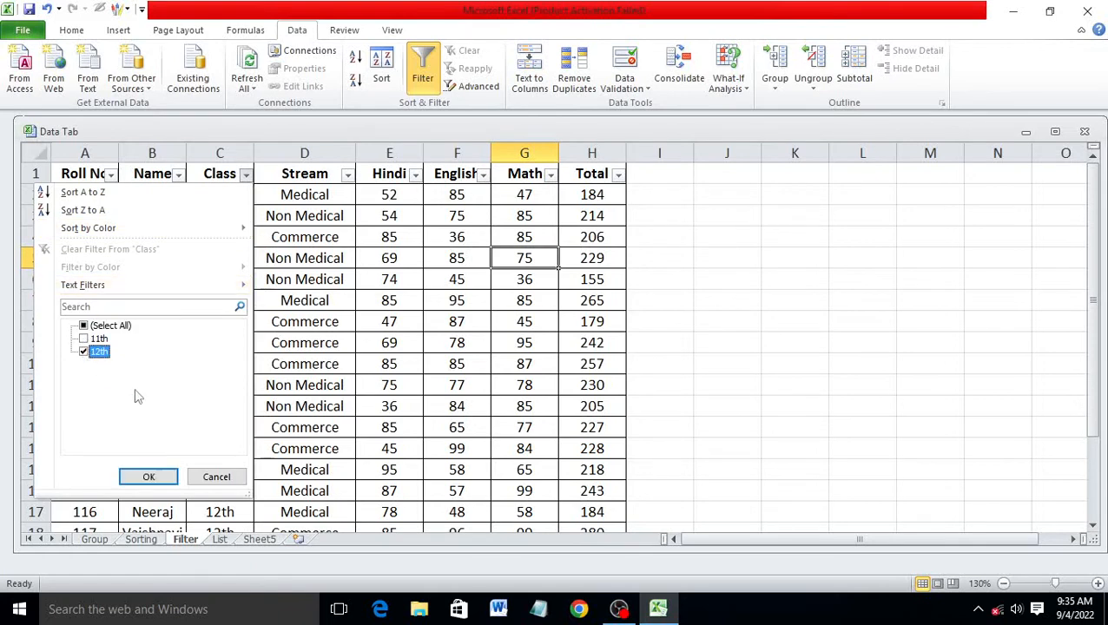
pyautogui.click(148, 477)
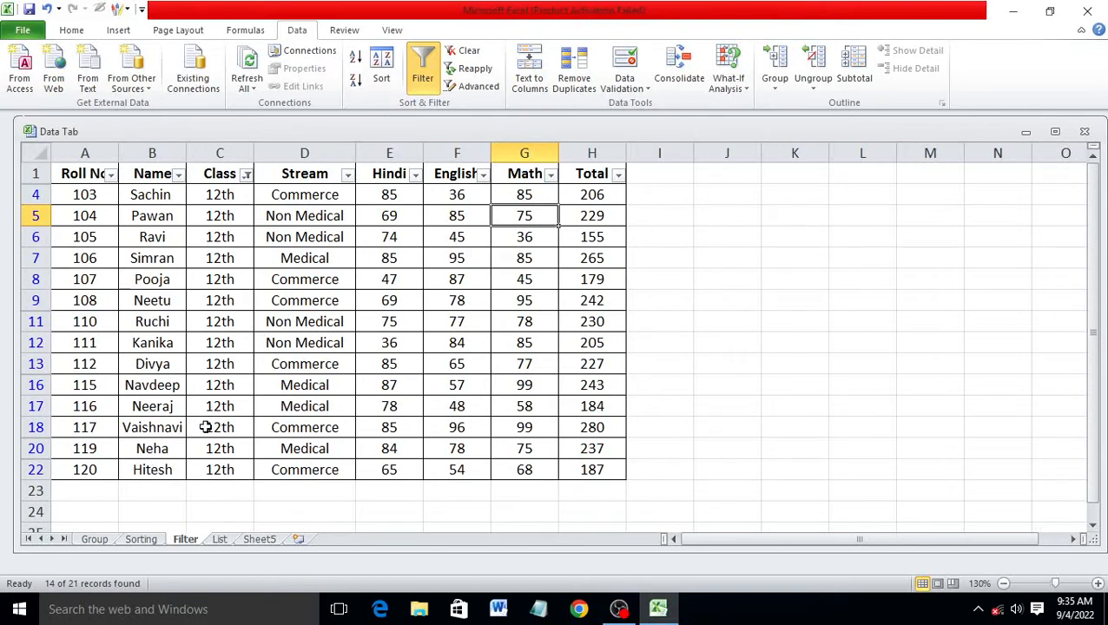
pyautogui.click(469, 52)
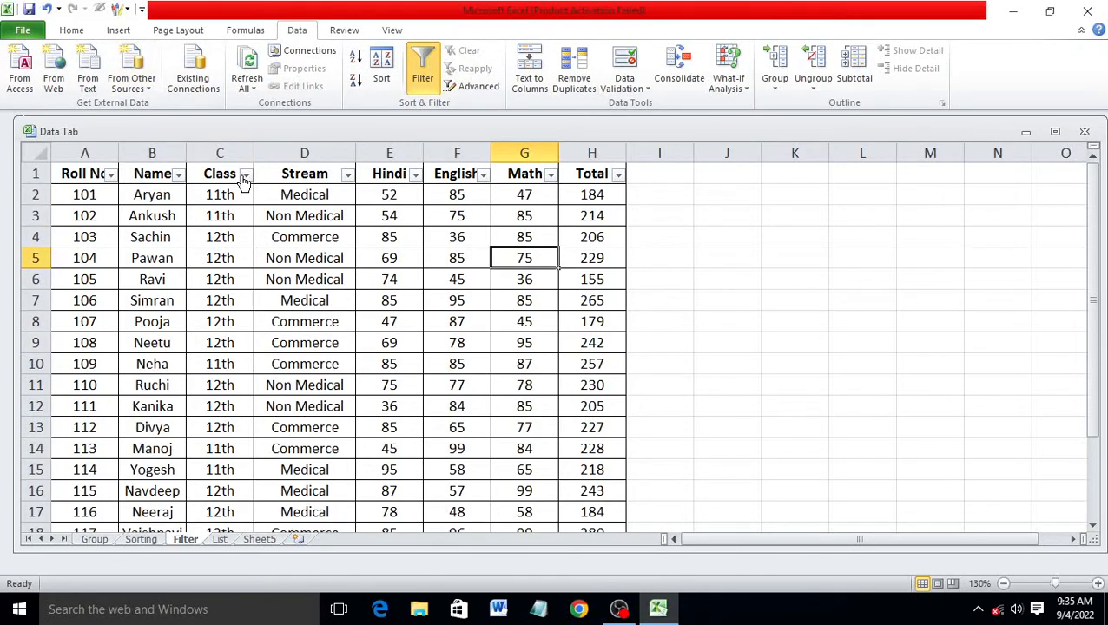
# Step: Filter the Stream column to show only Medical students
pyautogui.click(347, 175)
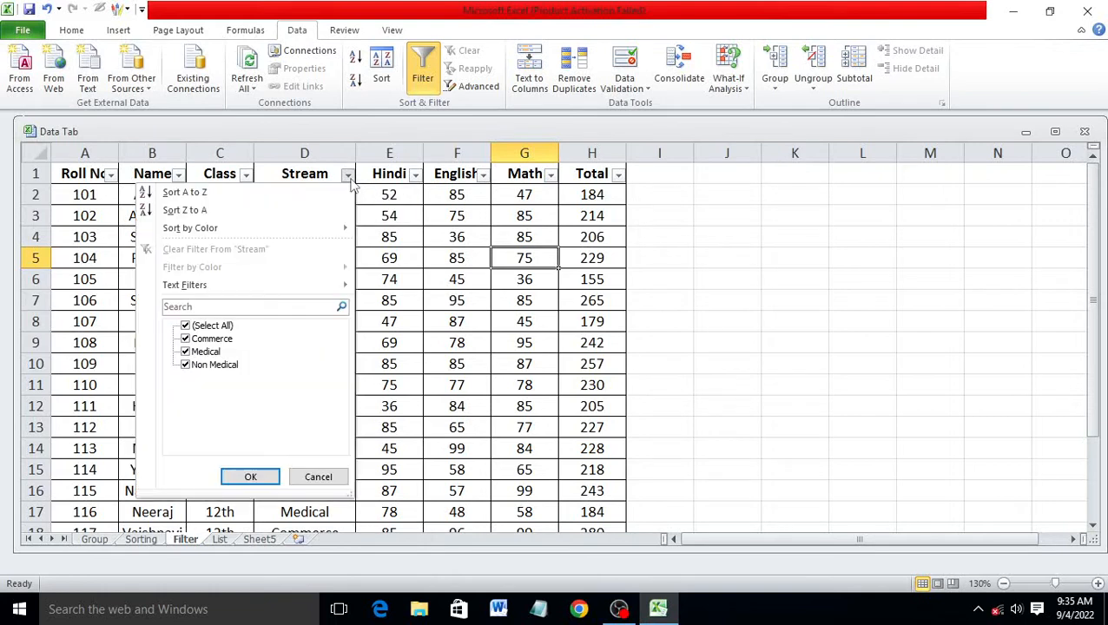
pyautogui.click(185, 327)
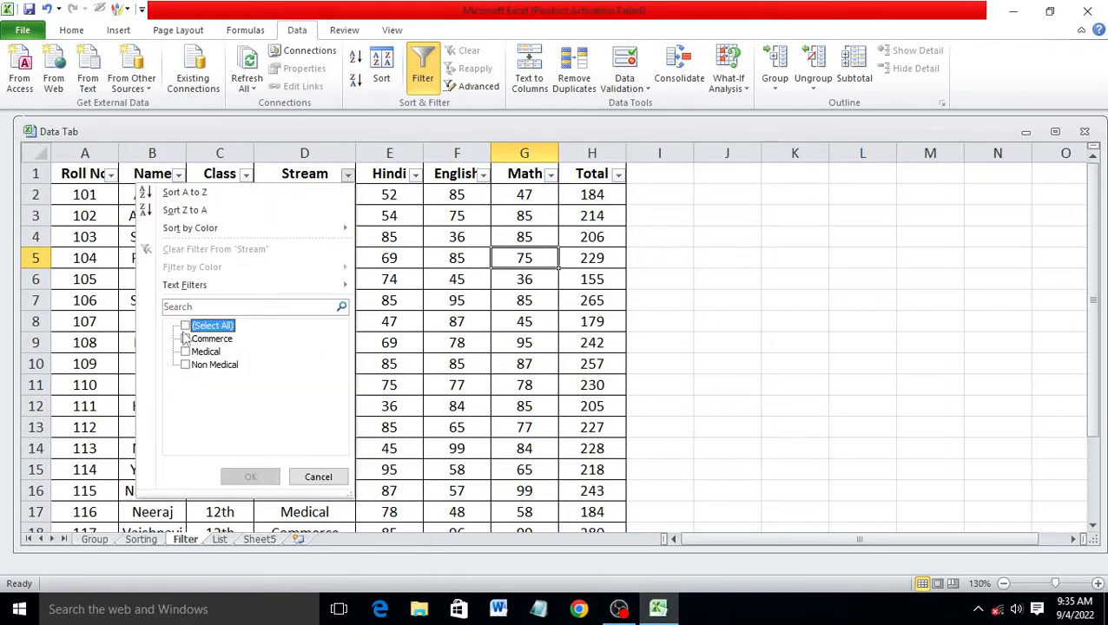
pyautogui.click(193, 365)
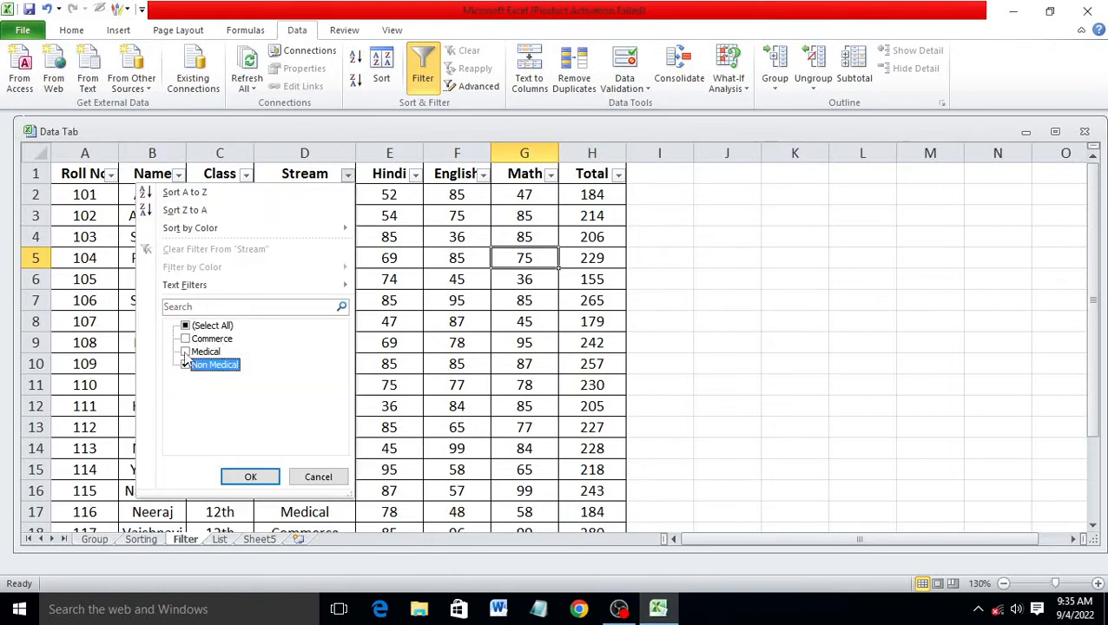
pyautogui.click(186, 366)
pyautogui.click(187, 351)
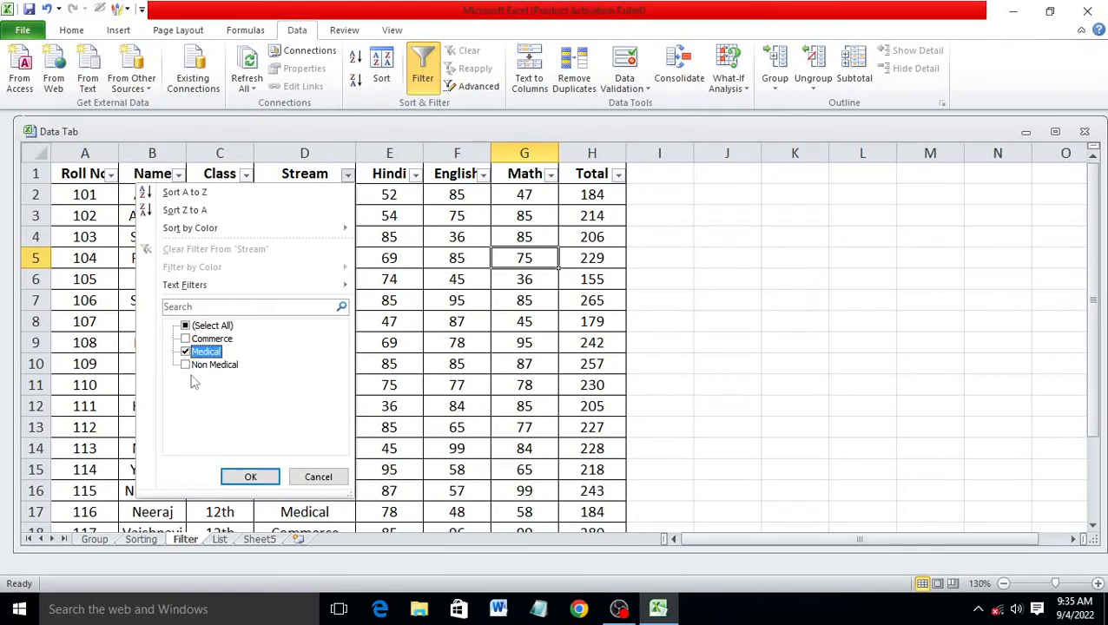
pyautogui.click(250, 479)
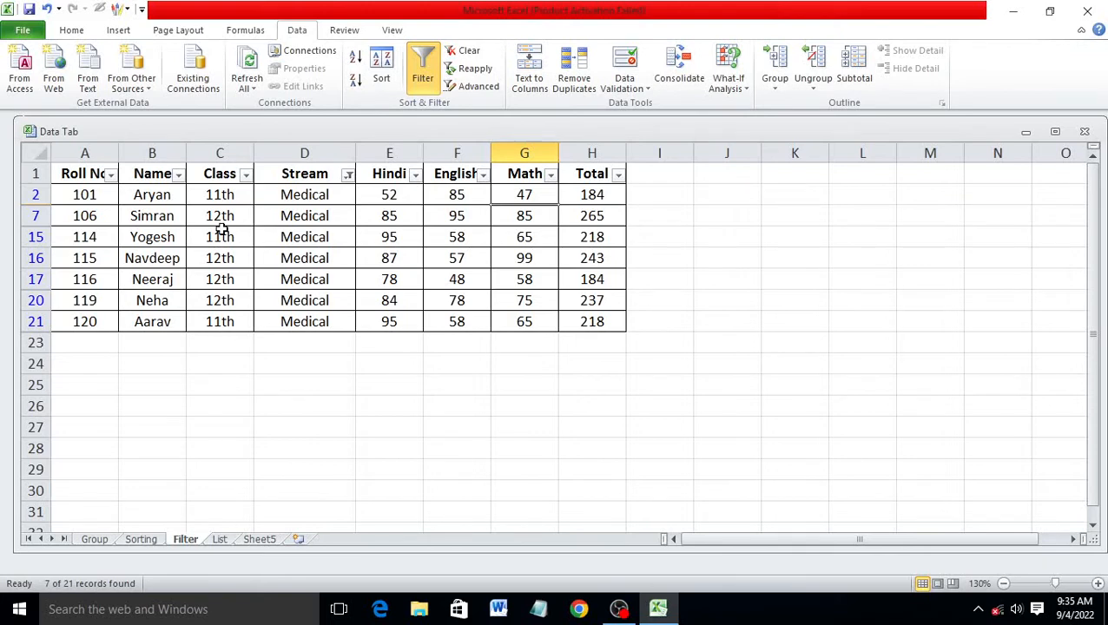
# Step: Narrow the Medical records to Class 12th only, and clear all filters from the table
pyautogui.click(247, 175)
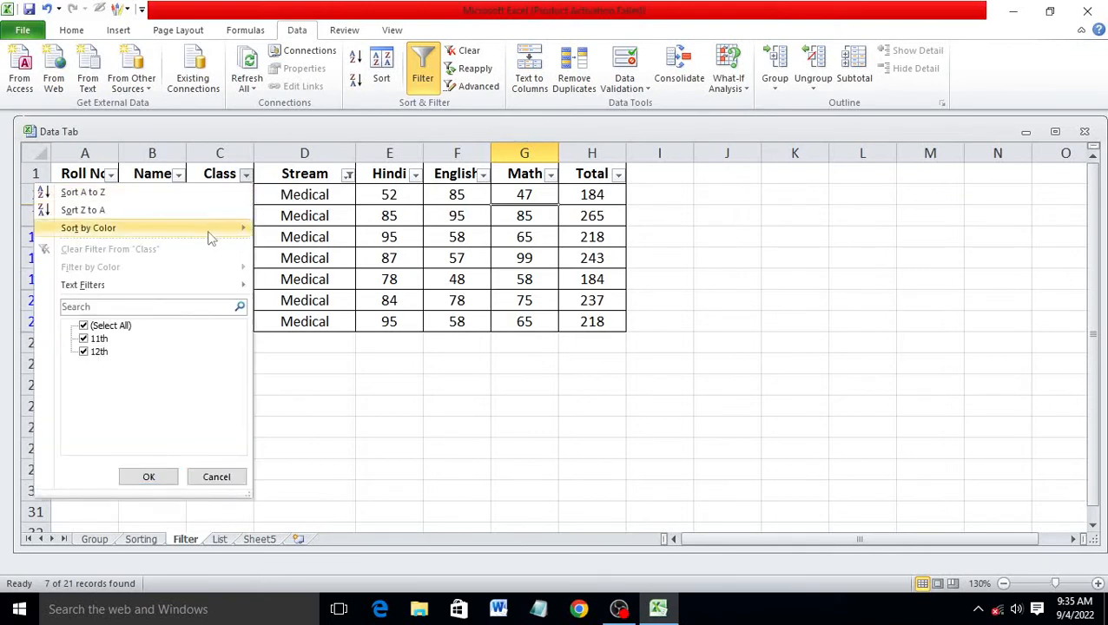
pyautogui.click(83, 326)
pyautogui.click(83, 351)
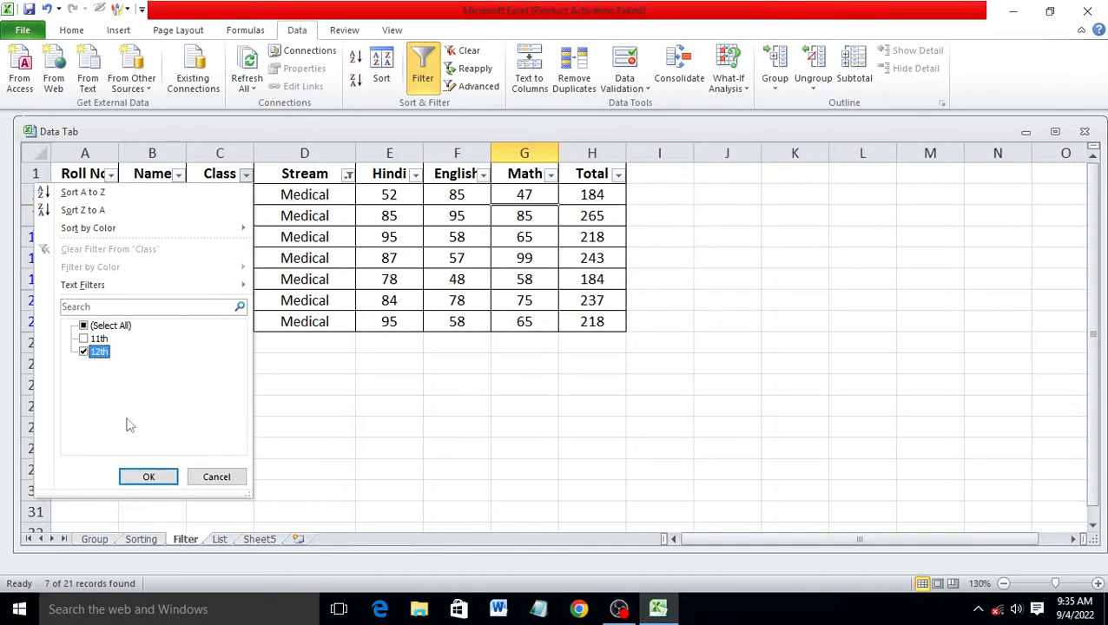
pyautogui.click(149, 479)
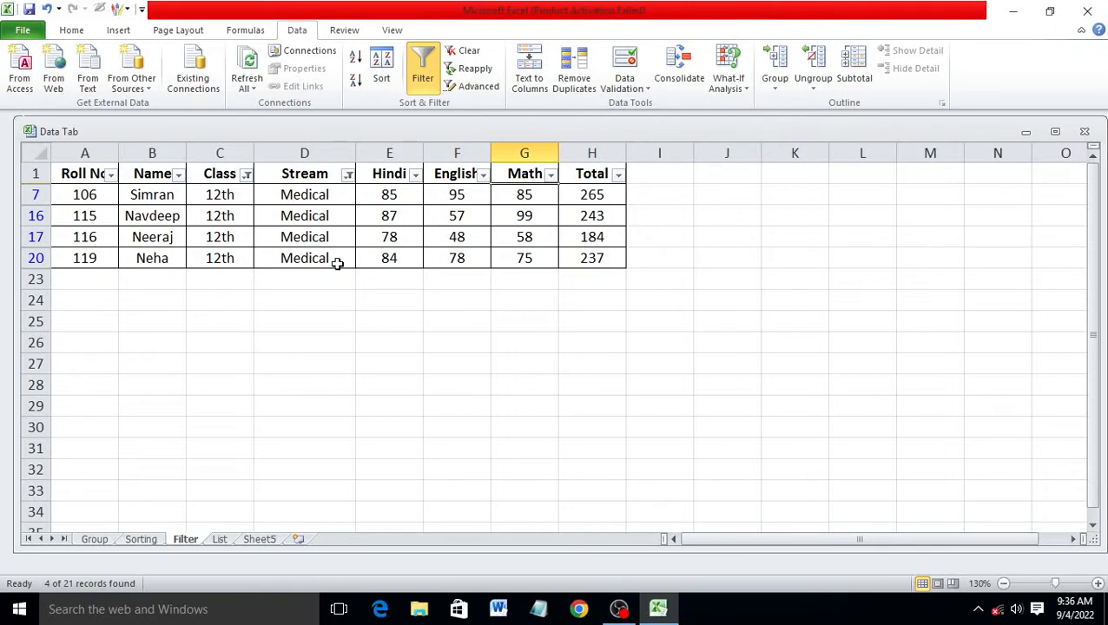
pyautogui.click(467, 52)
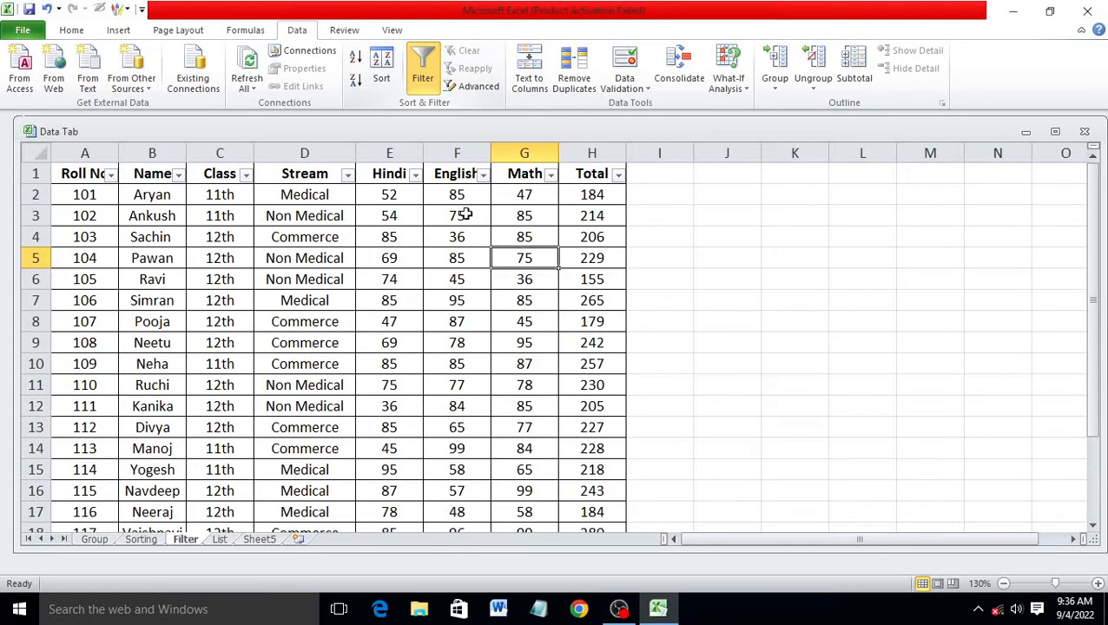
# Step: Set the roll number in A22, the table's last record, to 121
pyautogui.scroll(-5, 413, 321)
pyautogui.scroll(4, 406, 326)
pyautogui.scroll(1, 149, 280)
pyautogui.scroll(-3, 284, 296)
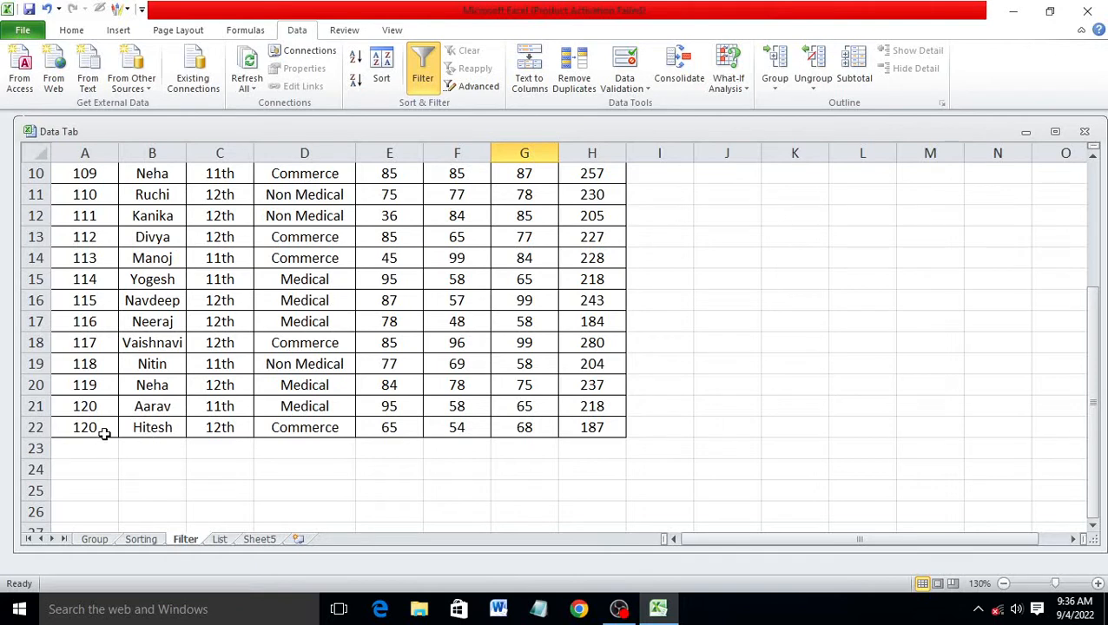
pyautogui.doubleClick(107, 426)
pyautogui.press('BackSpace')
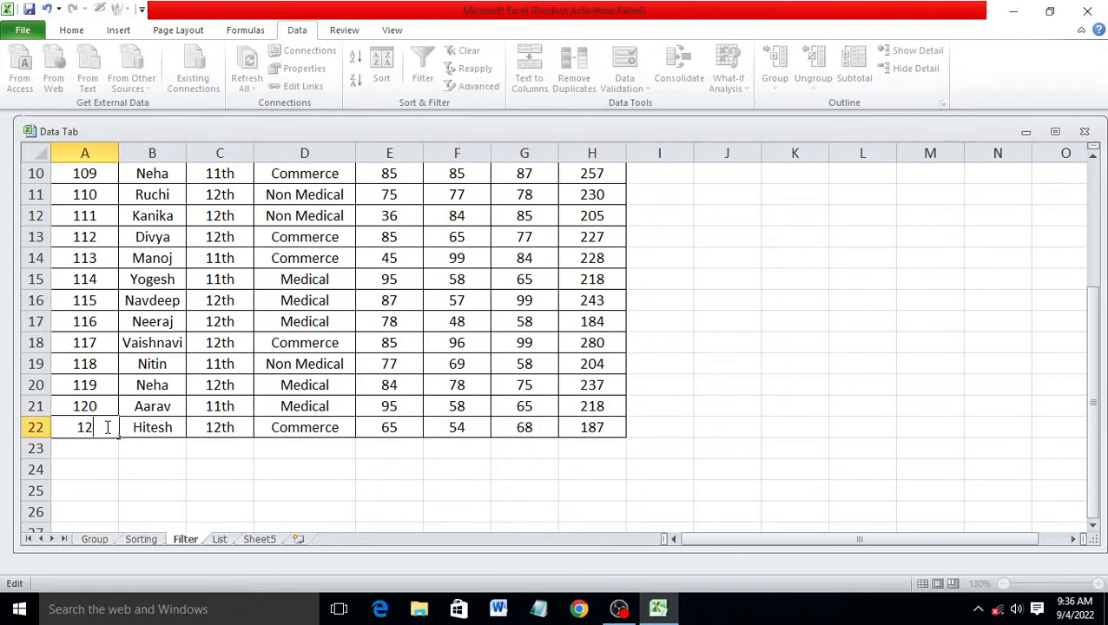
pyautogui.write('1')
pyautogui.press('Return')
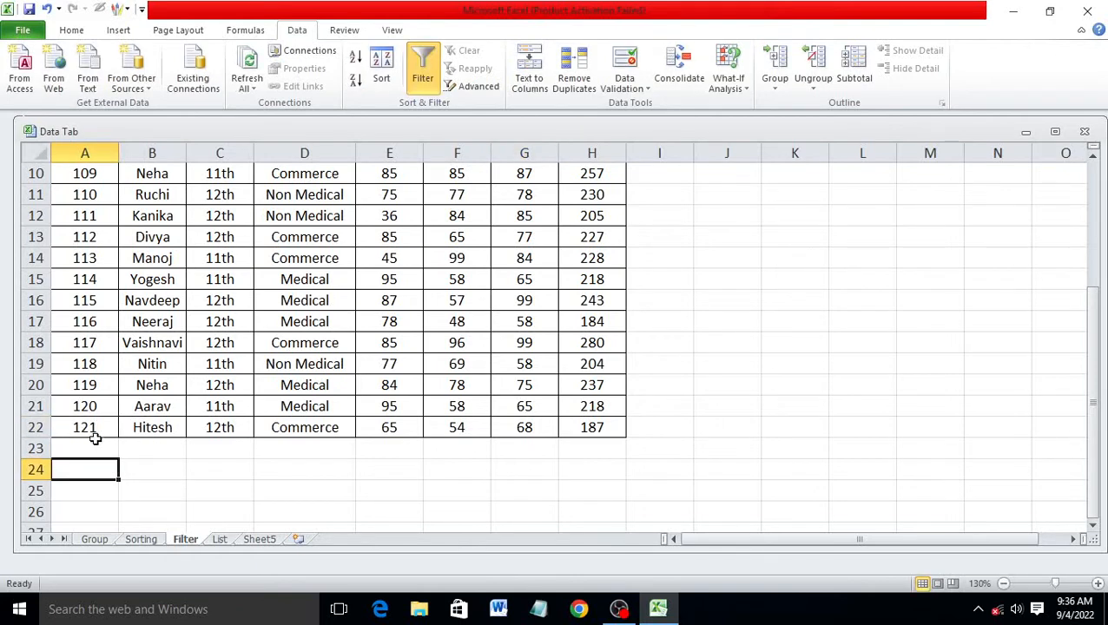
# Step: Duplicate the last record A22:H22 into row 23 directly below it
pyautogui.moveTo(94, 431); pyautogui.dragTo(570, 422)
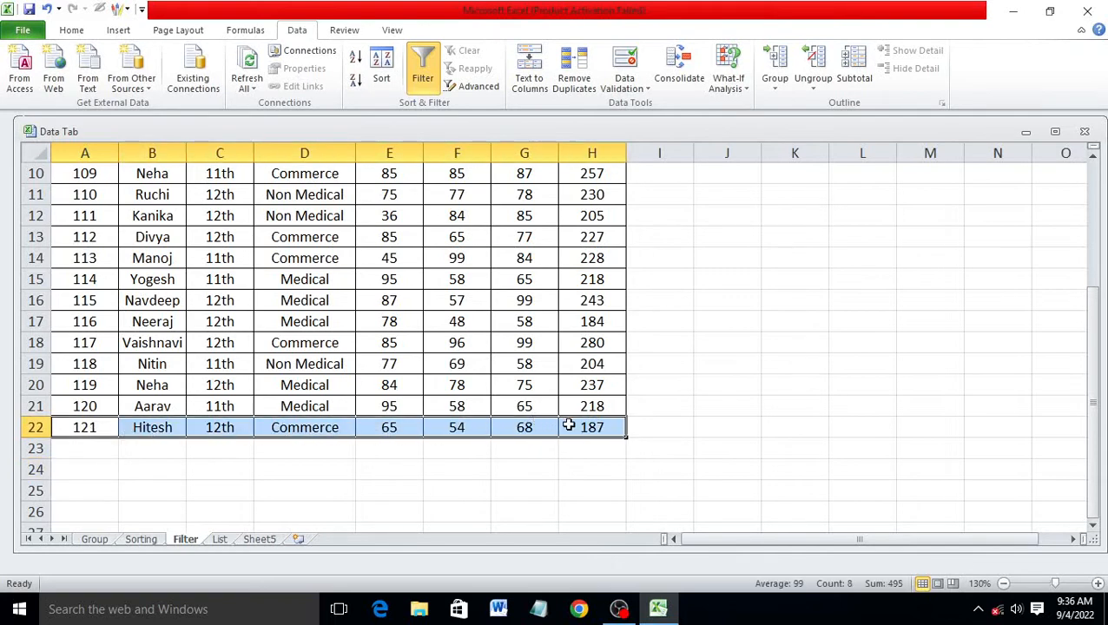
pyautogui.rightClick(569, 422)
pyautogui.click(620, 166)
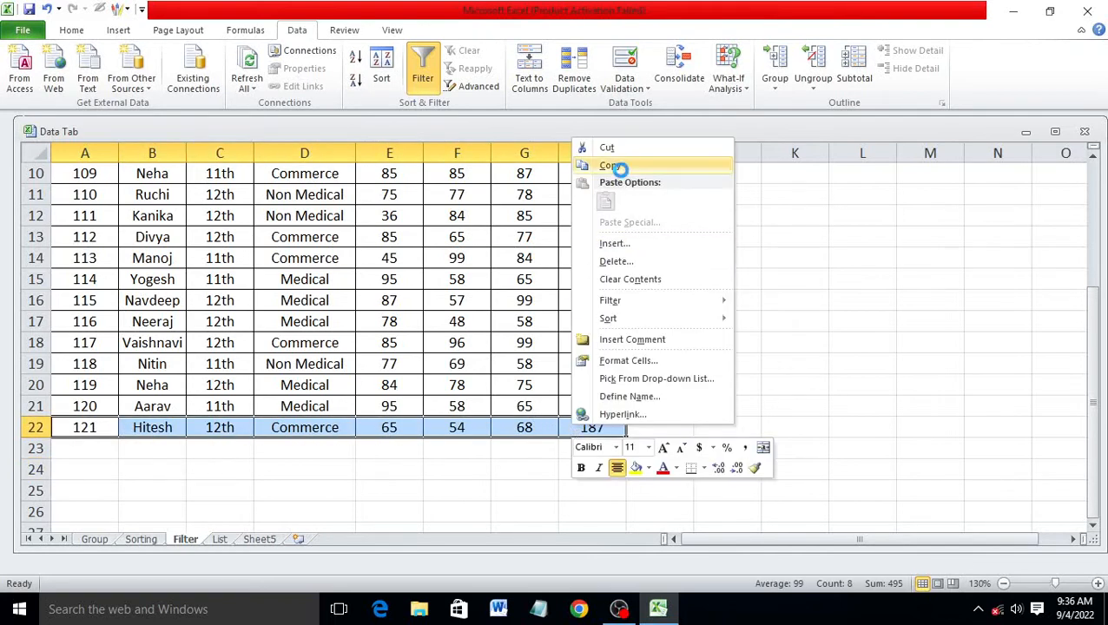
pyautogui.click(103, 449)
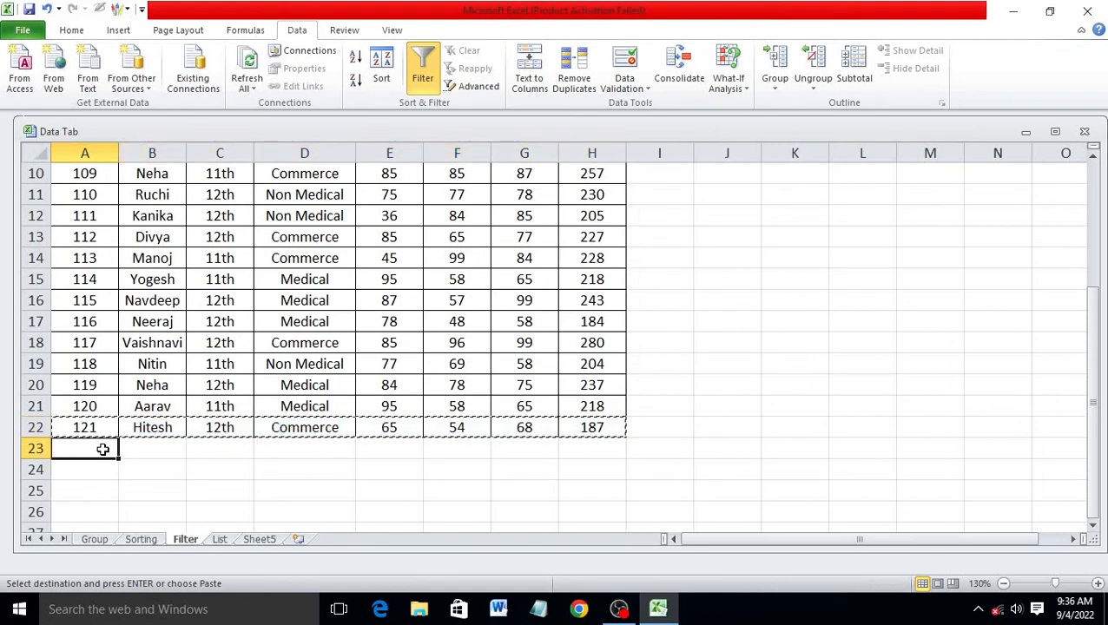
pyautogui.hotkey('ctrl', 'v')
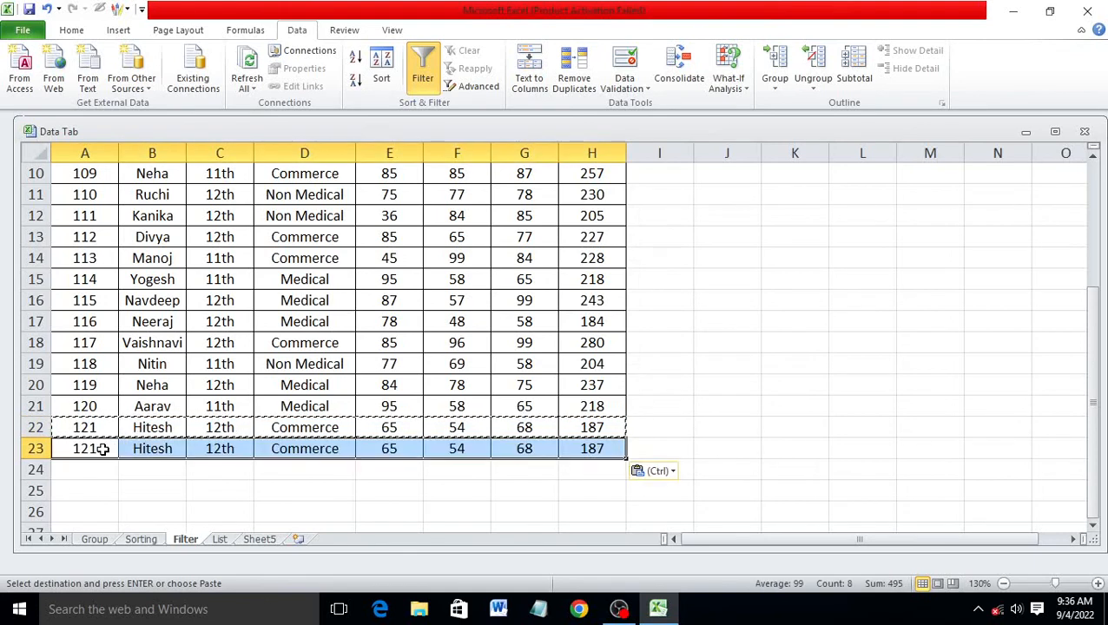
# Step: Replace the student name in B23 with the same name as in B21
pyautogui.click(162, 448)
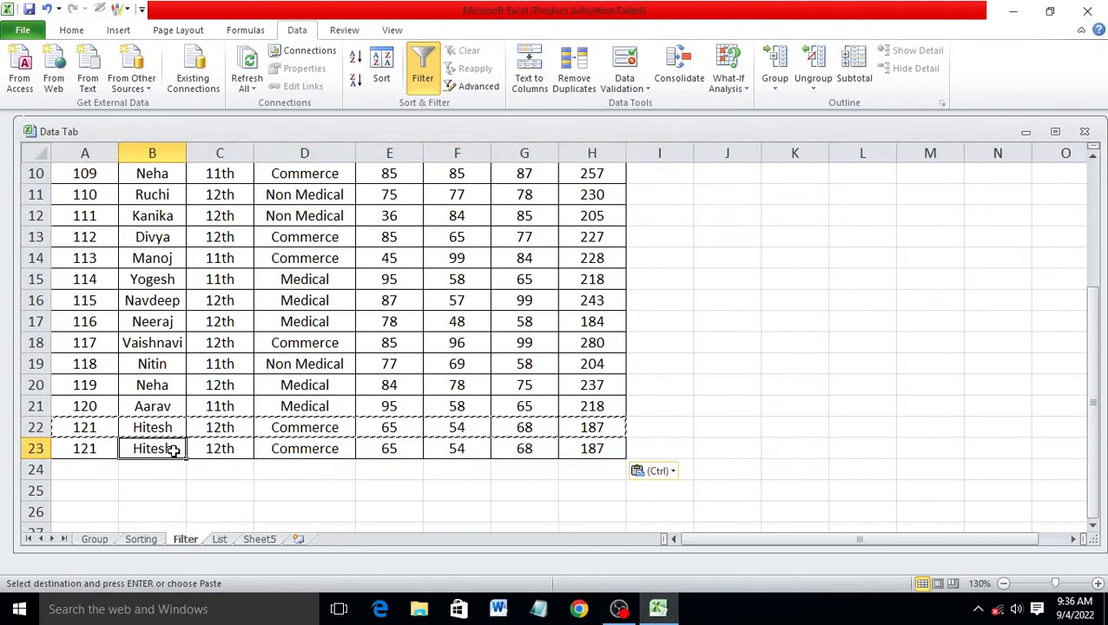
pyautogui.doubleClick(175, 449)
pyautogui.press('BackSpace')
pyautogui.press('BackSpace')
pyautogui.press('BackSpace')
pyautogui.press('BackSpace')
pyautogui.press('BackSpace')
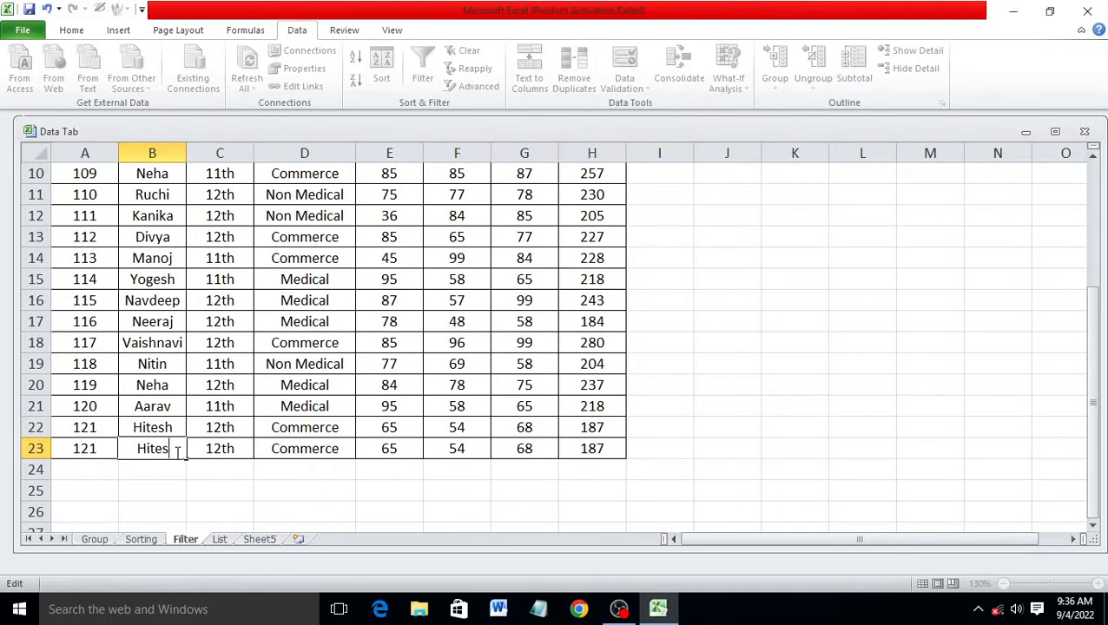
pyautogui.write('arran')
pyautogui.press('BackSpace')
pyautogui.press('BackSpace')
pyautogui.press('BackSpace')
pyautogui.write('AAra')
pyautogui.press('BackSpace')
pyautogui.write('a')
pyautogui.click(217, 386)
# Step: Select the whole table A1:H23 and sort it by Name from A to Z
pyautogui.hotkey('ctrl', 'shift', 'l')
pyautogui.scroll(2, 241, 402)
pyautogui.scroll(1, 105, 204)
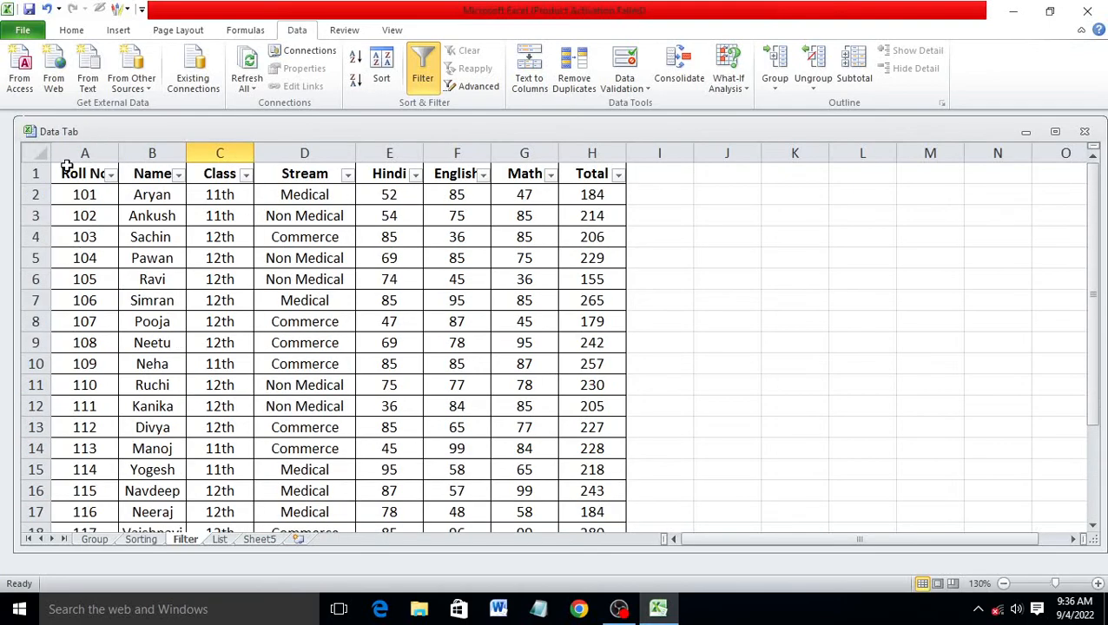
pyautogui.moveTo(83, 173); pyautogui.dragTo(574, 491)
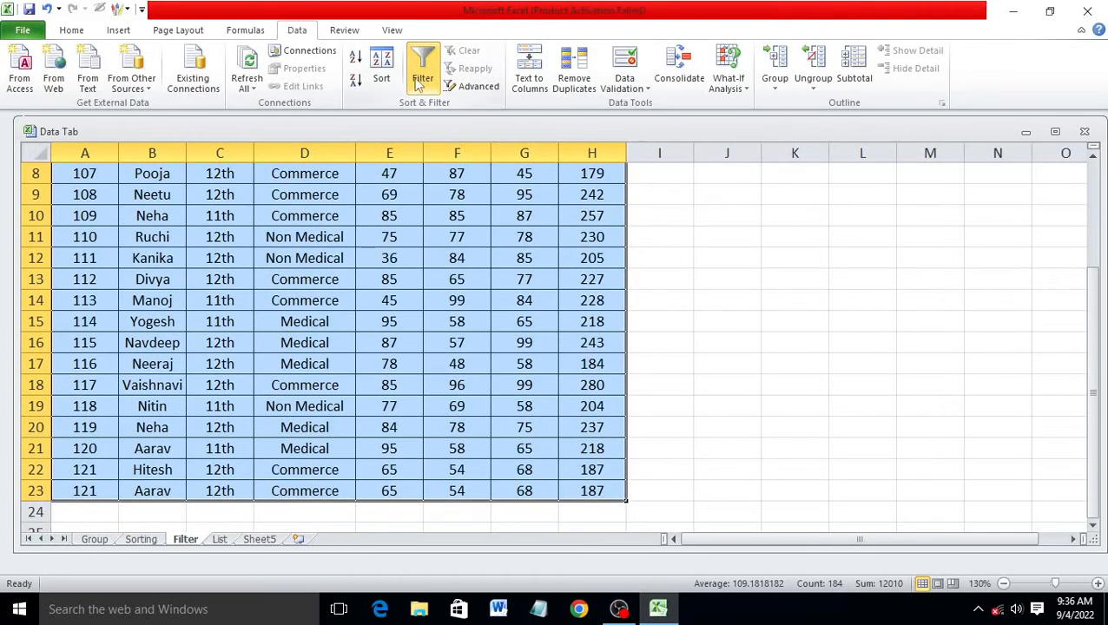
pyautogui.scroll(1, 220, 290)
pyautogui.scroll(2, 220, 290)
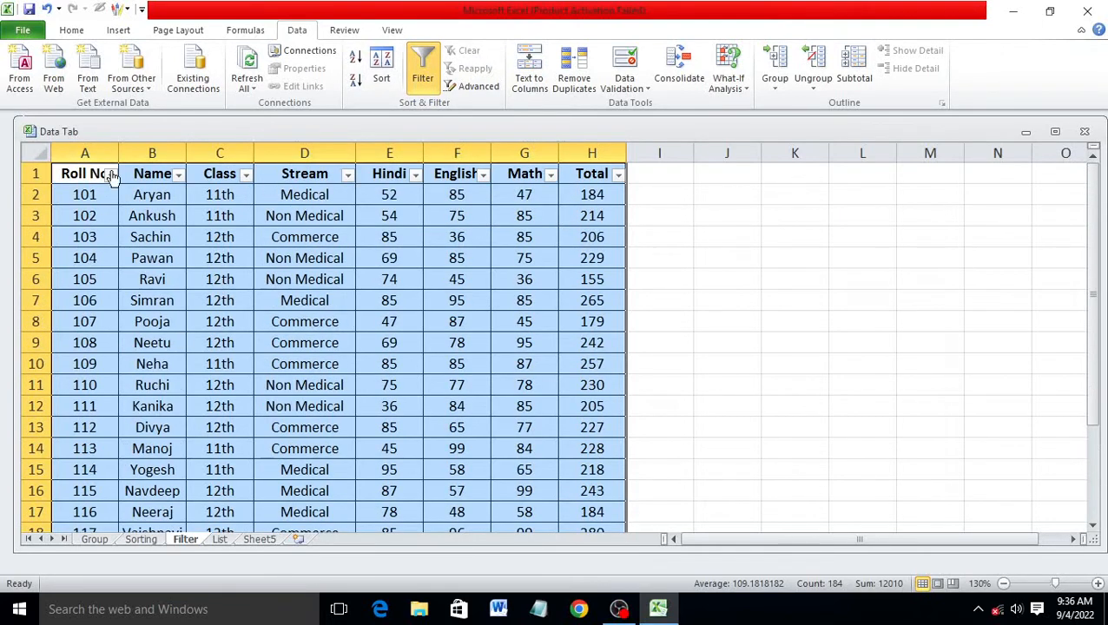
pyautogui.click(178, 174)
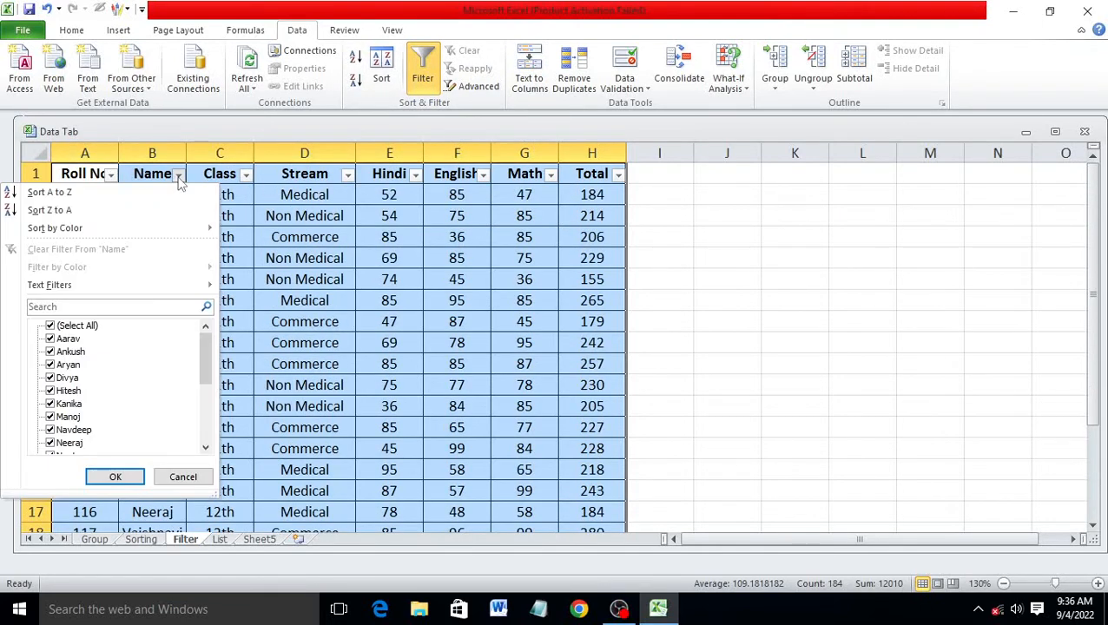
pyautogui.click(51, 193)
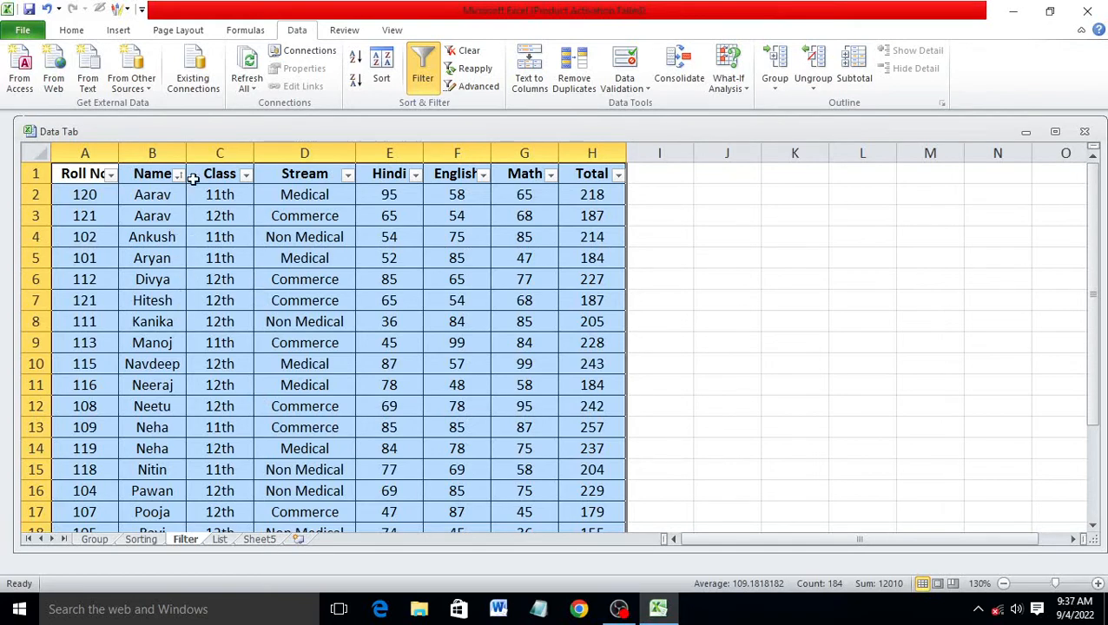
# Step: Examine the order of the Name column from the first record to the last
pyautogui.click(202, 461)
pyautogui.click(161, 153)
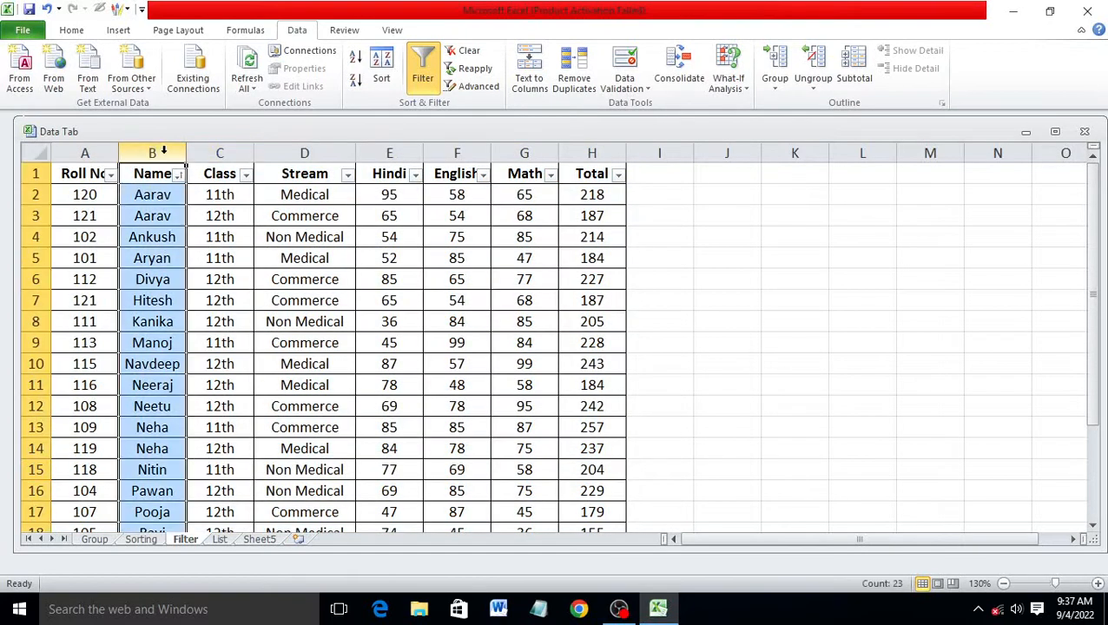
pyautogui.scroll(-4, 426, 368)
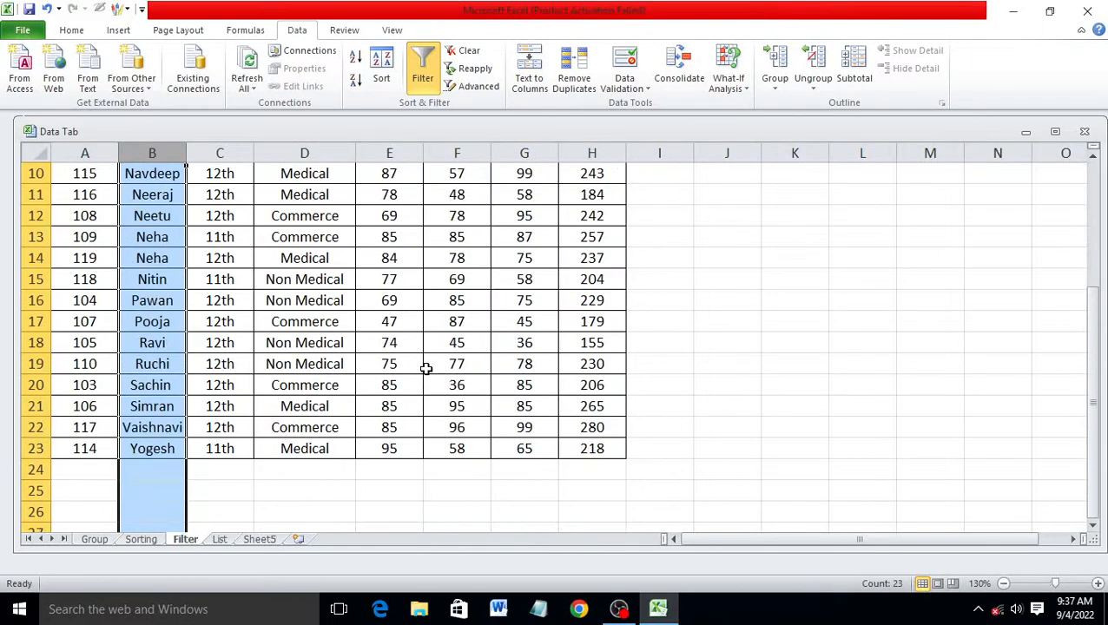
pyautogui.click(320, 416)
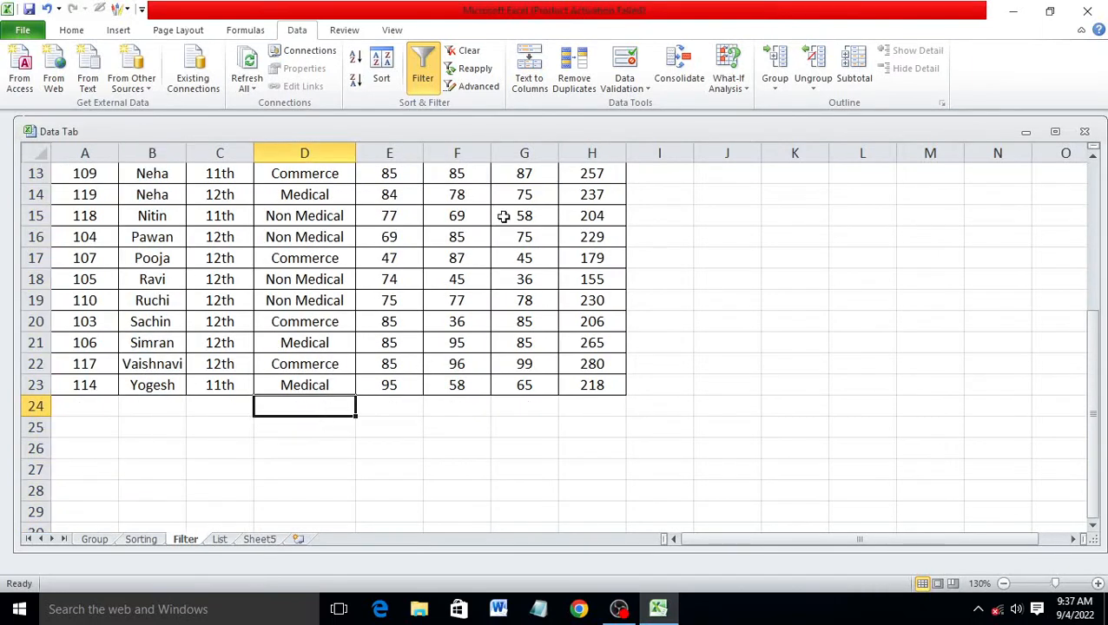
pyautogui.scroll(4, 193, 361)
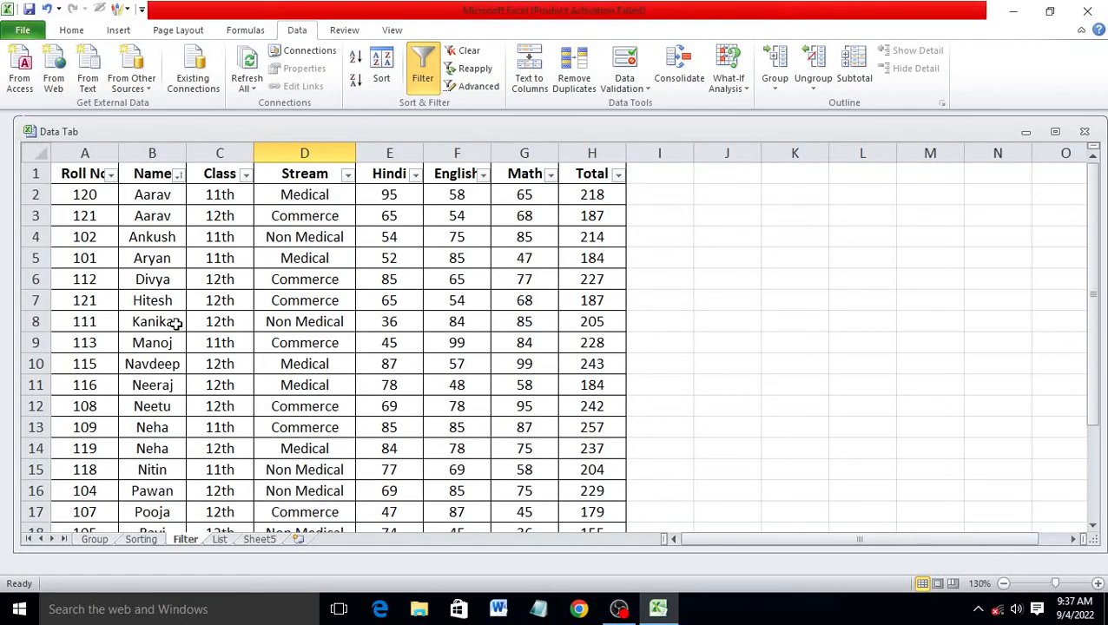
pyautogui.scroll(-1, 174, 495)
pyautogui.scroll(-4, 200, 489)
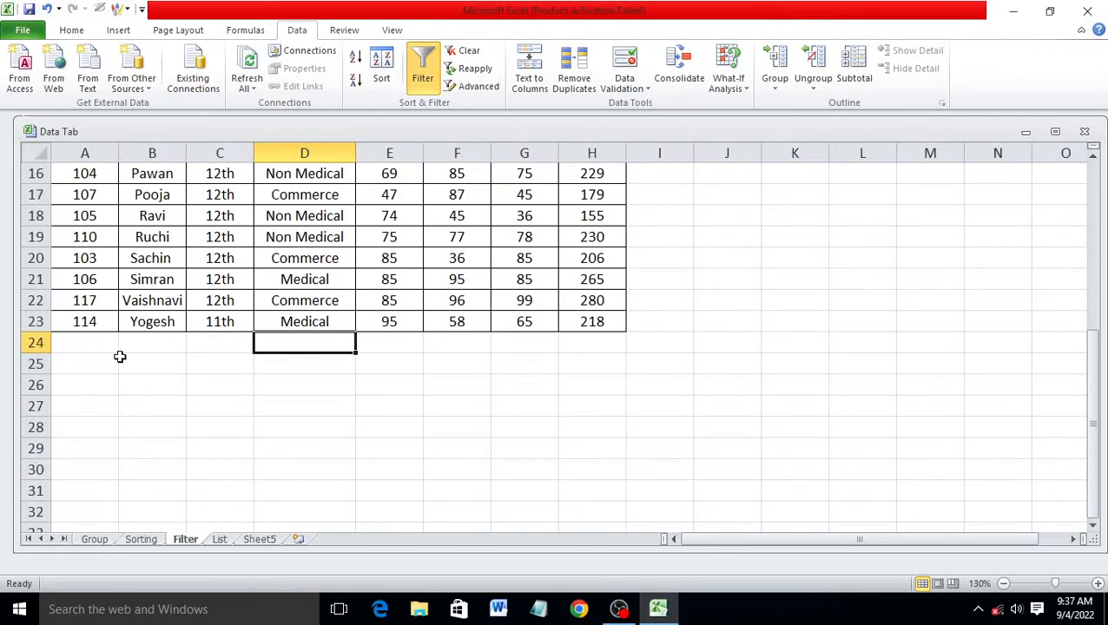
pyautogui.click(150, 343)
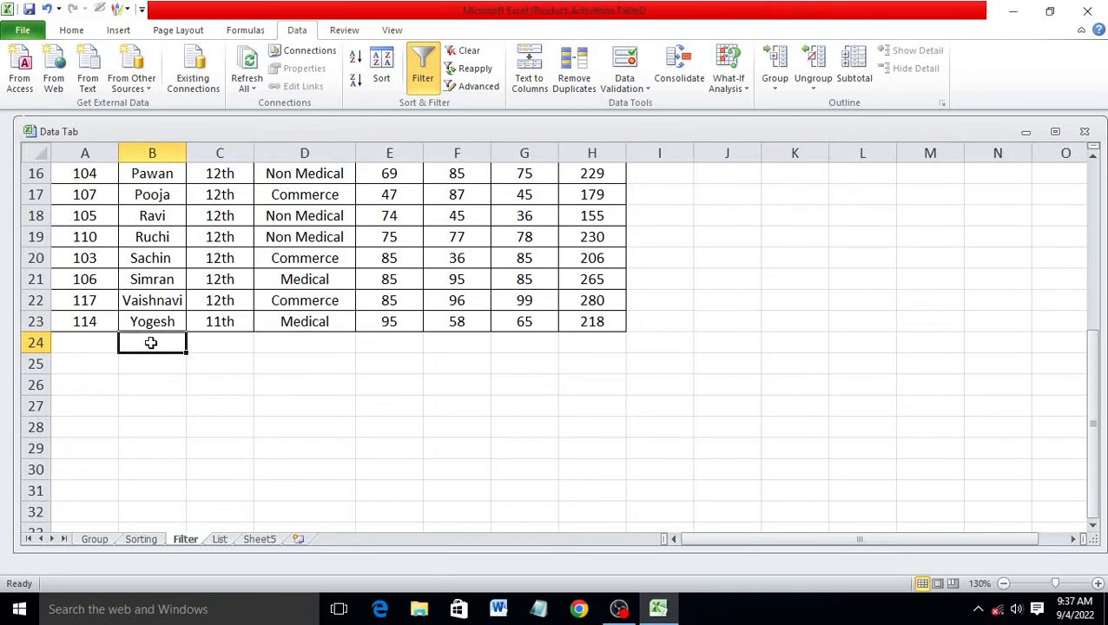
pyautogui.click(97, 345)
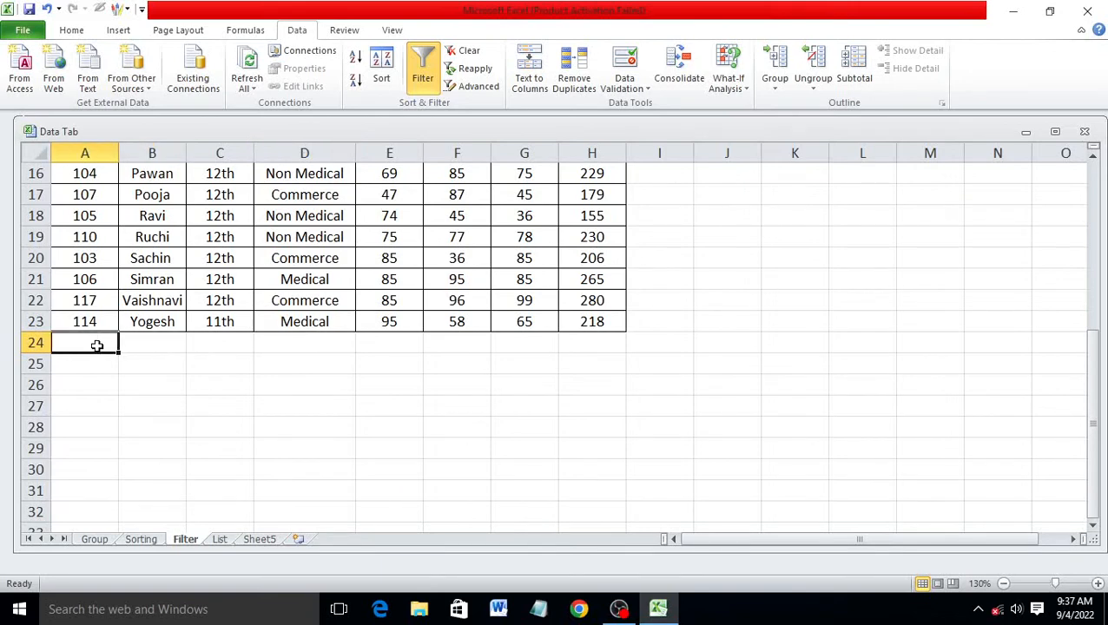
pyautogui.click(171, 359)
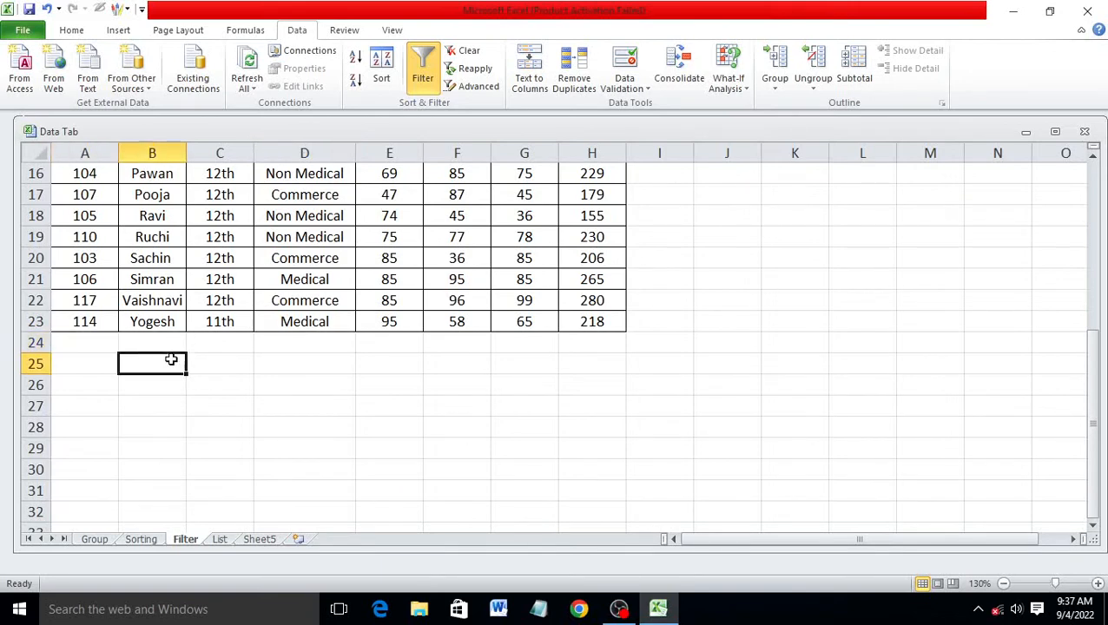
# Step: Start a new record in row 24 with the student's name, class 11th and stream Medical
pyautogui.click(109, 348)
pyautogui.click(139, 342)
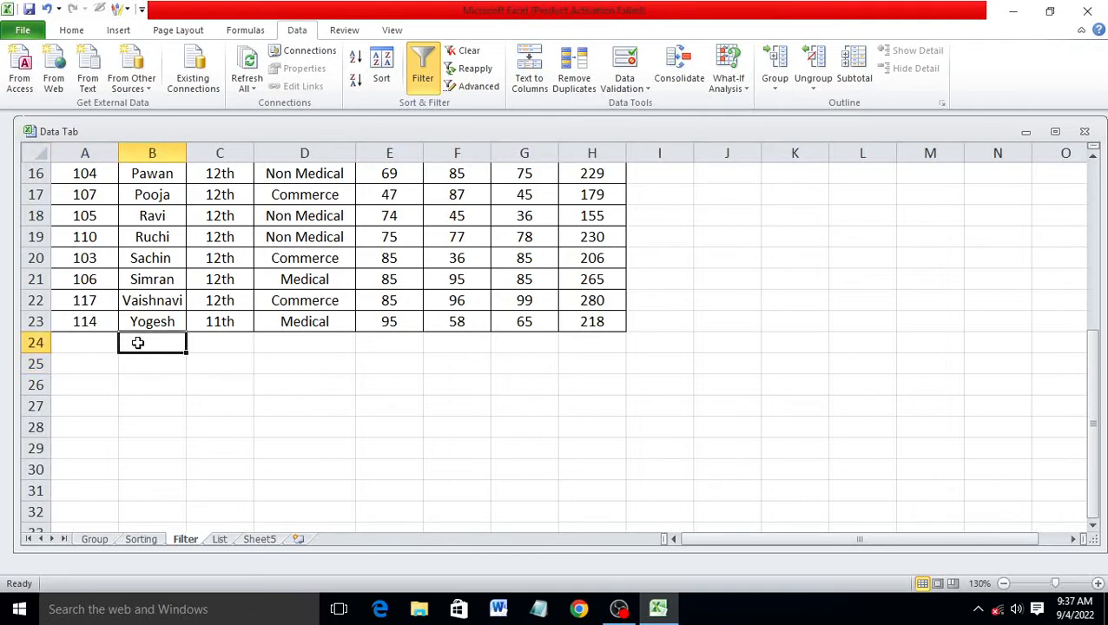
pyautogui.write('A')
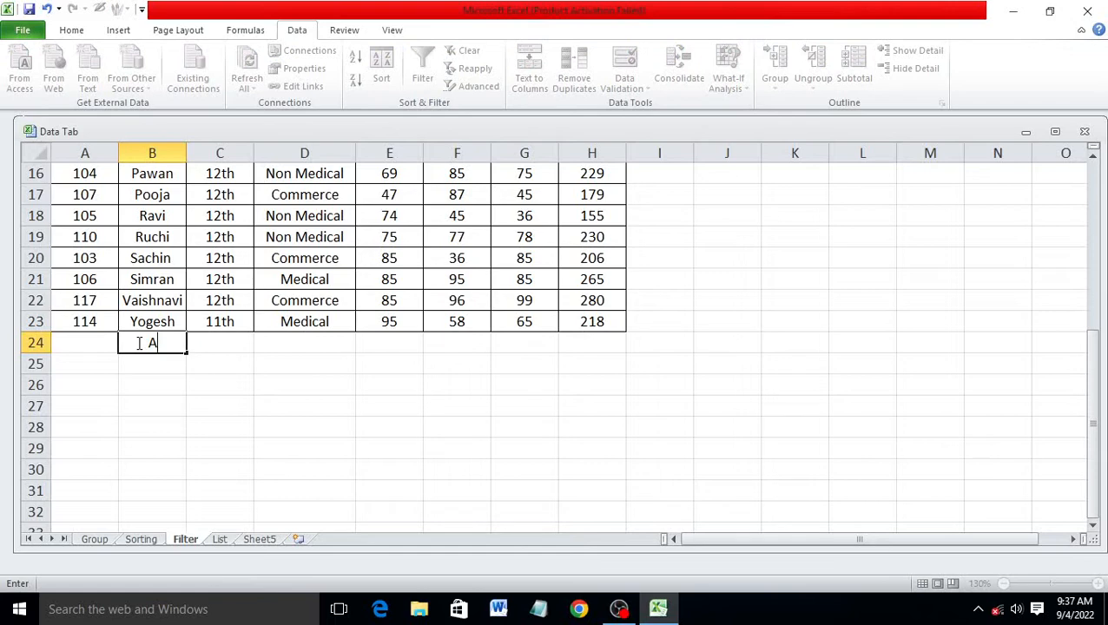
pyautogui.write('rnav')
pyautogui.click(222, 349)
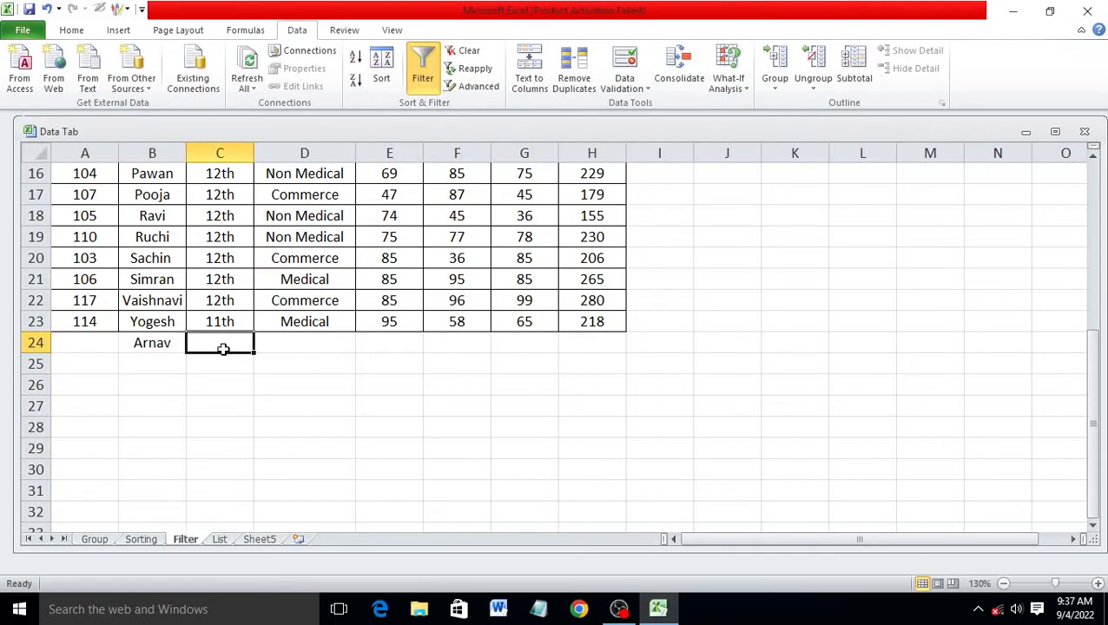
pyautogui.write('11th')
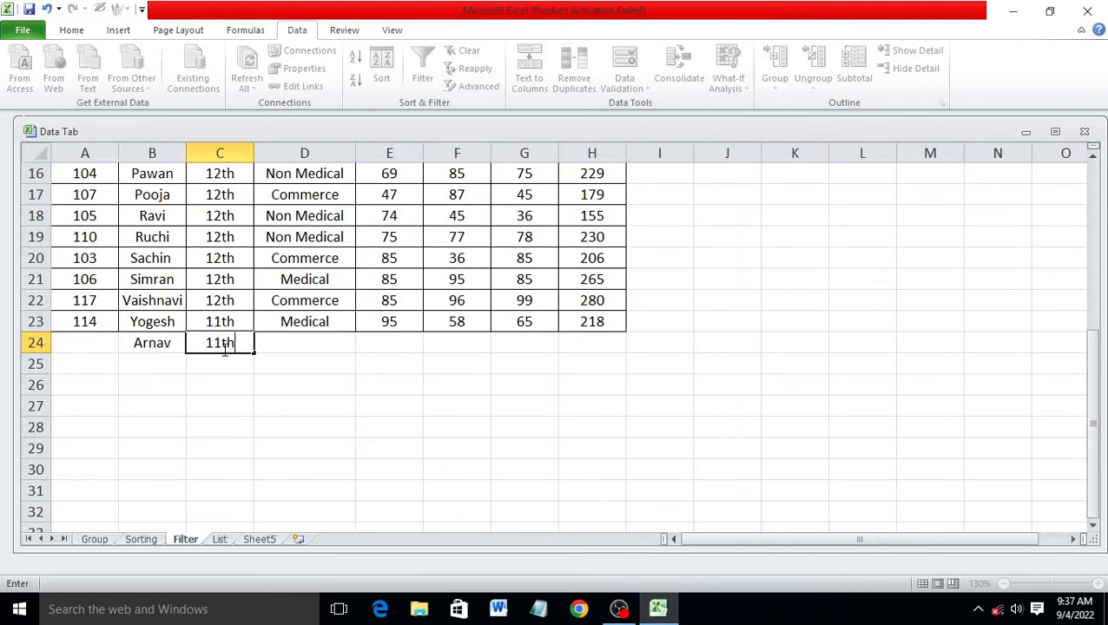
pyautogui.click(304, 344)
pyautogui.write('M')
pyautogui.press('Tab')
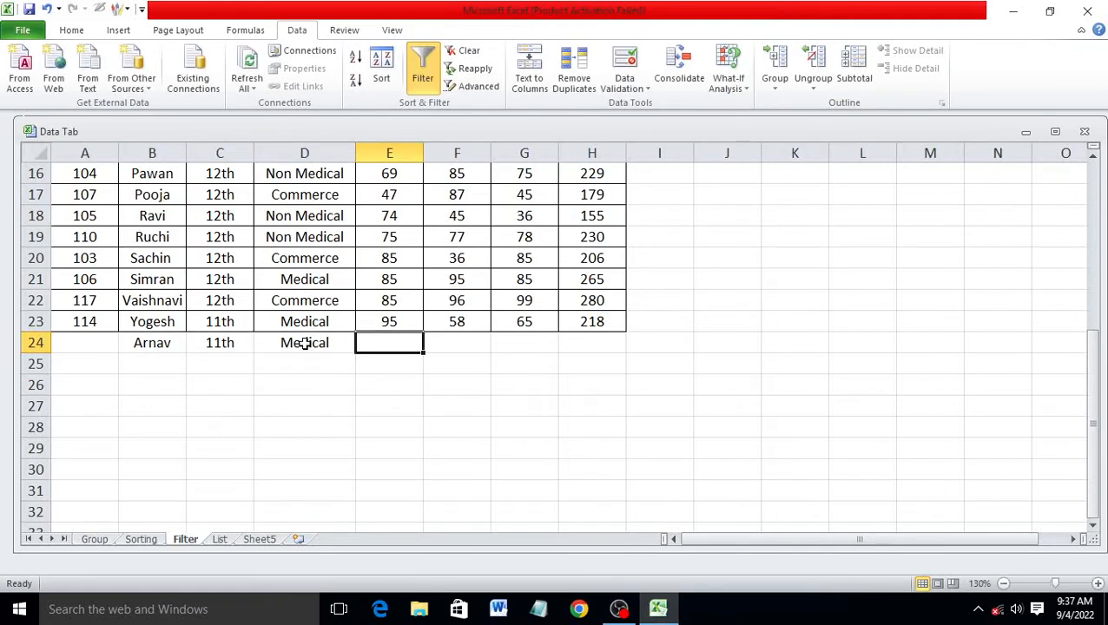
# Step: Enter the new record's marks in row 24: Hindi 85, English 74 and Math 96
pyautogui.write('85')
pyautogui.press('Tab')
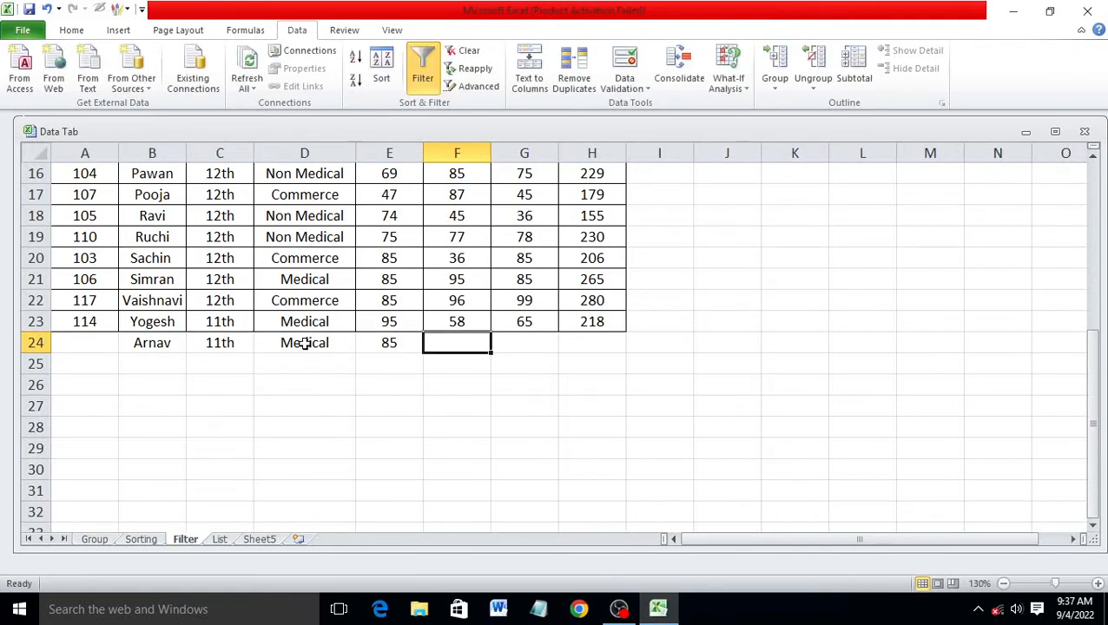
pyautogui.write('74')
pyautogui.press('Tab')
pyautogui.write('96')
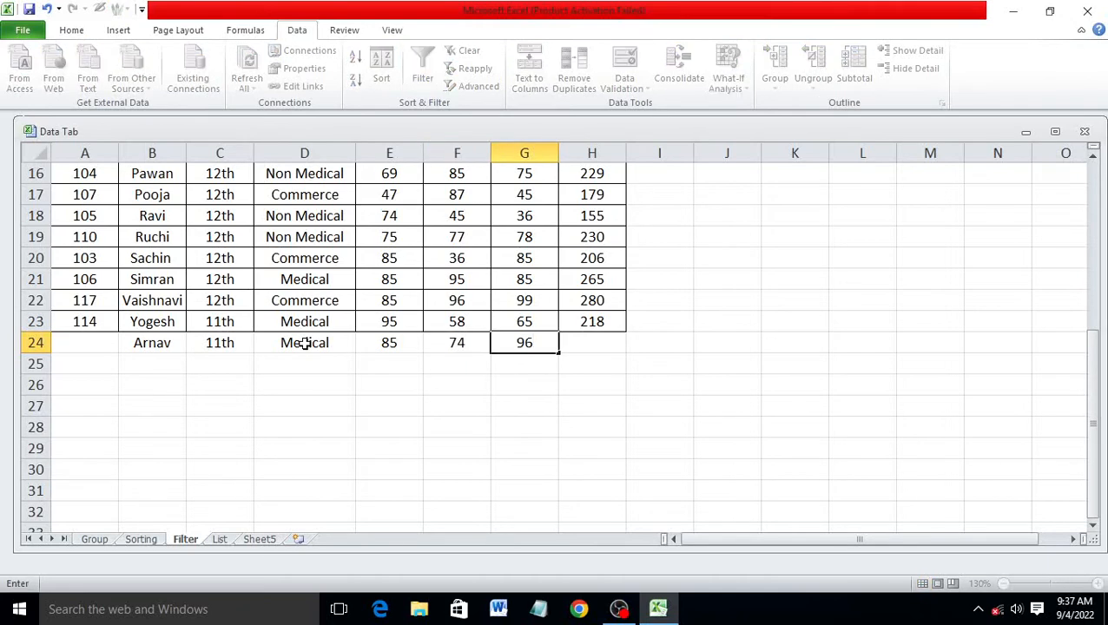
pyautogui.press('Return')
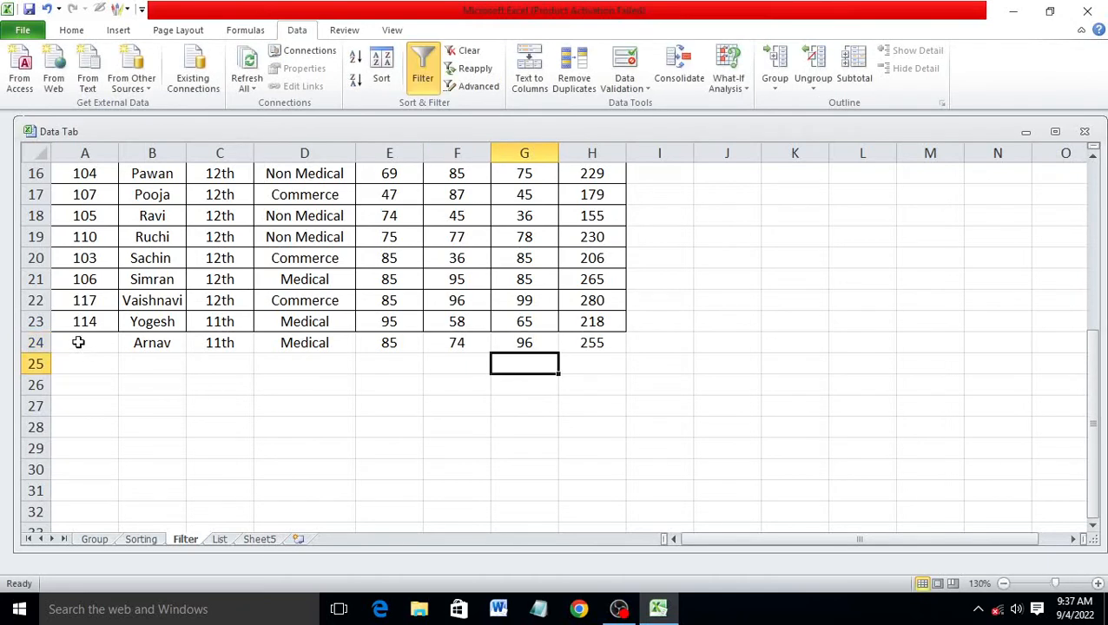
# Step: Apply cell borders to the new record A24:H24
pyautogui.moveTo(79, 343); pyautogui.dragTo(587, 343)
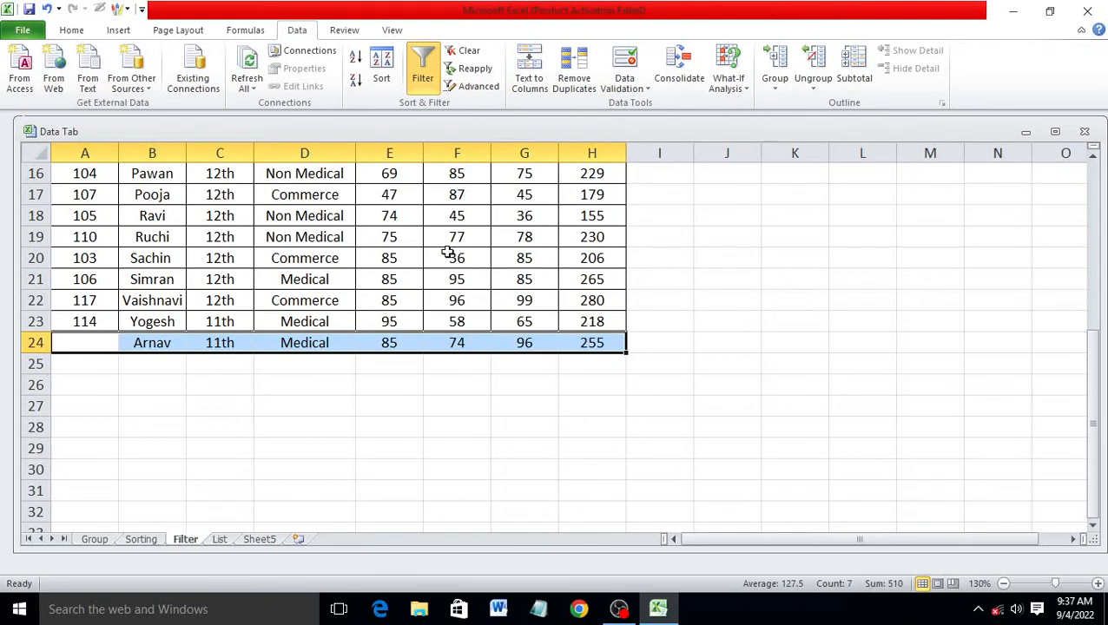
pyautogui.click(73, 31)
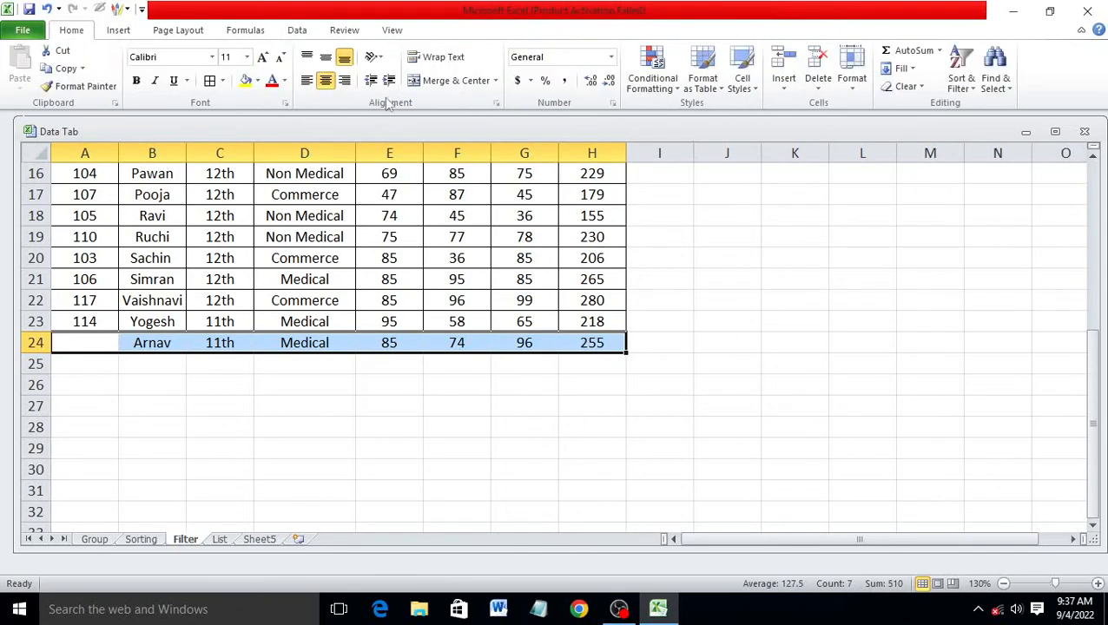
pyautogui.click(209, 80)
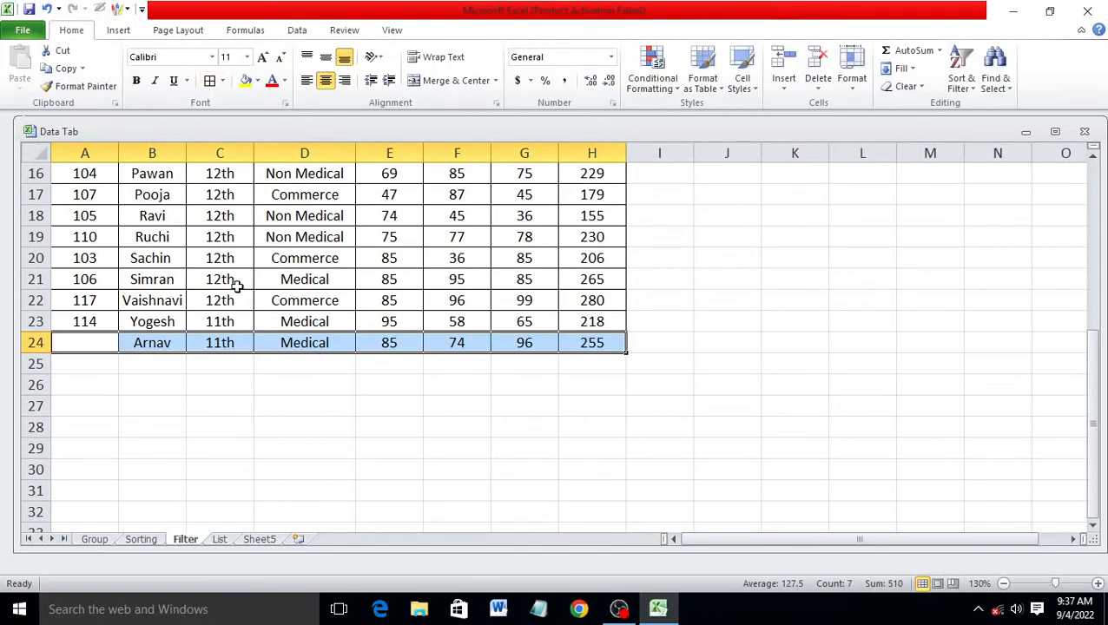
# Step: Check the roll numbers already used in the table and enter 122 as the new record's roll number in A24
pyautogui.scroll(3, 237, 285)
pyautogui.scroll(-4, 87, 474)
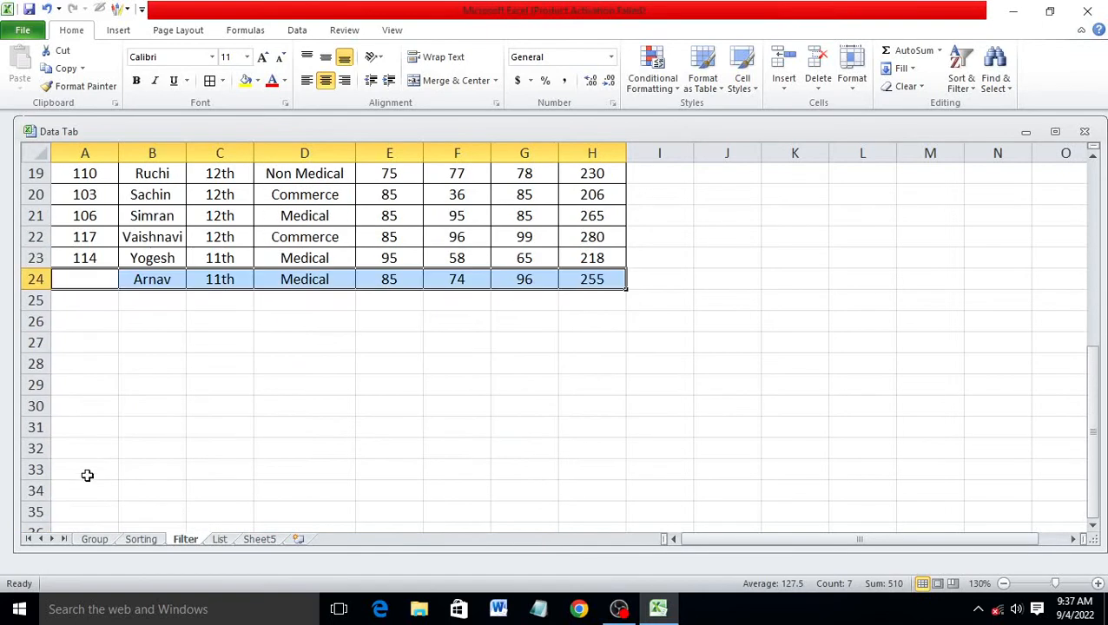
pyautogui.scroll(3, 277, 202)
pyautogui.scroll(3, 262, 225)
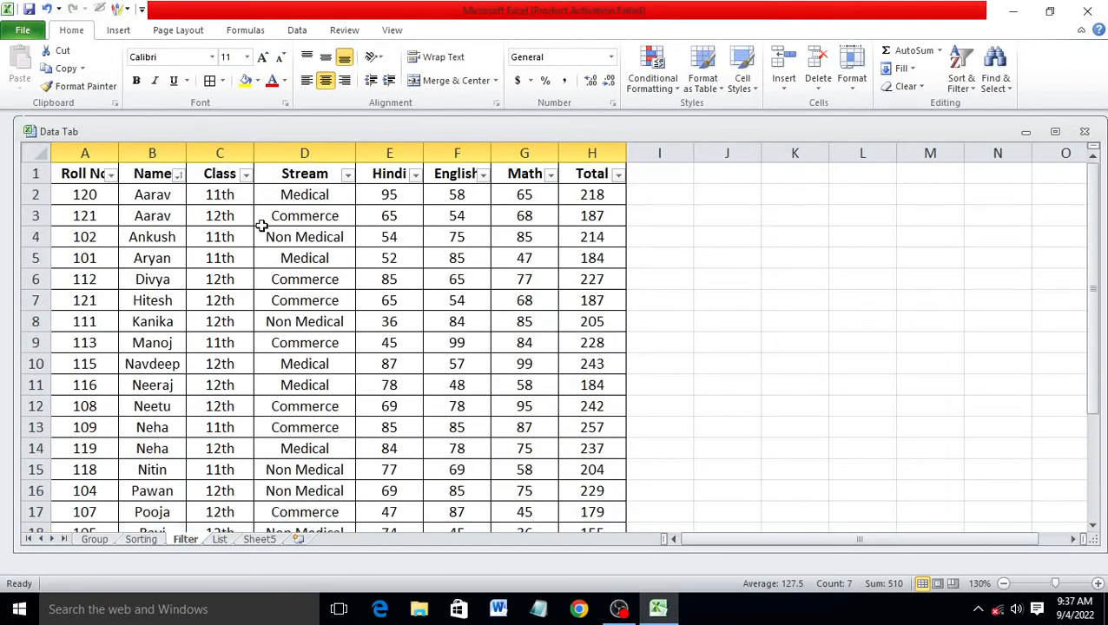
pyautogui.scroll(-4, 192, 299)
pyautogui.click(108, 407)
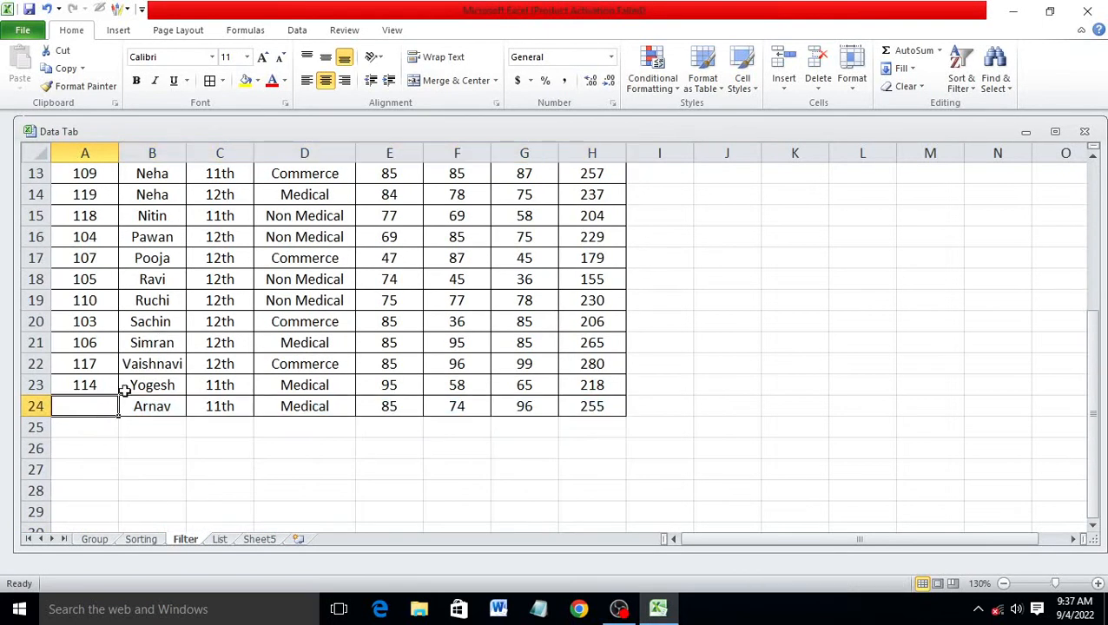
pyautogui.scroll(4, 214, 322)
pyautogui.scroll(-6, 214, 321)
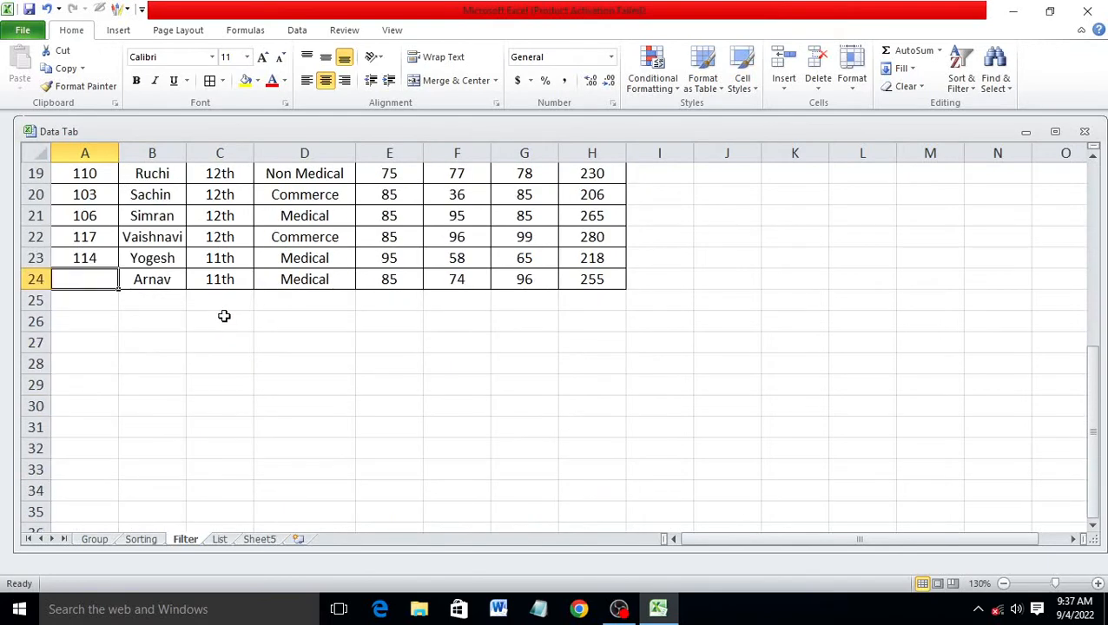
pyautogui.write('122')
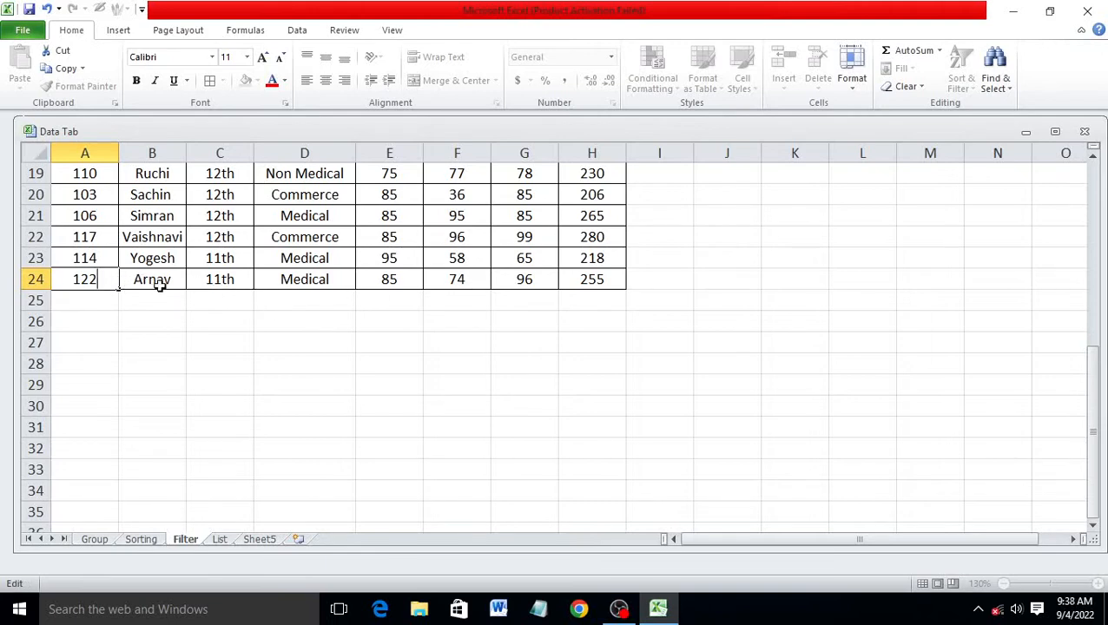
# Step: Reapply the table's filter and sort so the new record is included, and check its place in the name order
pyautogui.scroll(5, 156, 284)
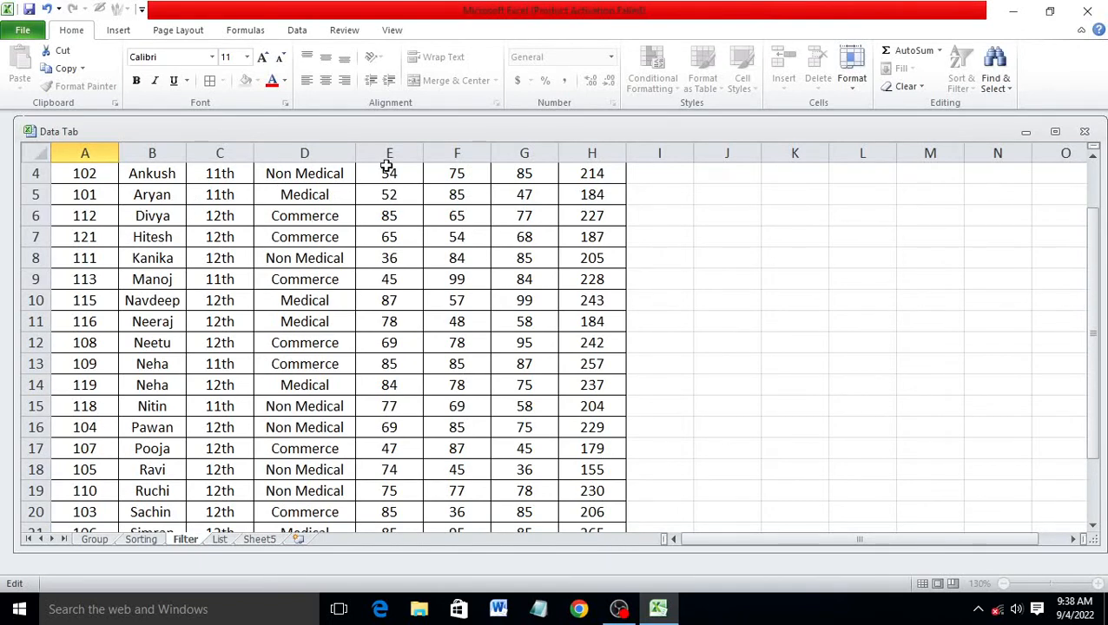
pyautogui.click(297, 31)
pyautogui.click(407, 256)
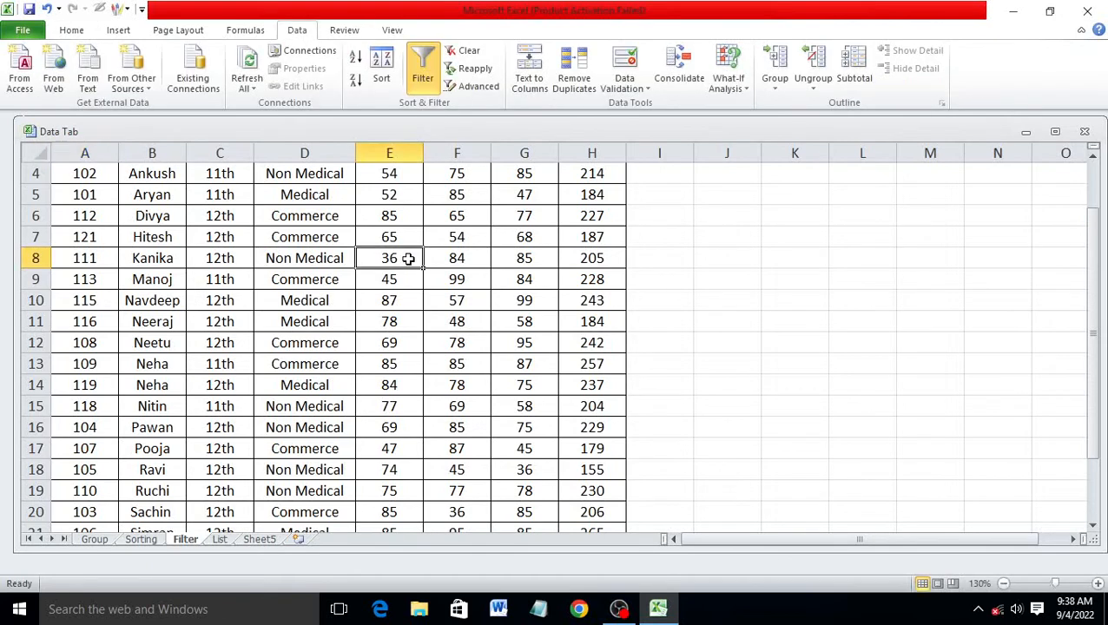
pyautogui.click(482, 76)
pyautogui.scroll(-3, 190, 513)
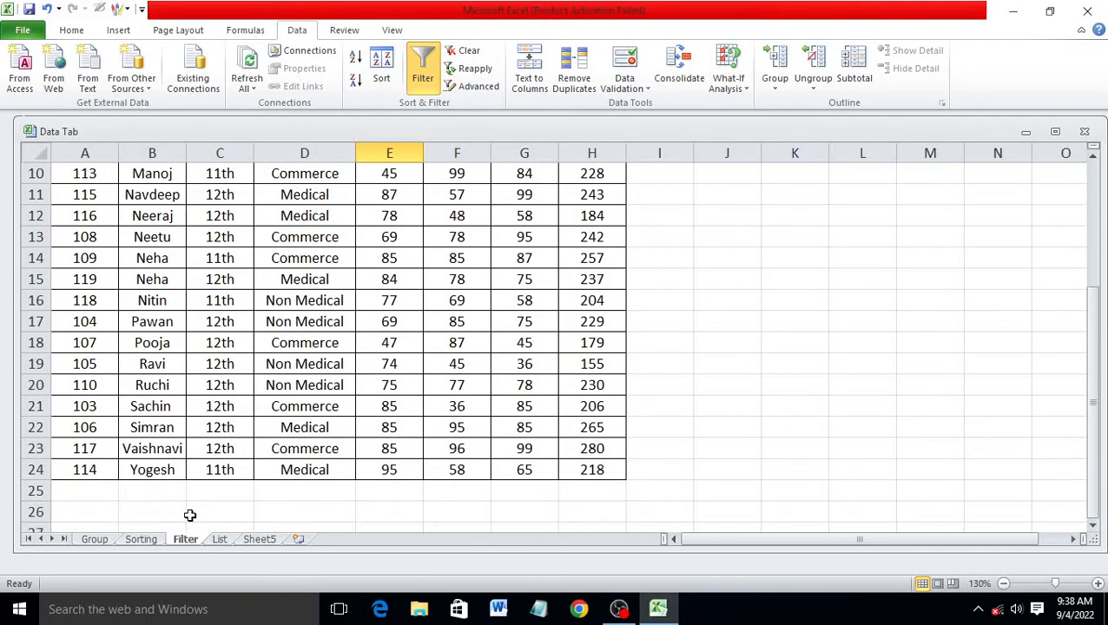
pyautogui.scroll(4, 260, 365)
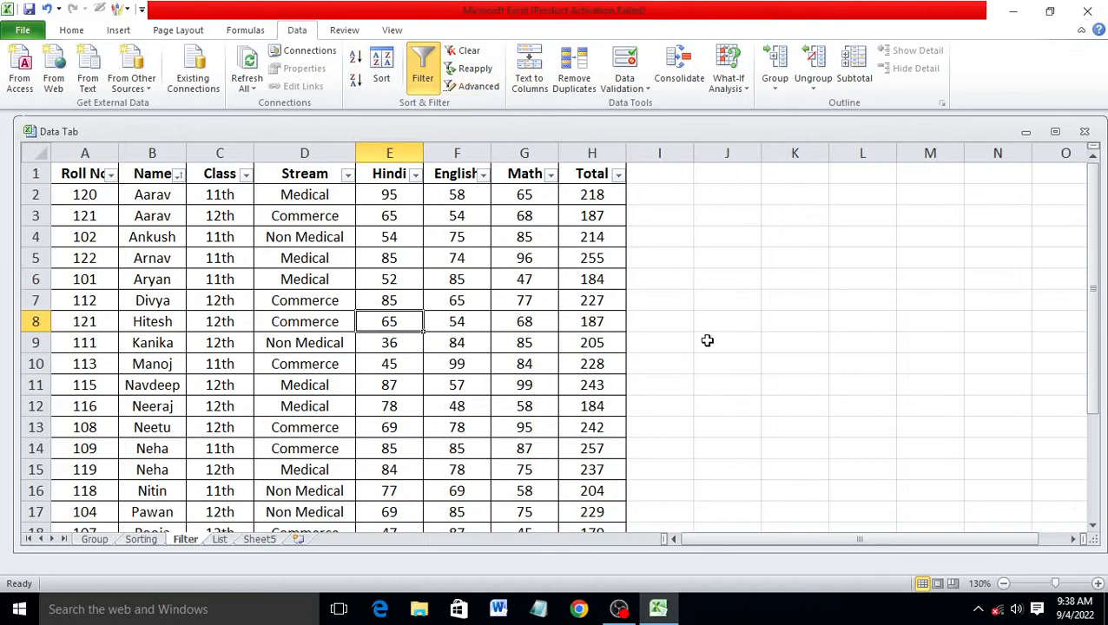
# Step: Copy the headings Name through Total from B1:H1 and paste them starting at J6 as a criteria header row
pyautogui.moveTo(773, 539); pyautogui.dragTo(846, 549)
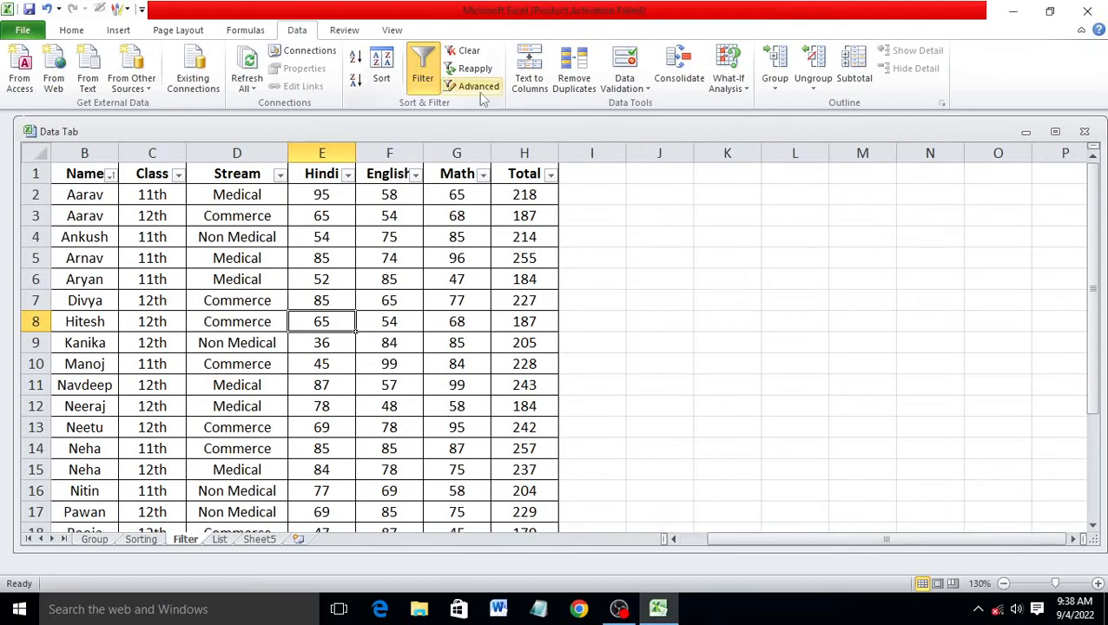
pyautogui.scroll(-1, 388, 287)
pyautogui.scroll(1, 417, 295)
pyautogui.moveTo(87, 174); pyautogui.dragTo(513, 170)
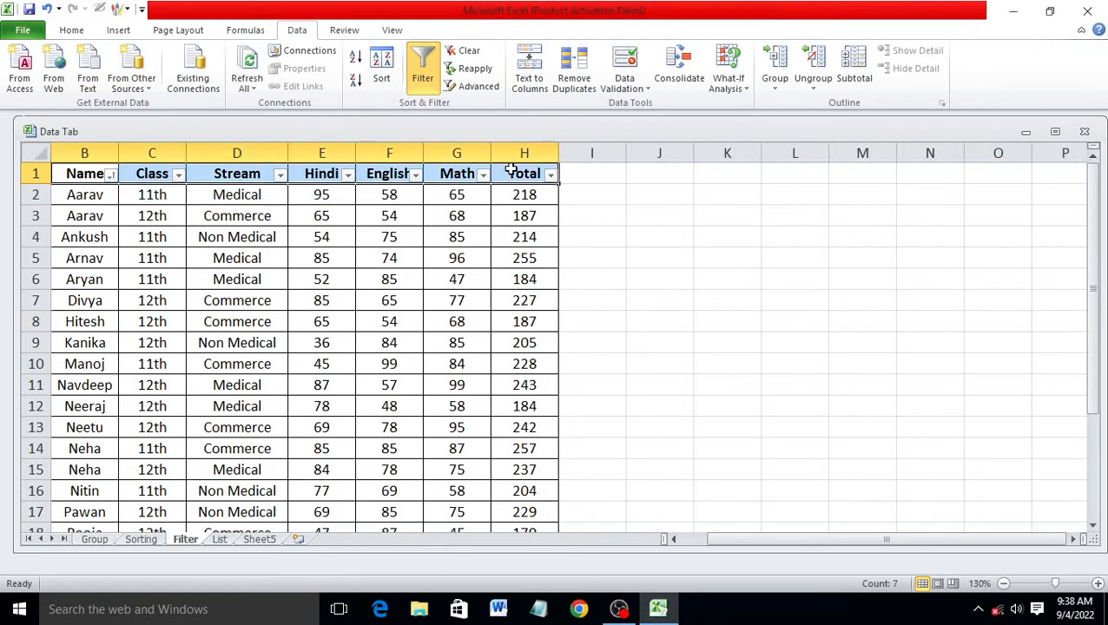
pyautogui.rightClick(521, 175)
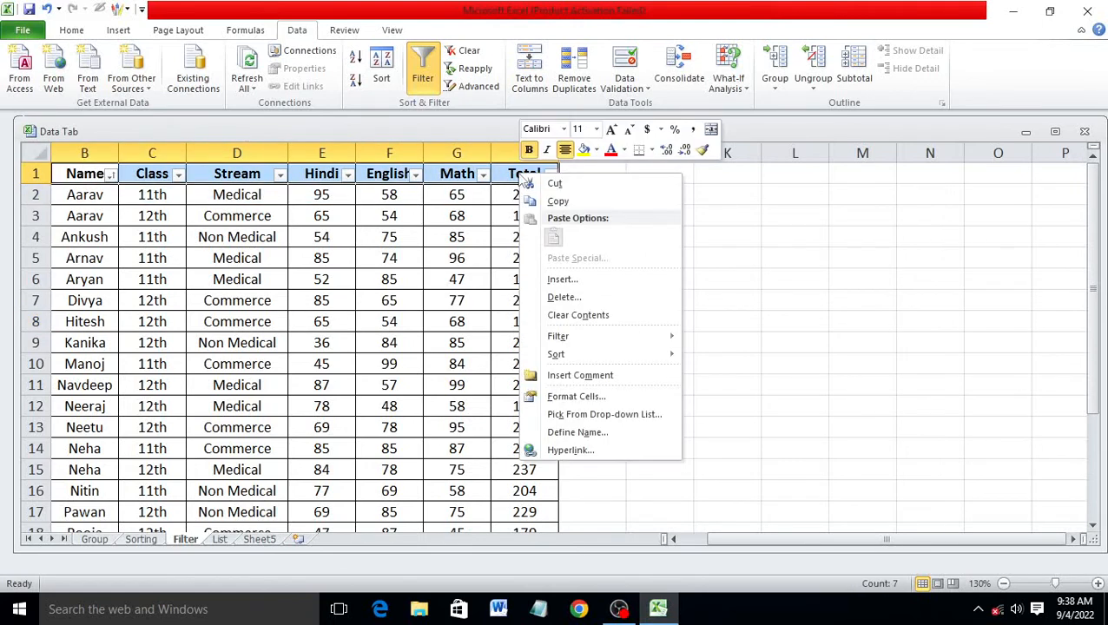
pyautogui.click(583, 200)
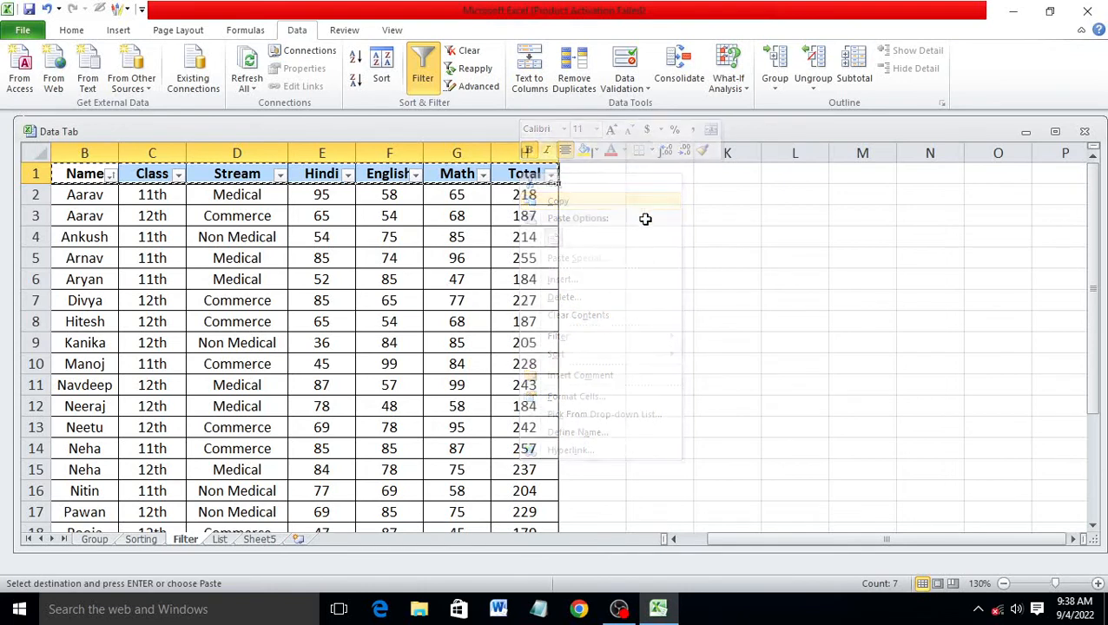
pyautogui.click(703, 240)
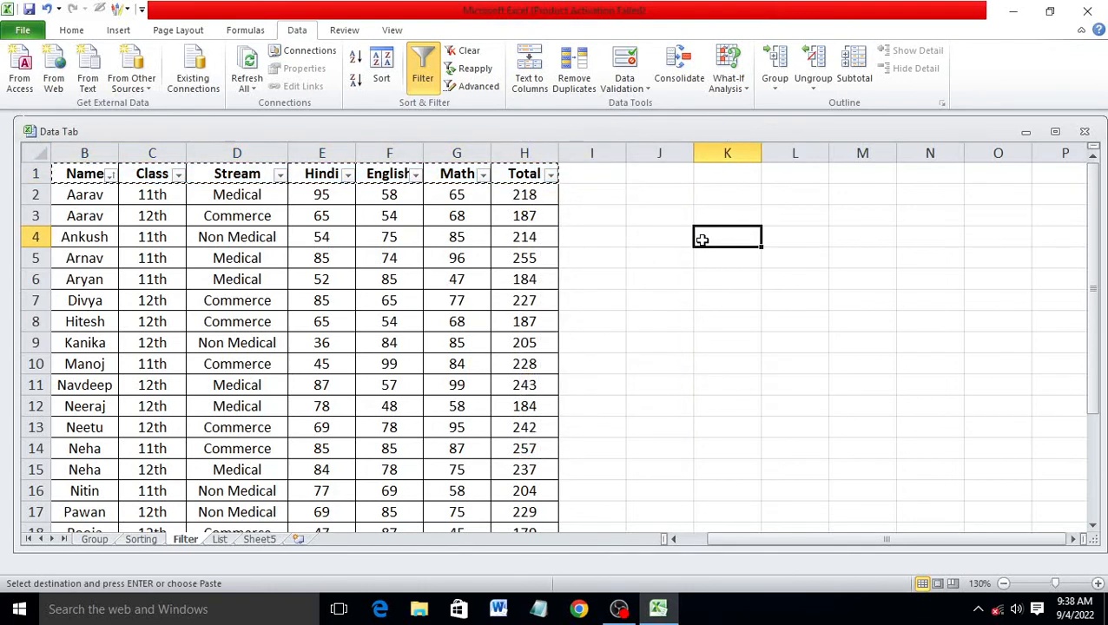
pyautogui.click(667, 284)
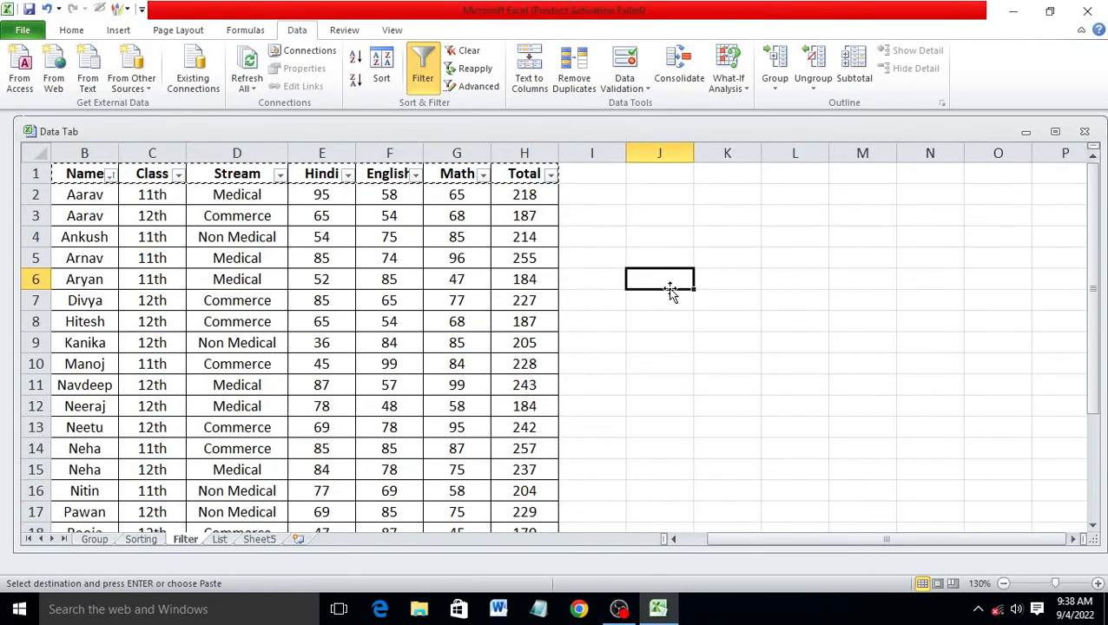
pyautogui.hotkey('ctrl', 'v')
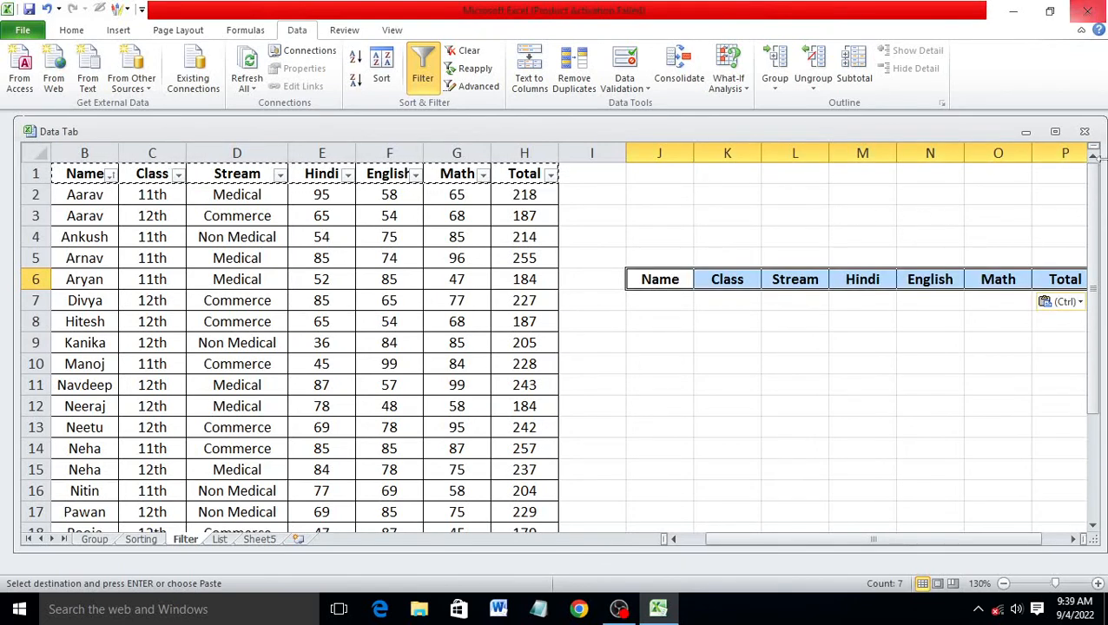
# Step: Enter the criterion >200 under the copied Total heading in P7
pyautogui.click(739, 304)
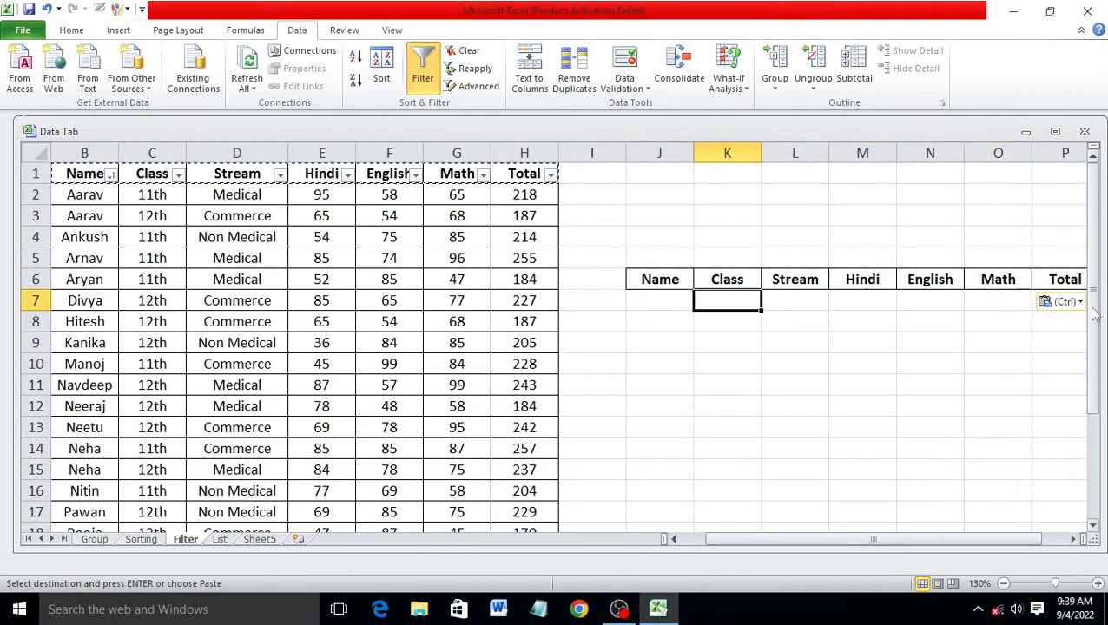
pyautogui.click(1027, 337)
pyautogui.doubleClick(1027, 341)
pyautogui.click(1067, 299)
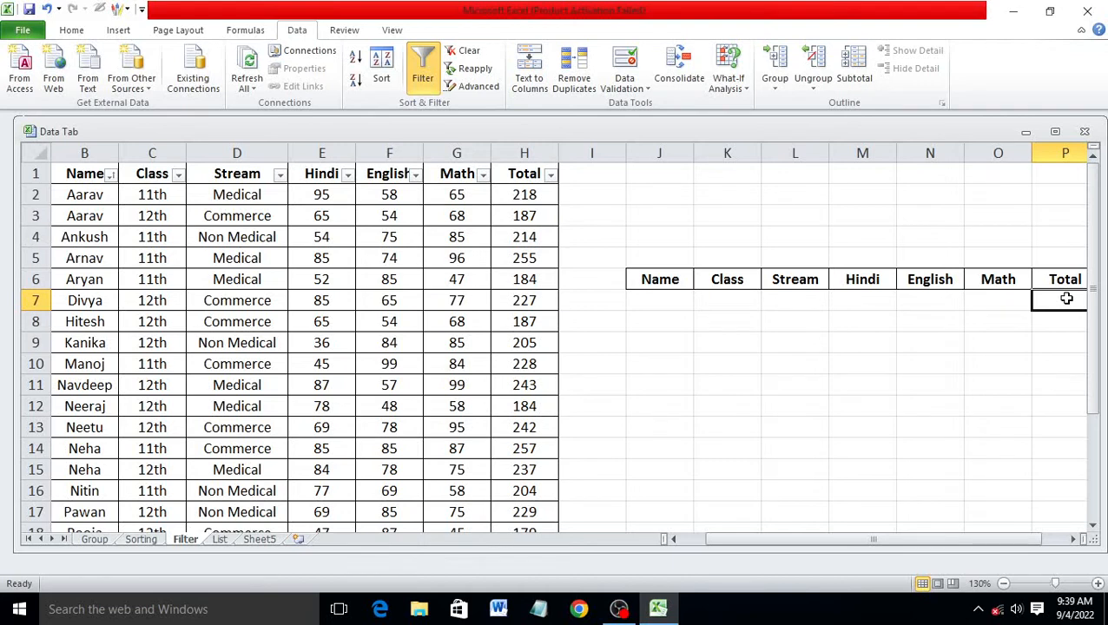
pyautogui.write('>2')
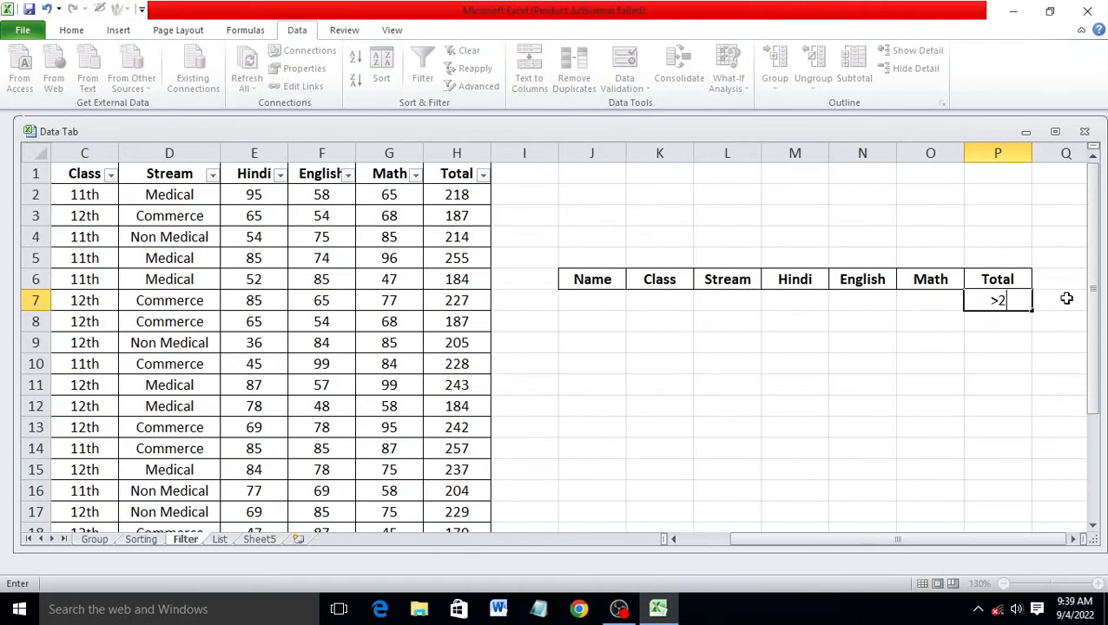
pyautogui.write('00')
pyautogui.click(957, 342)
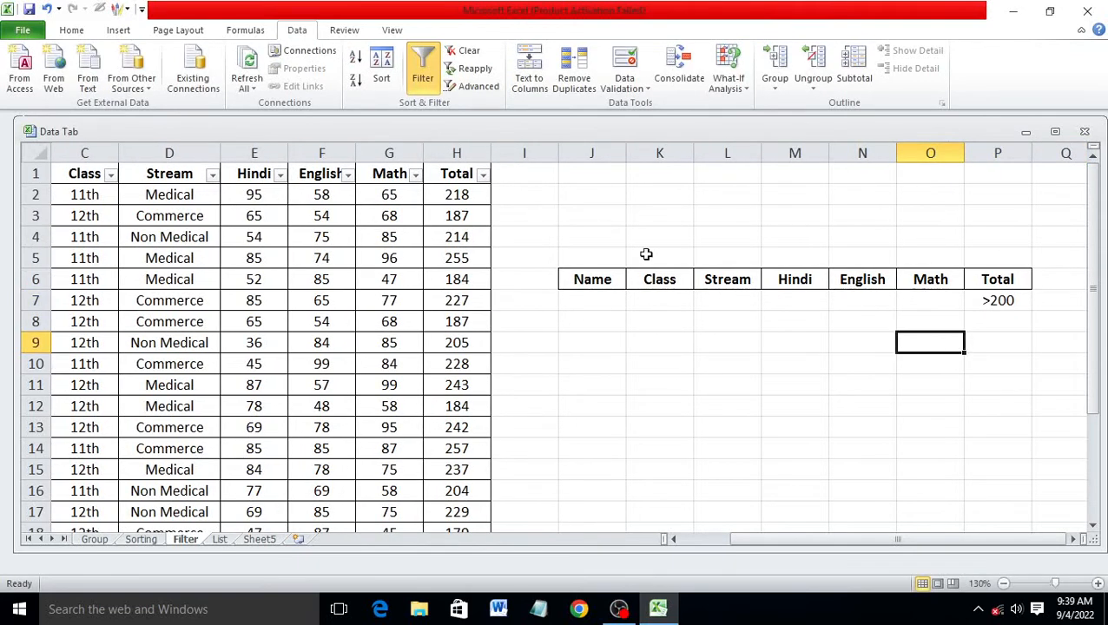
# Step: Start an Advanced Filter and set its list range to the whole marks table, A1:H24
pyautogui.click(476, 86)
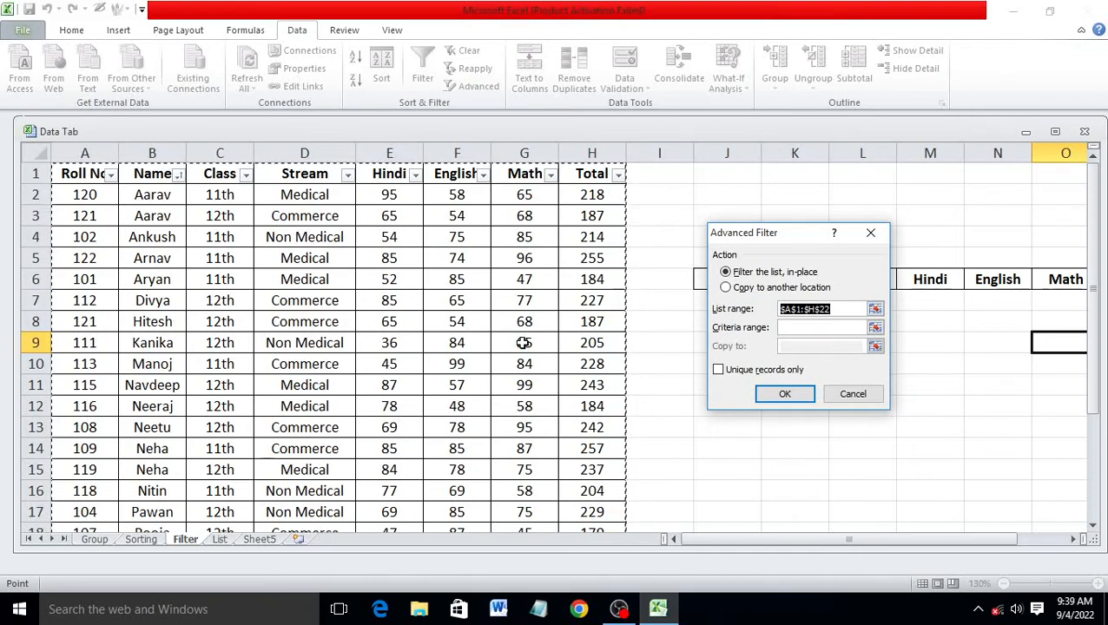
pyautogui.scroll(-3, 521, 344)
pyautogui.scroll(3, 517, 347)
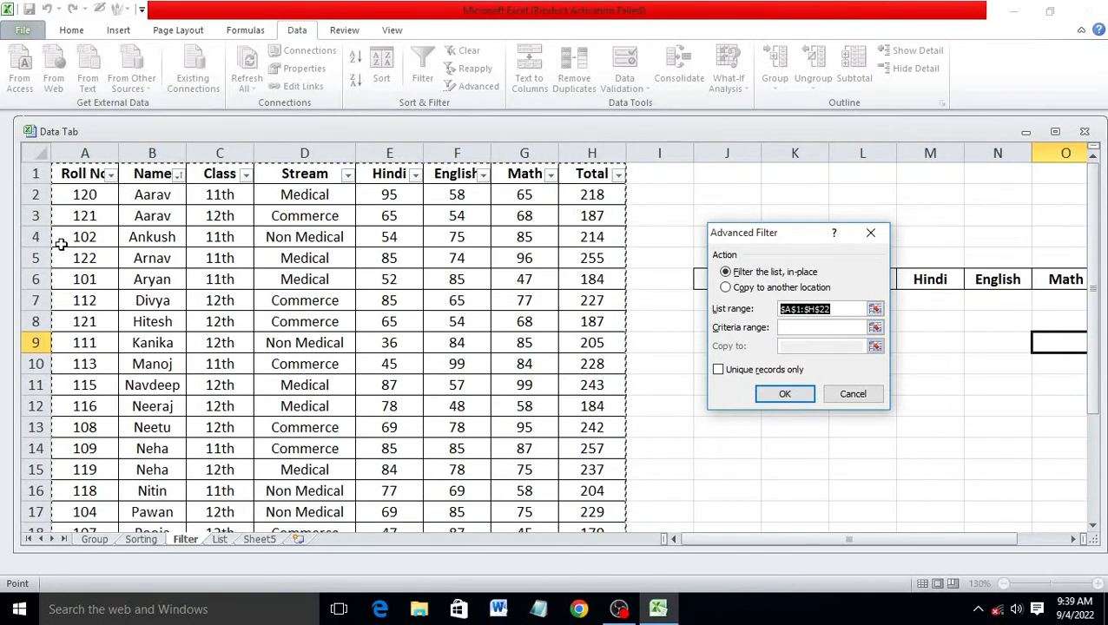
pyautogui.moveTo(81, 173); pyautogui.dragTo(591, 491)
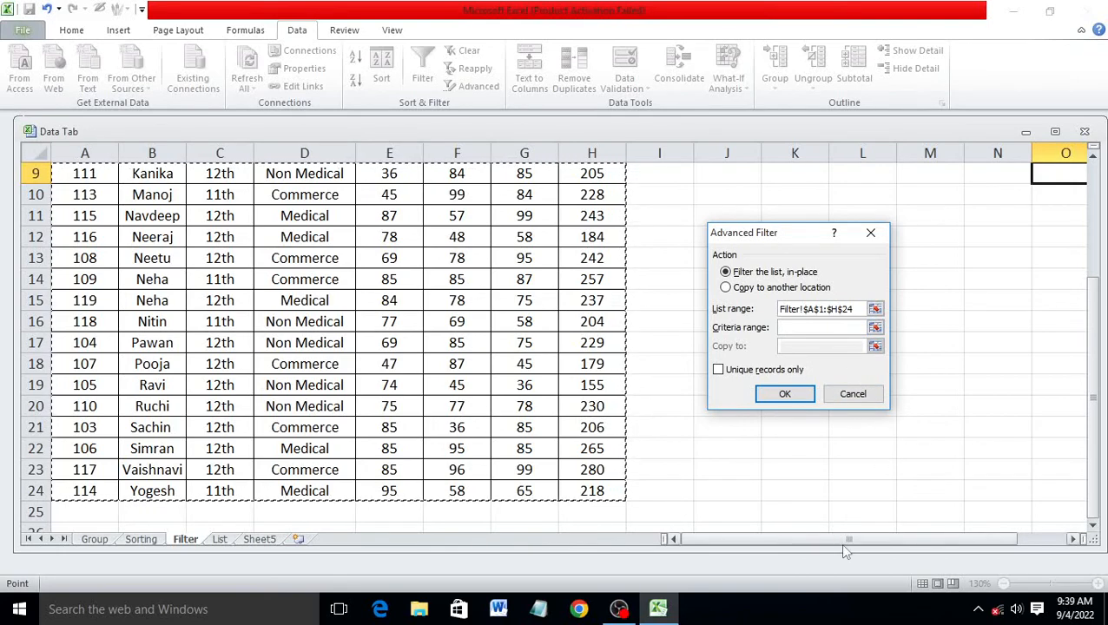
# Step: Set the Advanced Filter's criteria range to the copied headings and the condition row, J6:P7
pyautogui.click(796, 329)
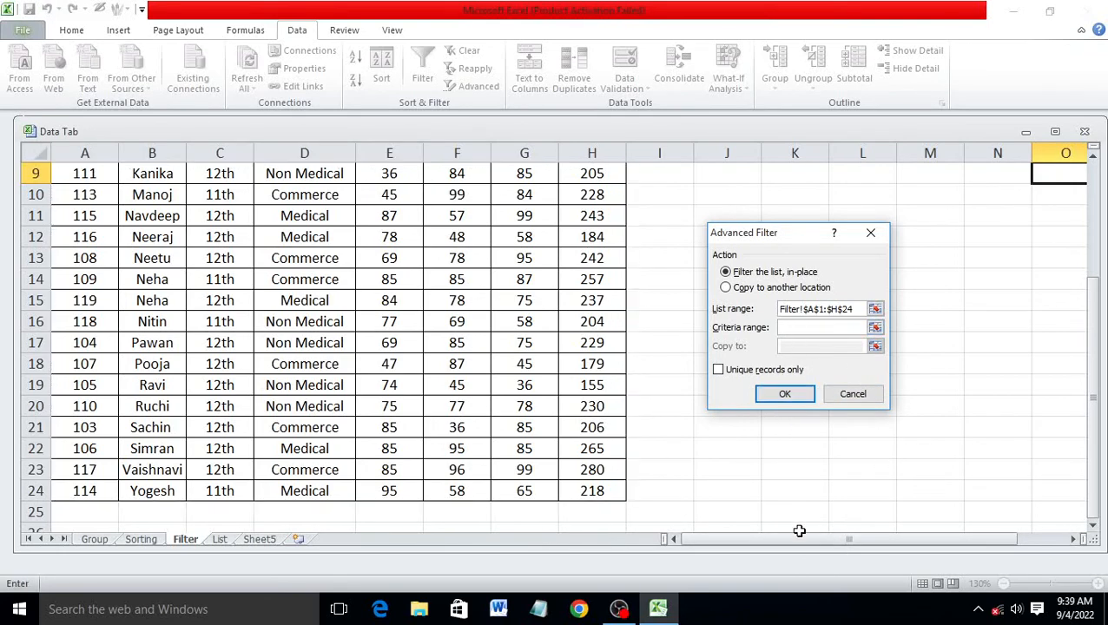
pyautogui.moveTo(810, 540); pyautogui.dragTo(966, 539)
pyautogui.scroll(3, 751, 334)
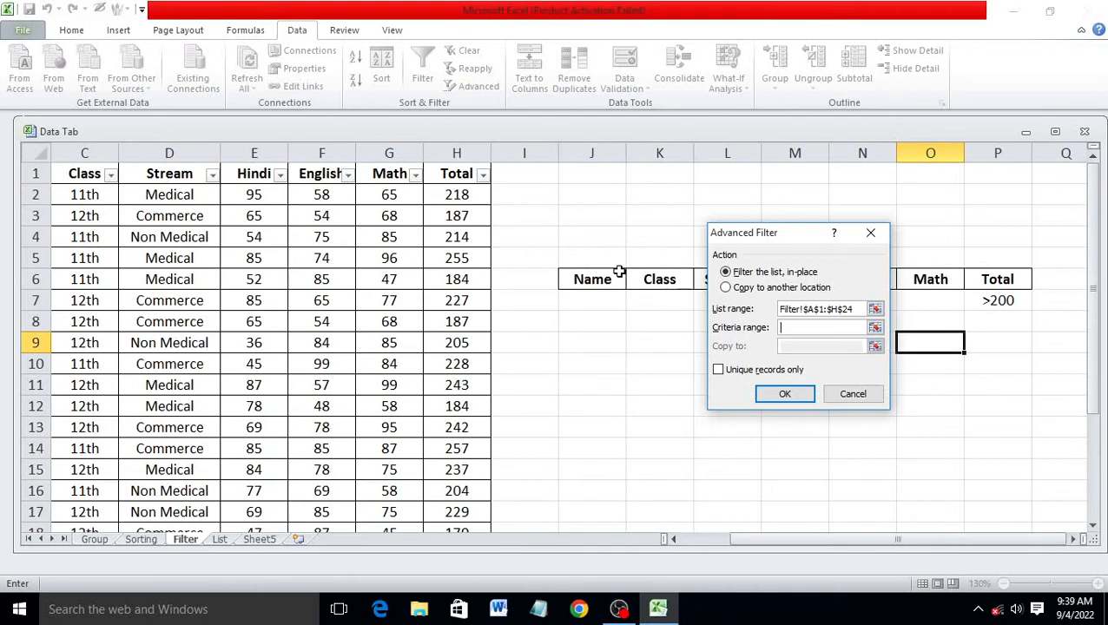
pyautogui.scroll(-3, 620, 272)
pyautogui.scroll(1, 643, 204)
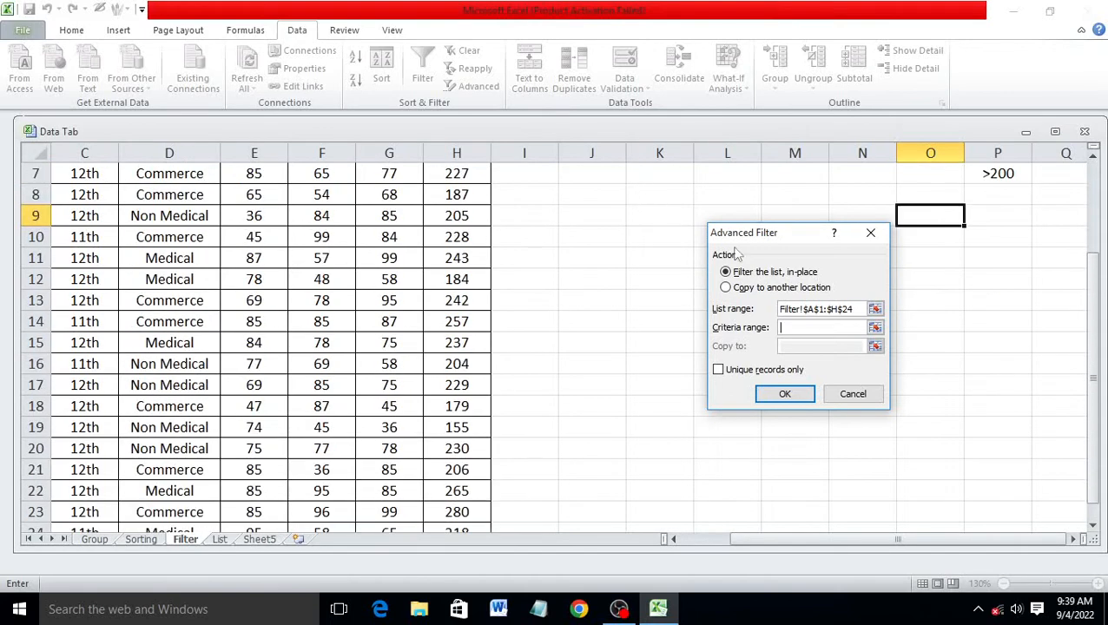
pyautogui.moveTo(791, 240); pyautogui.dragTo(660, 355)
pyautogui.scroll(2, 802, 329)
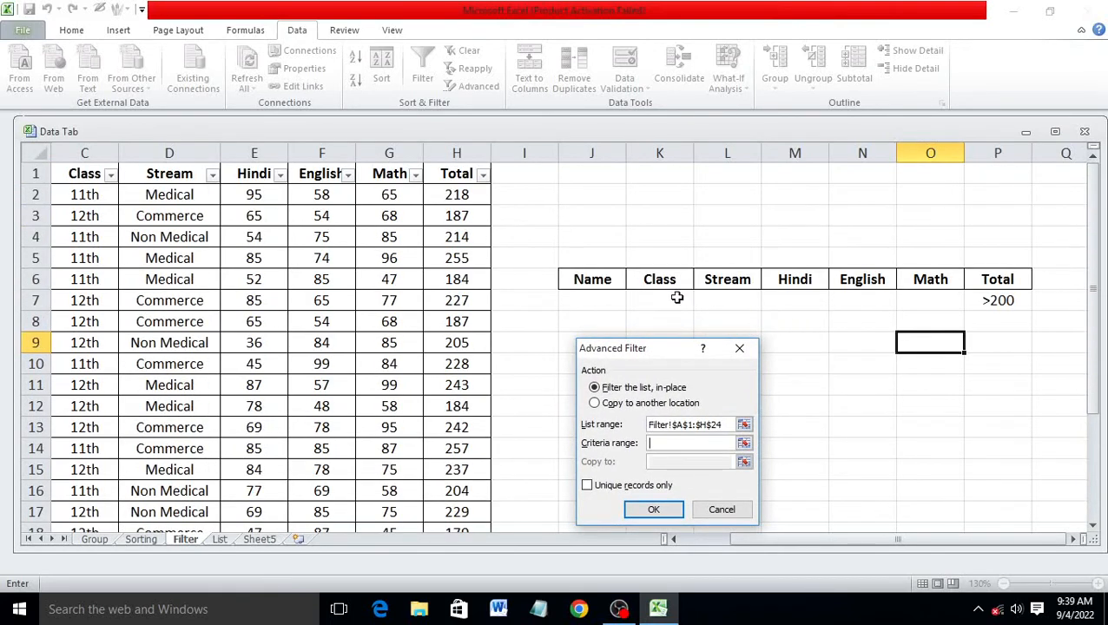
pyautogui.moveTo(601, 279); pyautogui.dragTo(999, 301)
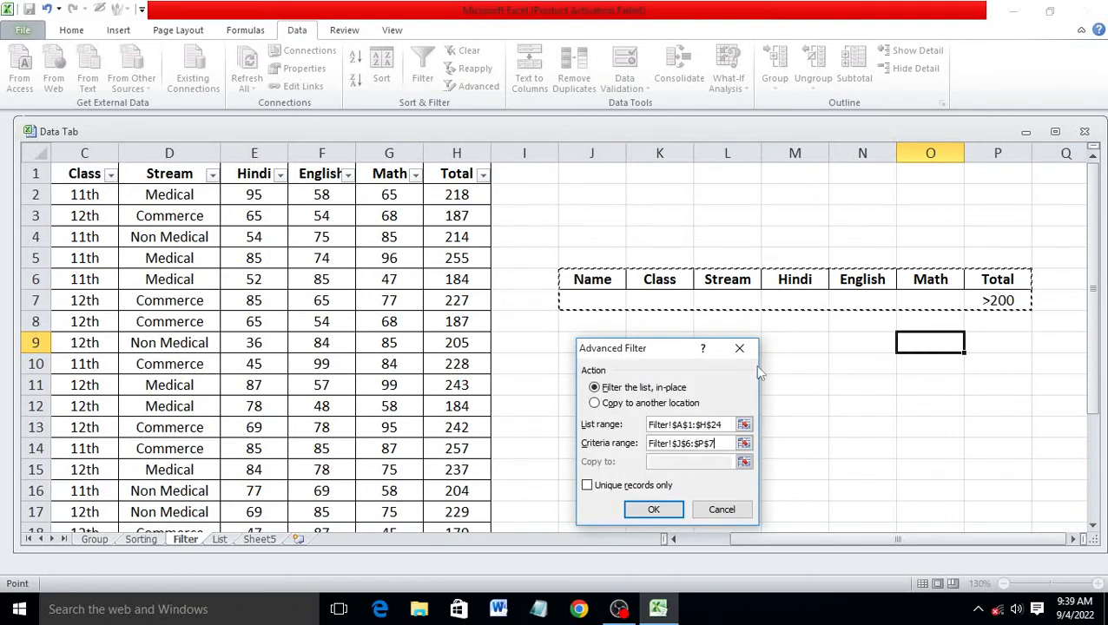
# Step: Choose to copy the filtered records to another location starting at J12, and run the Advanced Filter
pyautogui.click(594, 405)
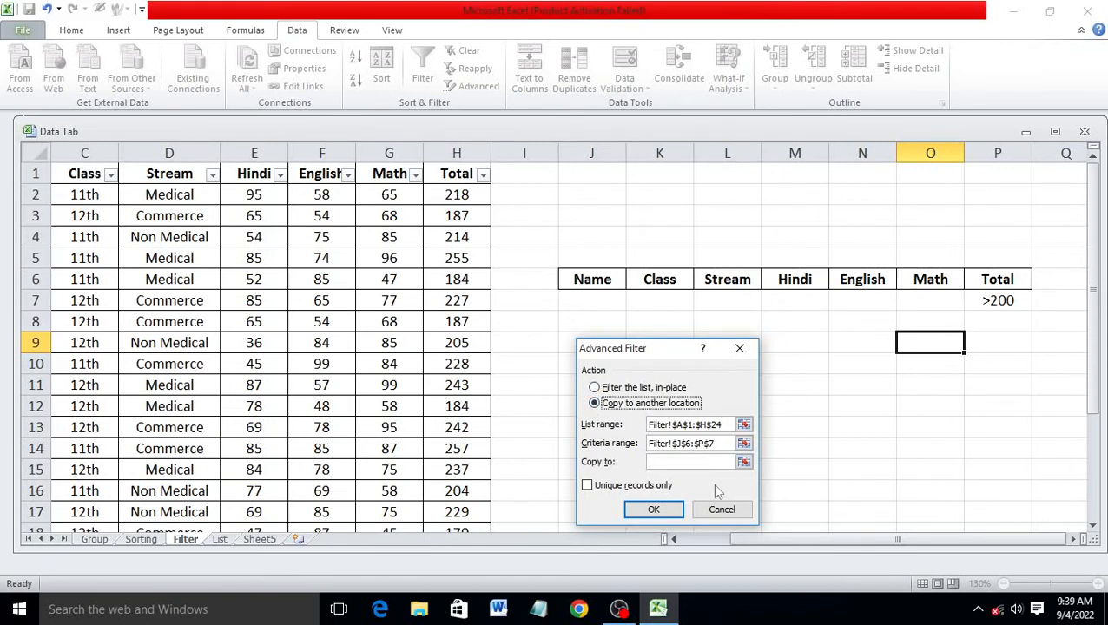
pyautogui.click(695, 462)
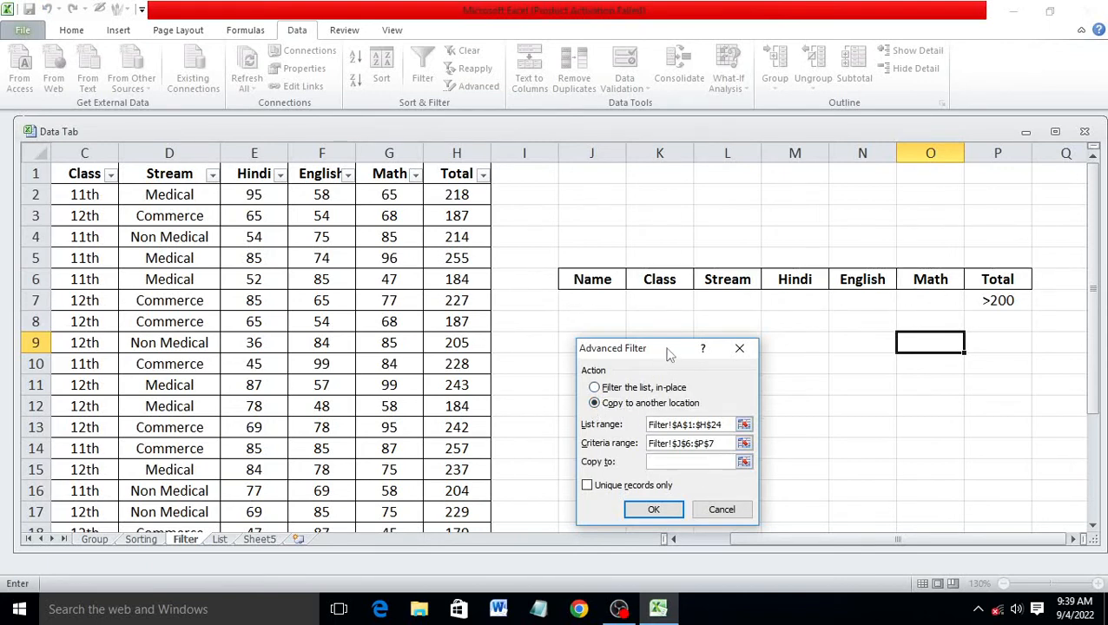
pyautogui.moveTo(665, 353); pyautogui.dragTo(447, 192)
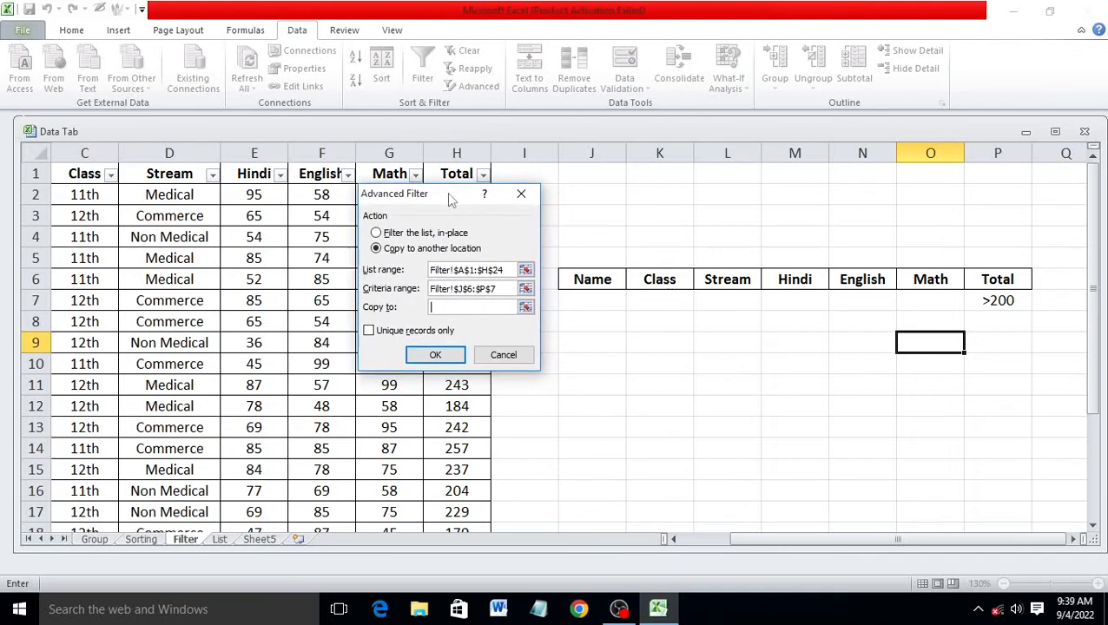
pyautogui.click(640, 424)
pyautogui.click(565, 406)
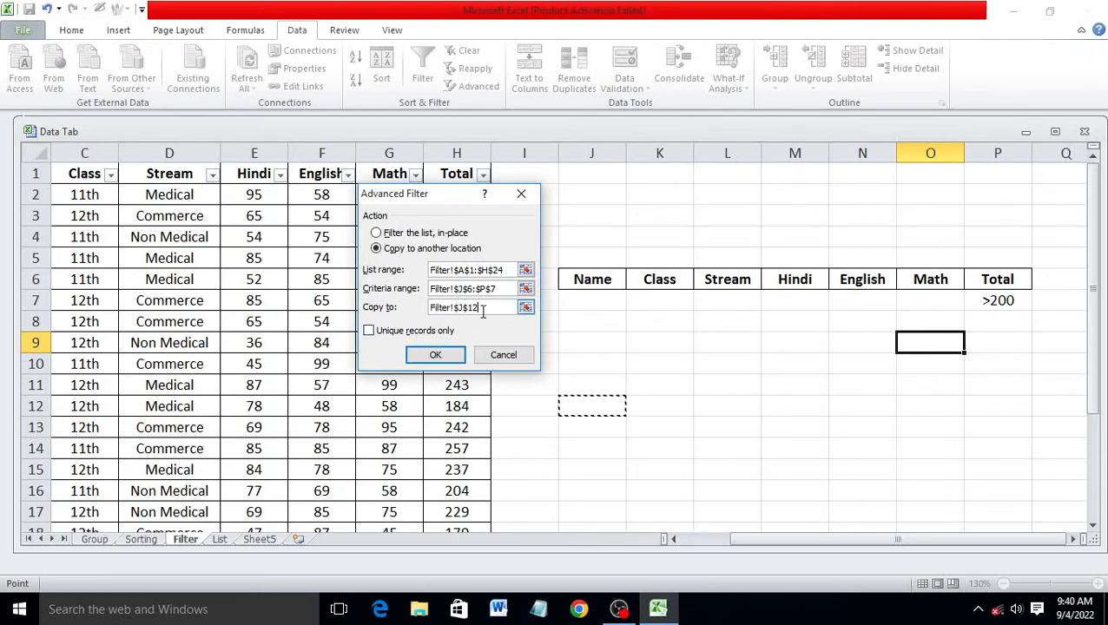
pyautogui.click(436, 355)
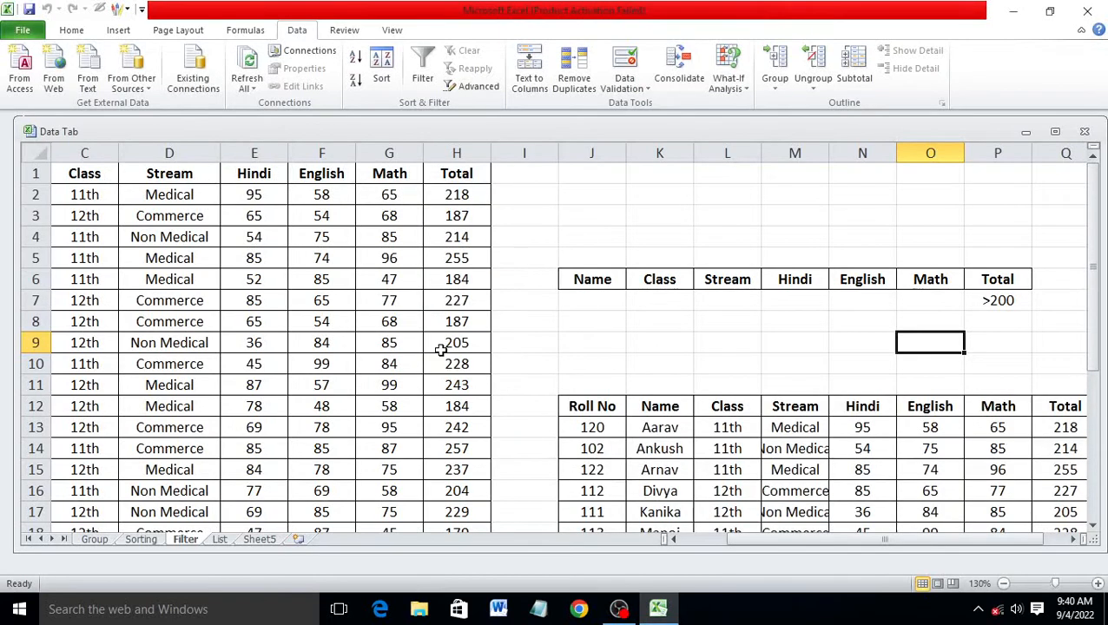
# Step: Review the extracted records and change the criterion under the Total heading in P7 to >250
pyautogui.scroll(-2, 929, 438)
pyautogui.scroll(-1, 833, 526)
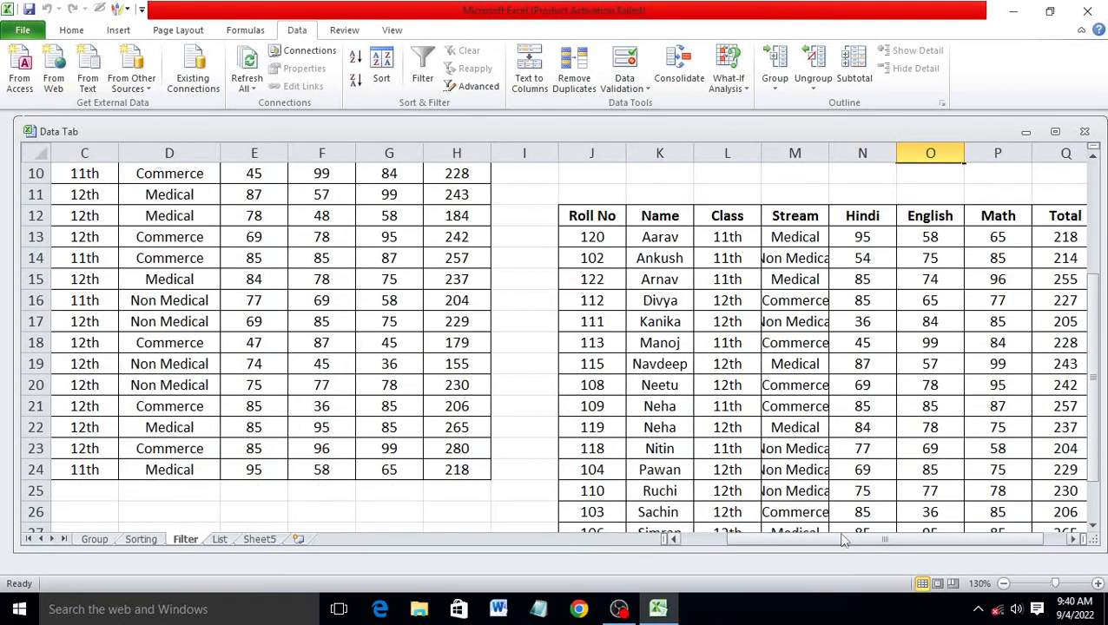
pyautogui.moveTo(847, 540); pyautogui.dragTo(880, 545)
pyautogui.scroll(-2, 928, 458)
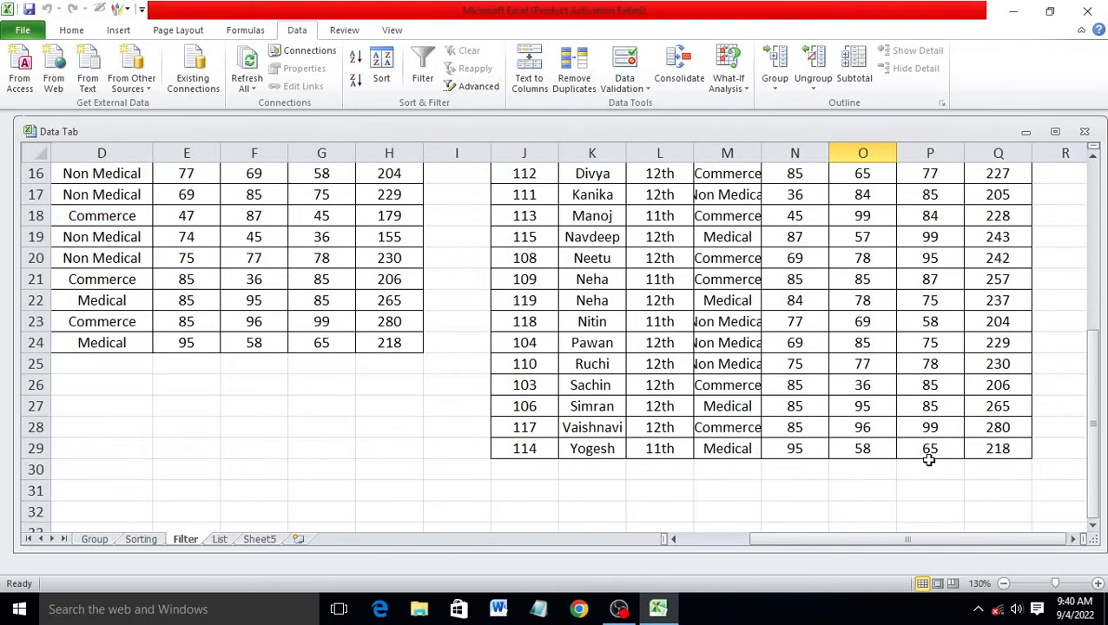
pyautogui.scroll(4, 928, 455)
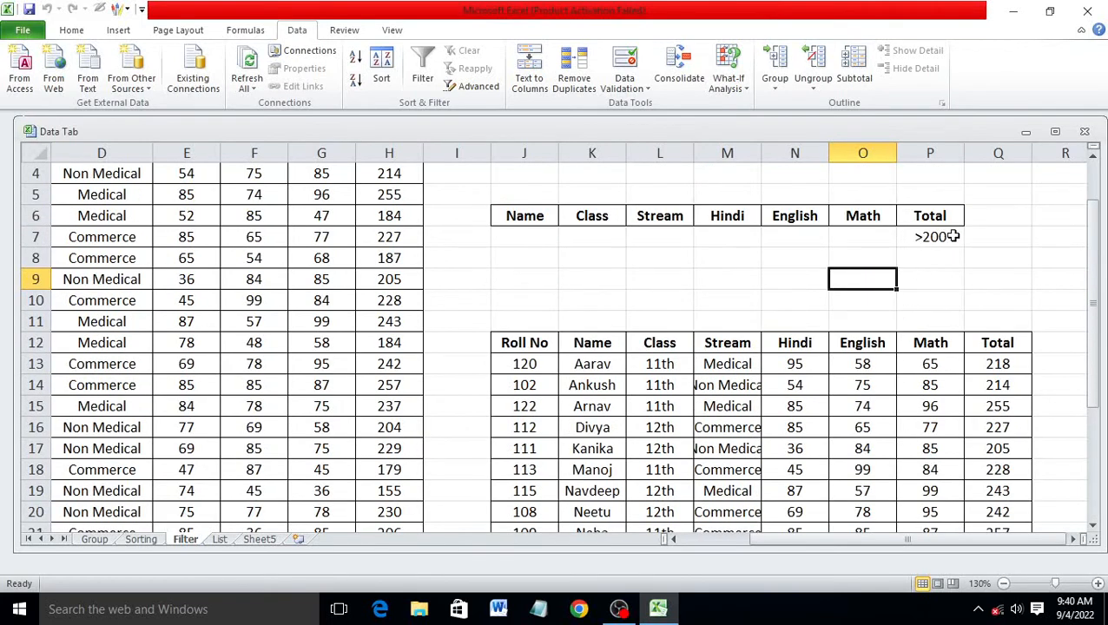
pyautogui.click(924, 237)
pyautogui.doubleClick(955, 237)
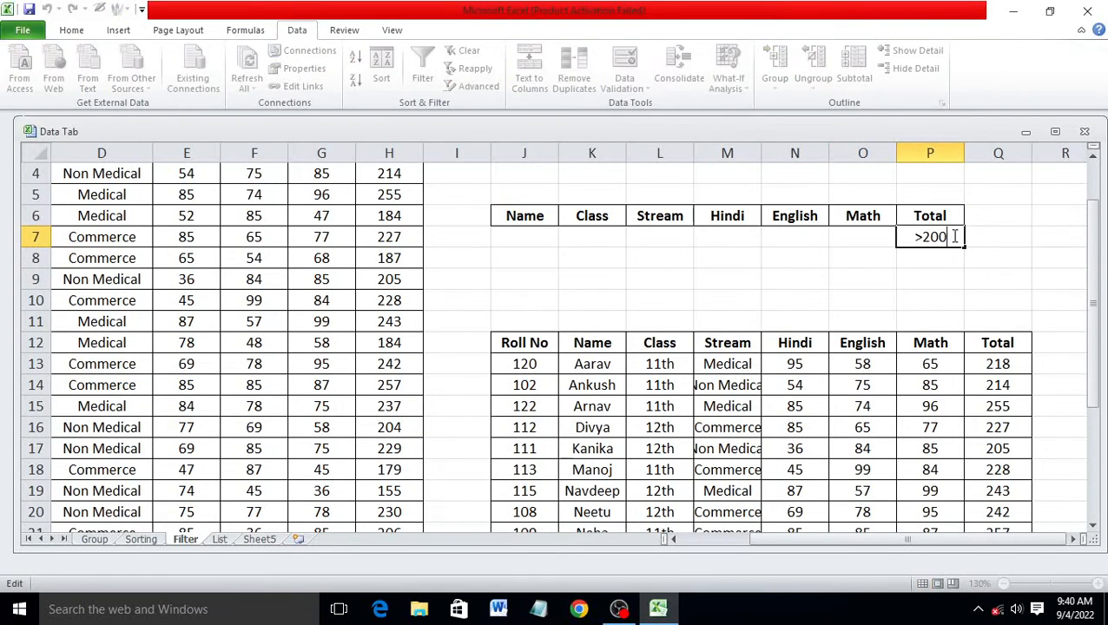
pyautogui.press('BackSpace')
pyautogui.press('BackSpace')
pyautogui.write('50')
pyautogui.click(906, 265)
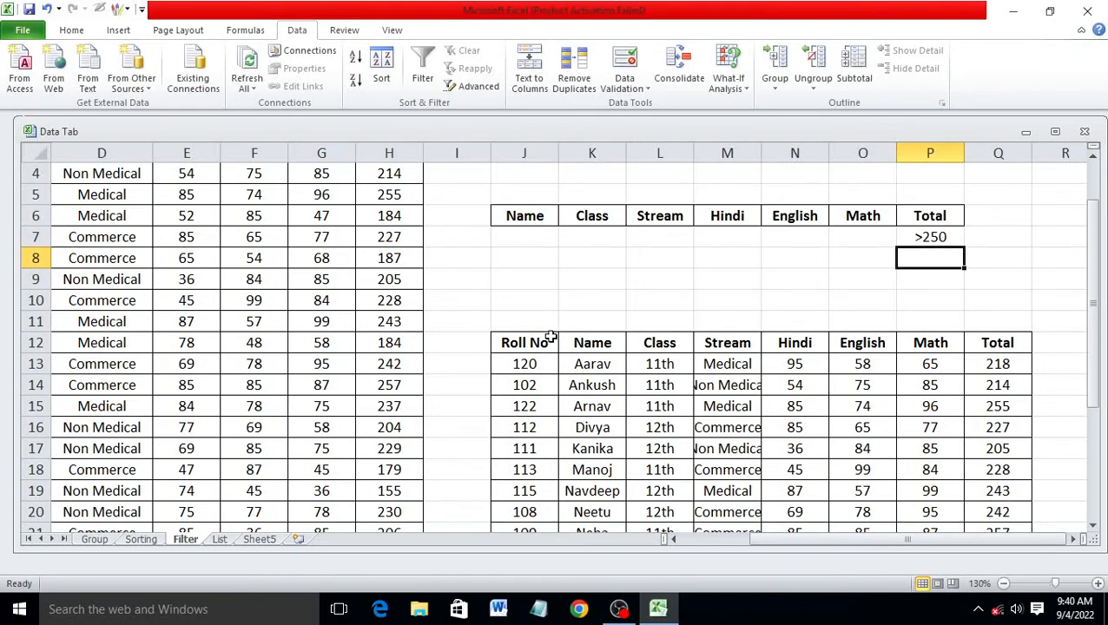
# Step: Clear all contents and formatting from the extracted table in J12:Q29
pyautogui.scroll(-2, 551, 337)
pyautogui.moveTo(534, 218); pyautogui.dragTo(1007, 508)
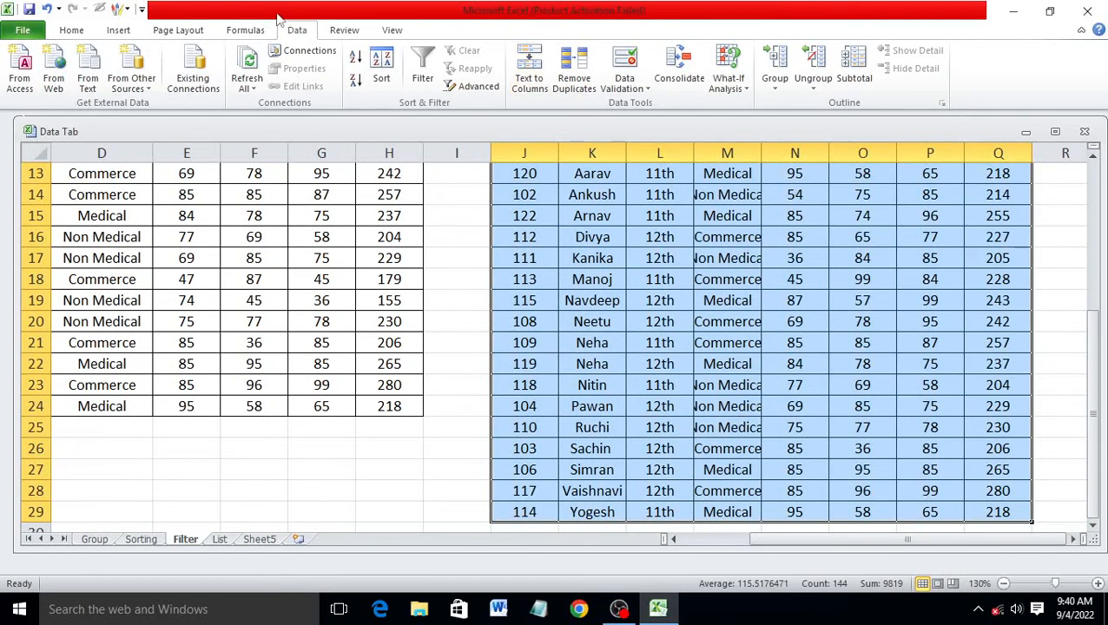
pyautogui.click(71, 30)
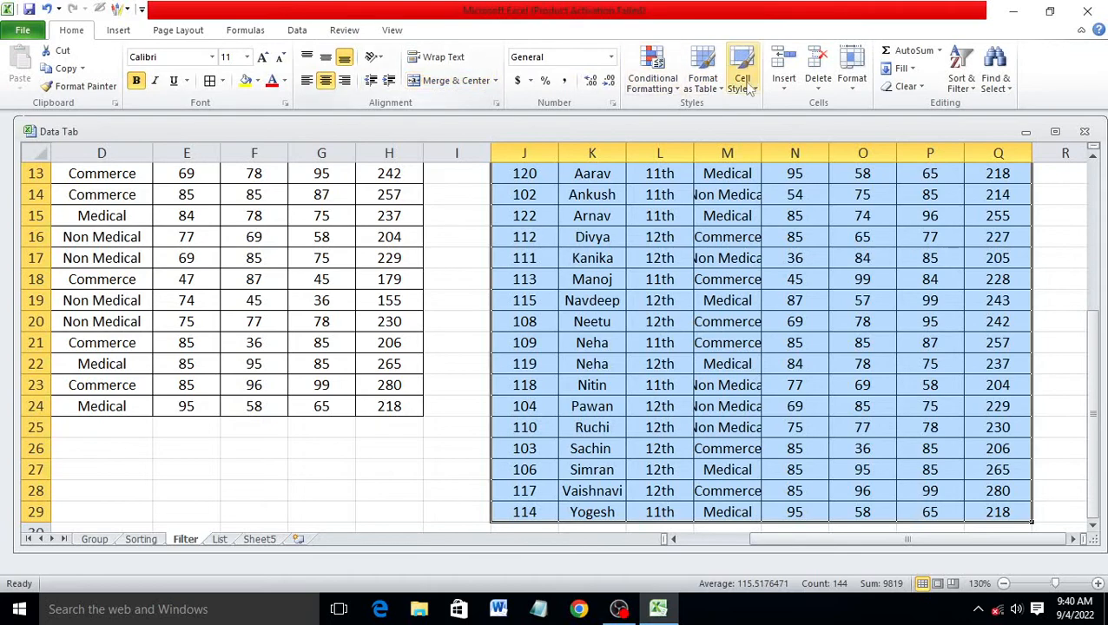
pyautogui.click(784, 82)
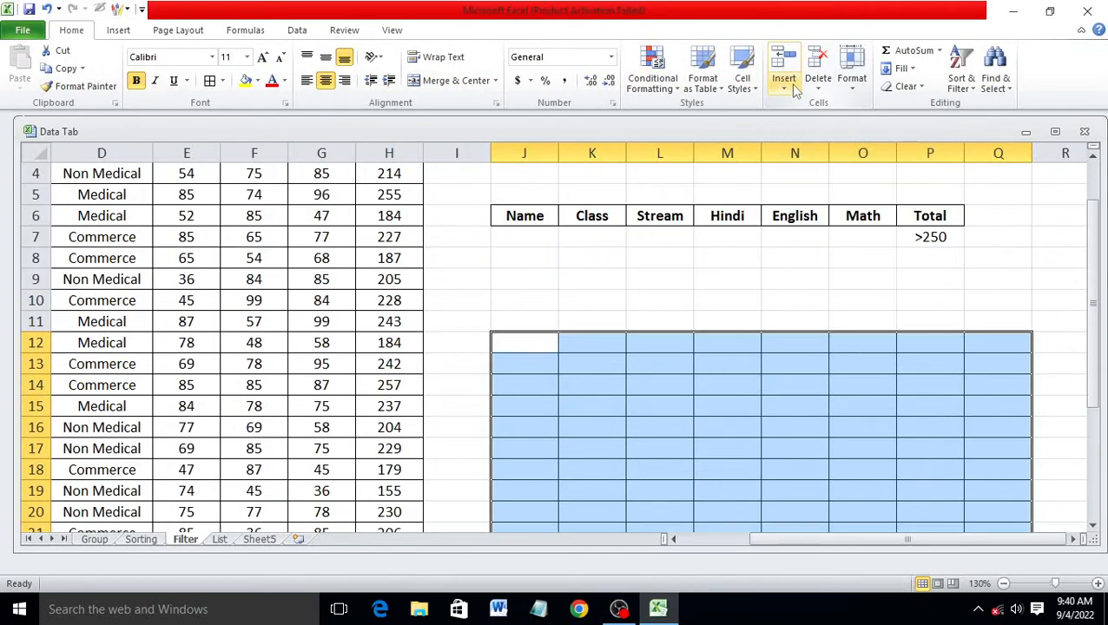
pyautogui.click(908, 87)
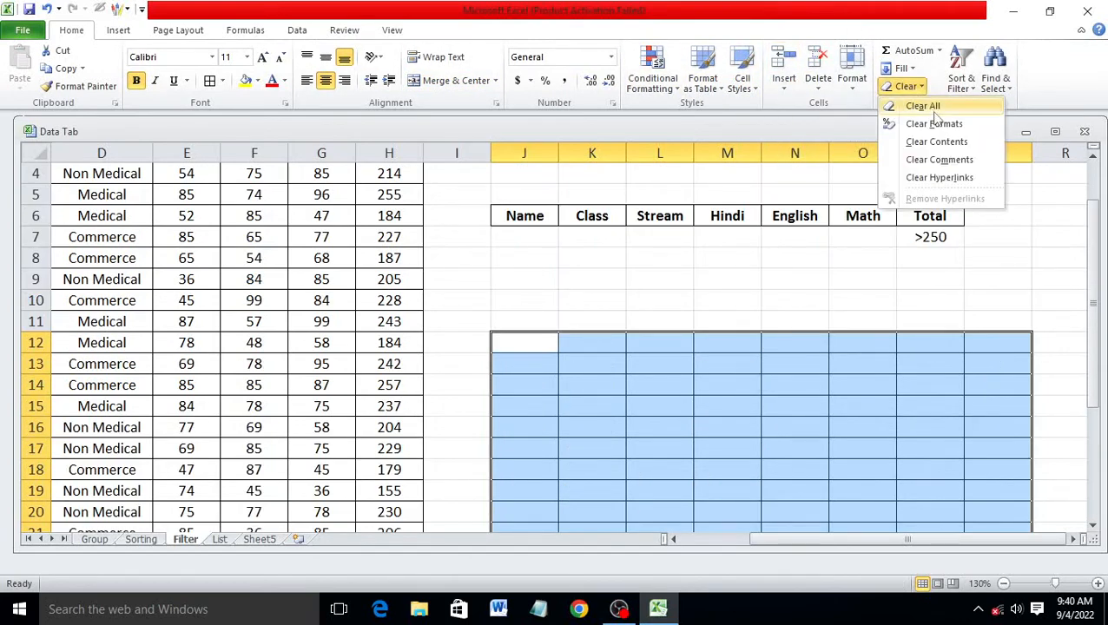
pyautogui.click(937, 108)
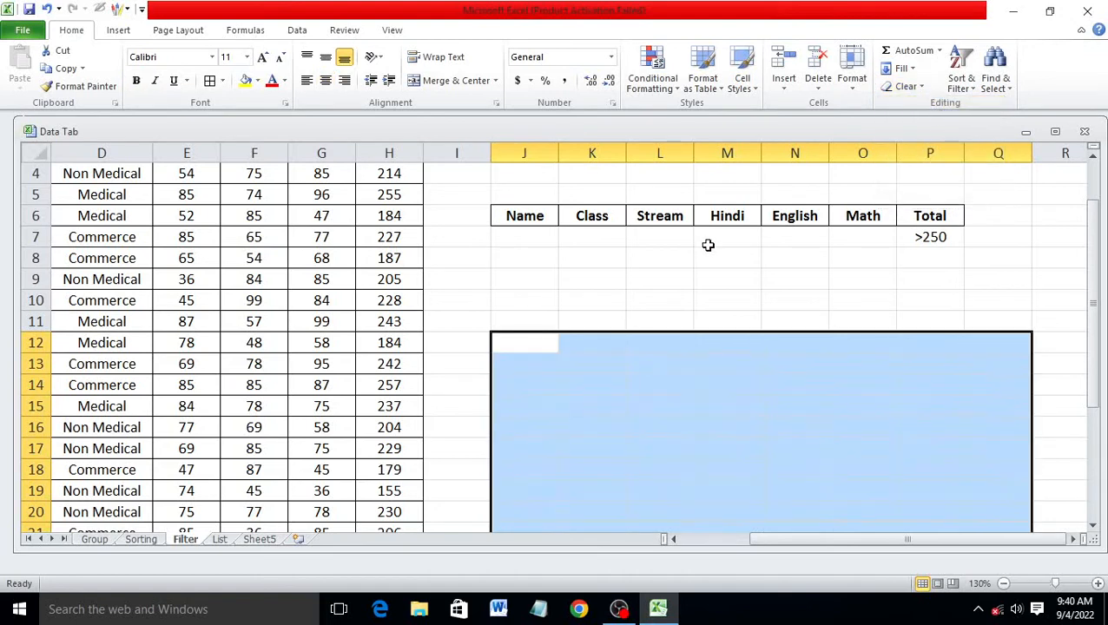
pyautogui.click(711, 298)
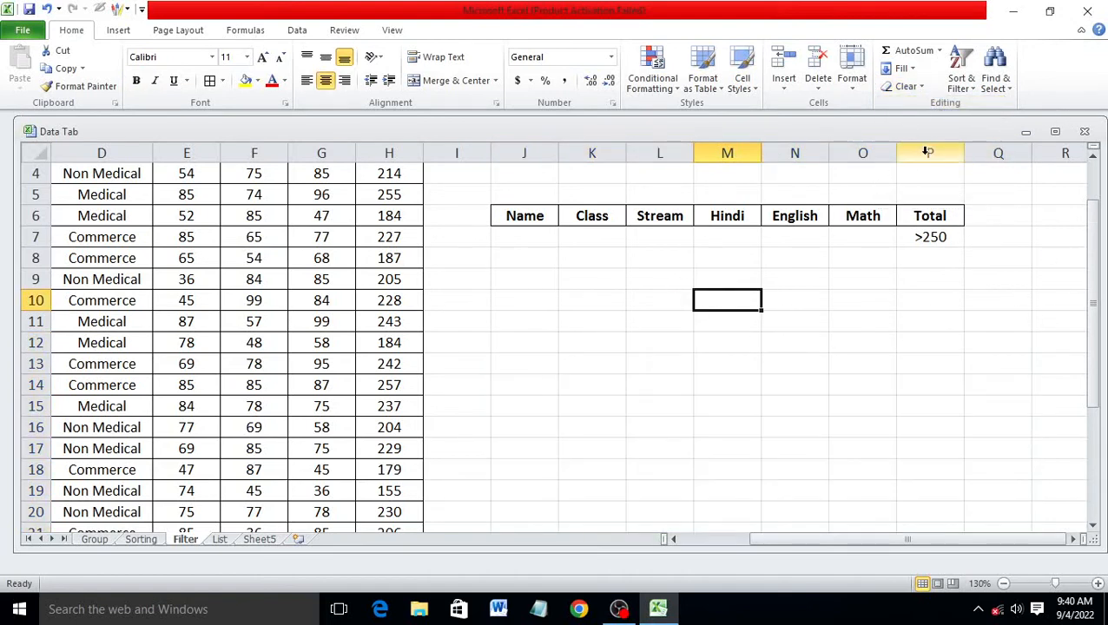
# Step: Start a new Advanced Filter on list range A1:H24 and reselect J6:P7 as its criteria range
pyautogui.scroll(1, 768, 163)
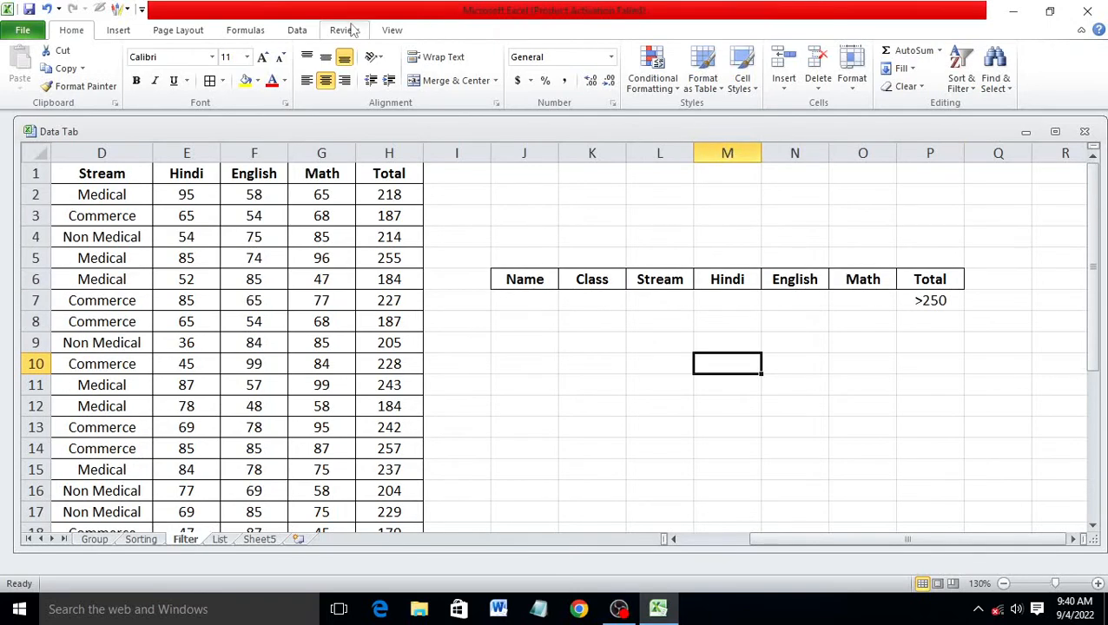
pyautogui.click(298, 30)
pyautogui.click(480, 86)
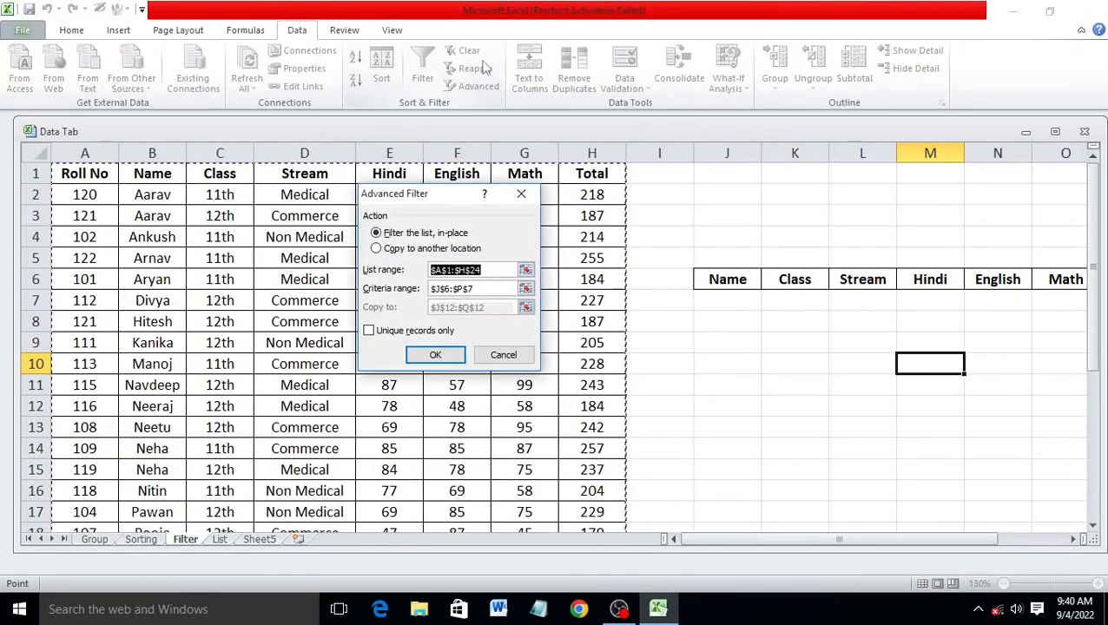
pyautogui.scroll(-4, 445, 277)
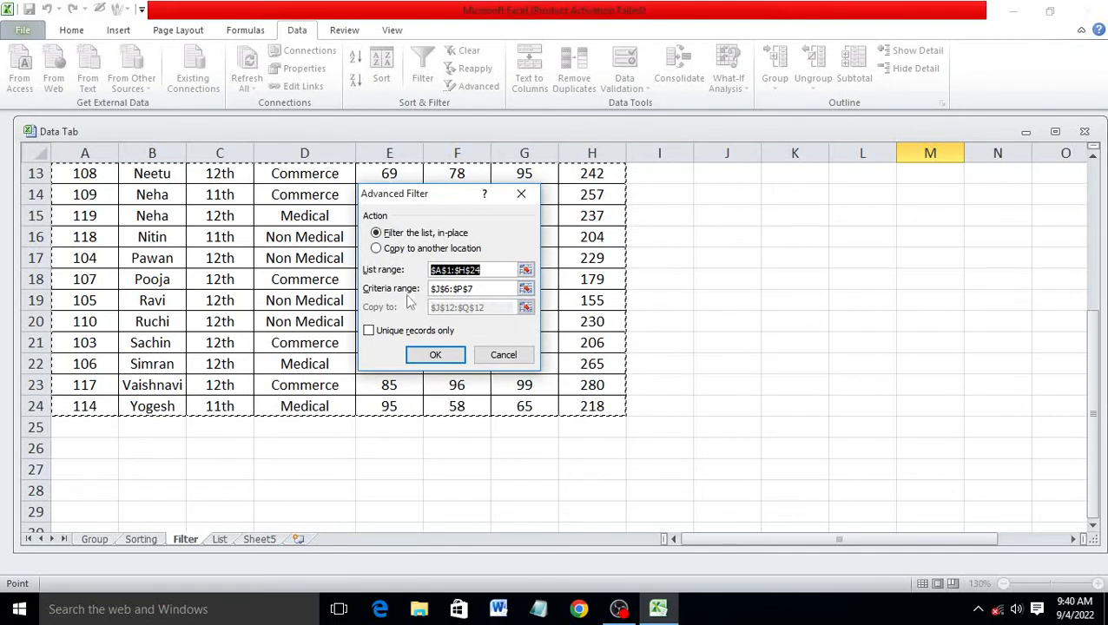
pyautogui.click(498, 289)
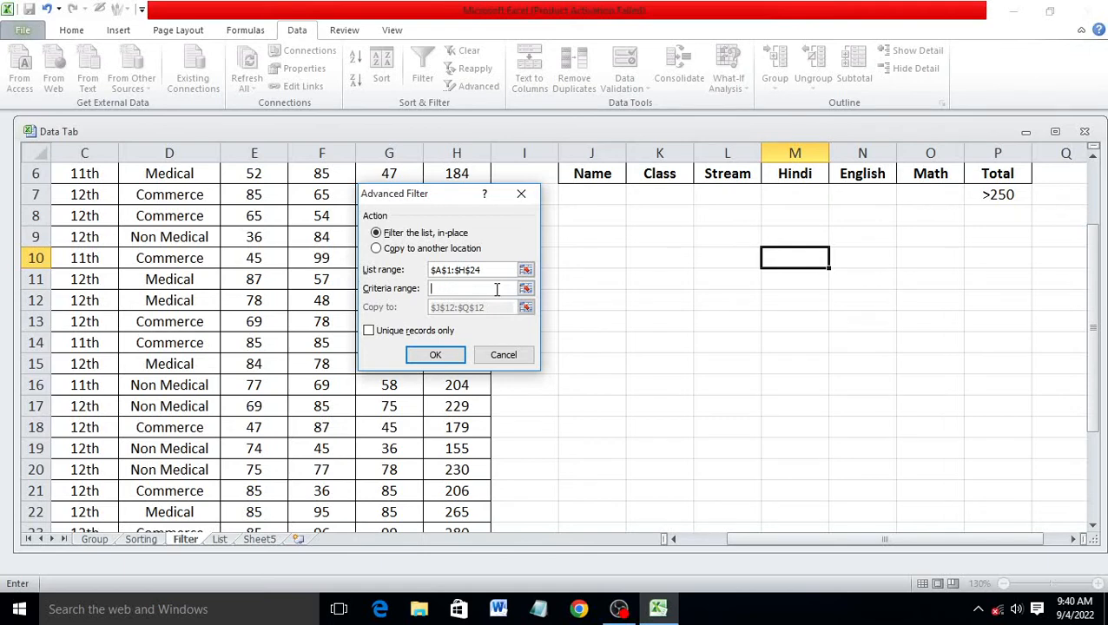
pyautogui.moveTo(606, 171); pyautogui.dragTo(1007, 195)
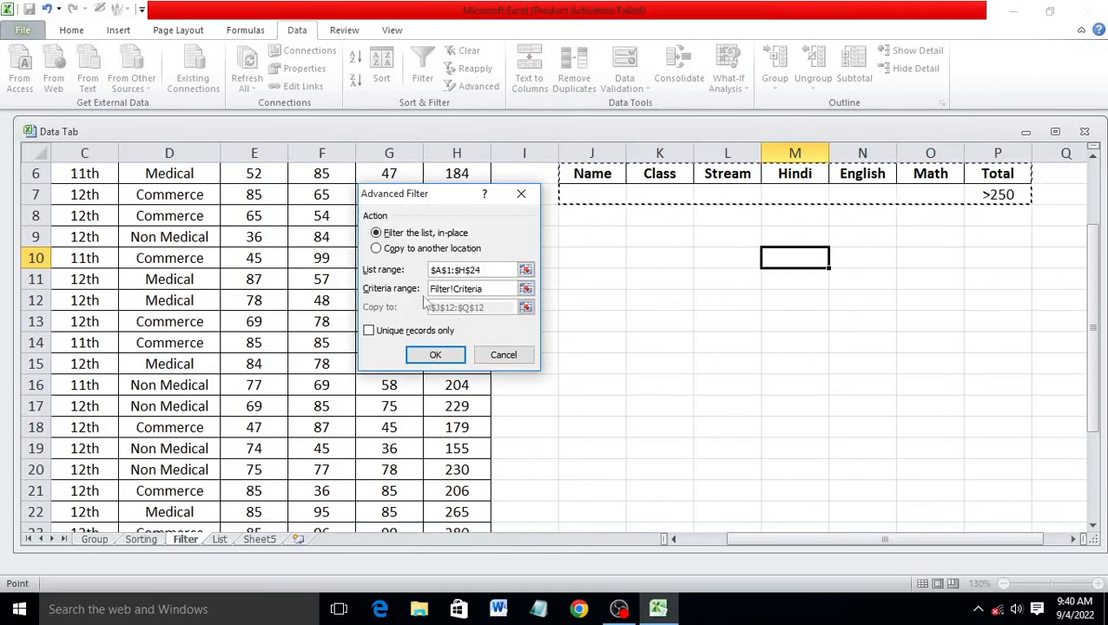
# Step: Choose to copy to another location, replace the old destination with J11, and run the Advanced Filter
pyautogui.click(376, 248)
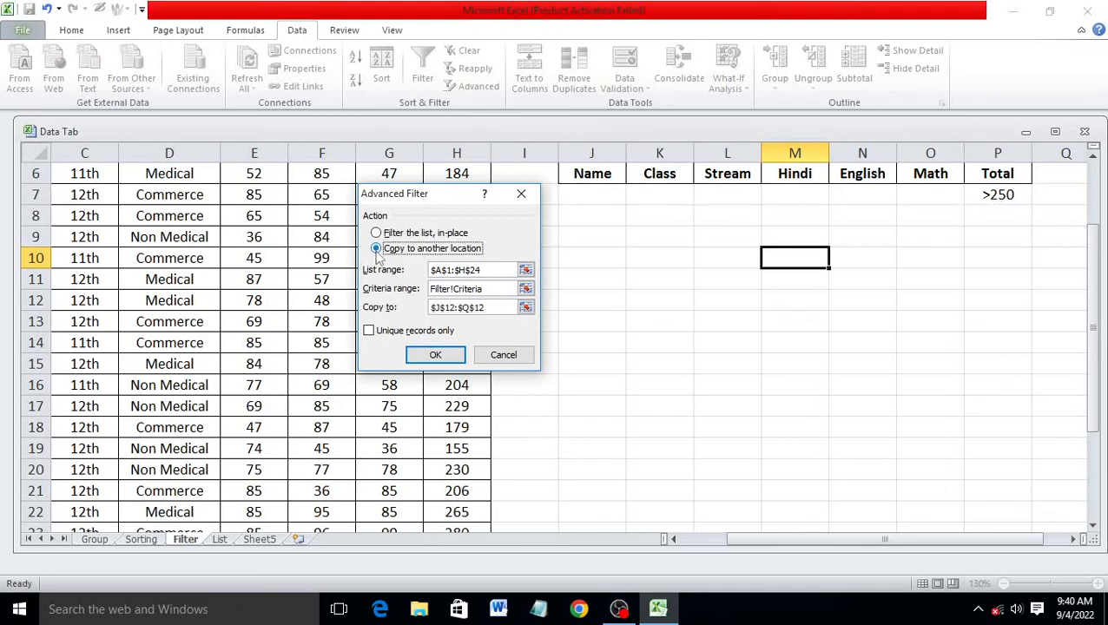
pyautogui.click(490, 308)
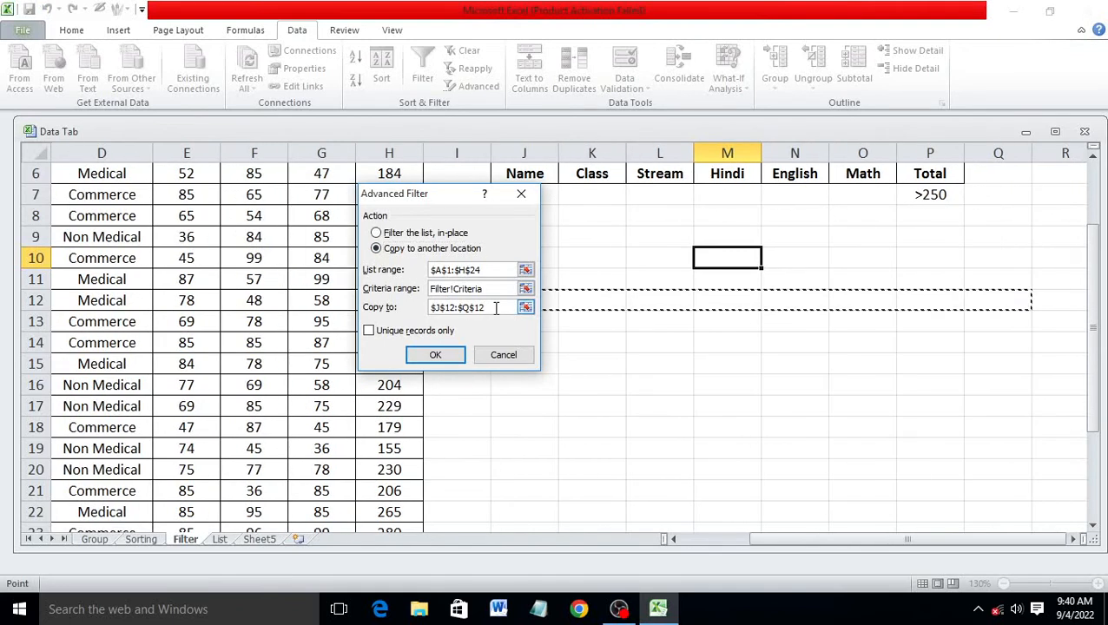
pyautogui.press('BackSpace')
pyautogui.press('BackSpace')
pyautogui.press('BackSpace')
pyautogui.press('BackSpace')
pyautogui.press('BackSpace')
pyautogui.press('BackSpace')
pyautogui.press('BackSpace')
pyautogui.press('BackSpace')
pyautogui.press('BackSpace')
pyautogui.press('BackSpace')
pyautogui.press('BackSpace')
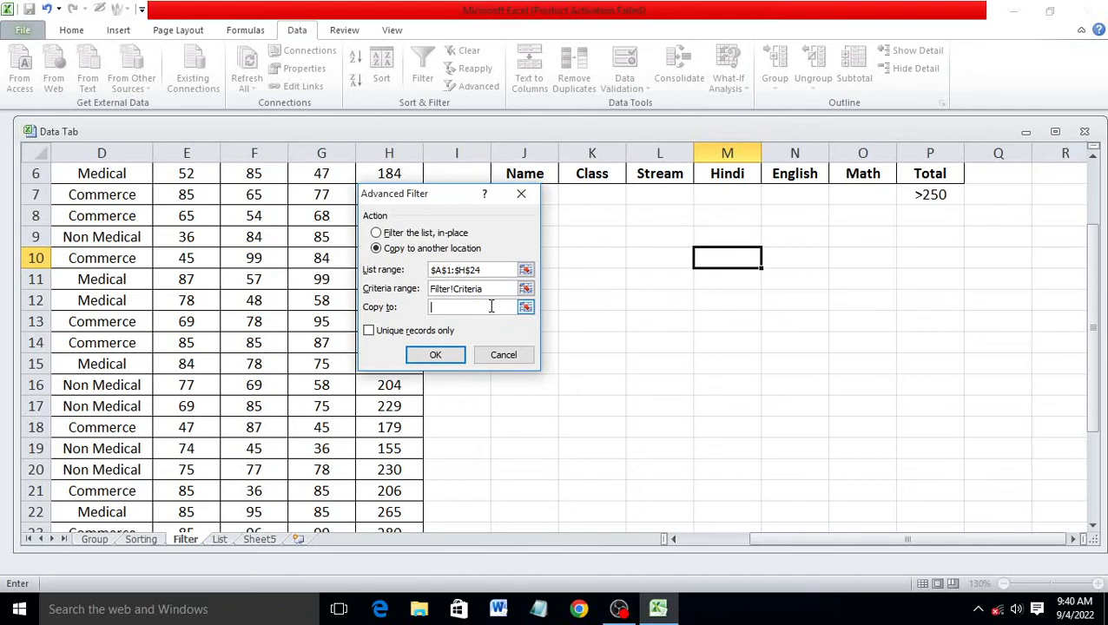
pyautogui.click(555, 276)
pyautogui.click(439, 355)
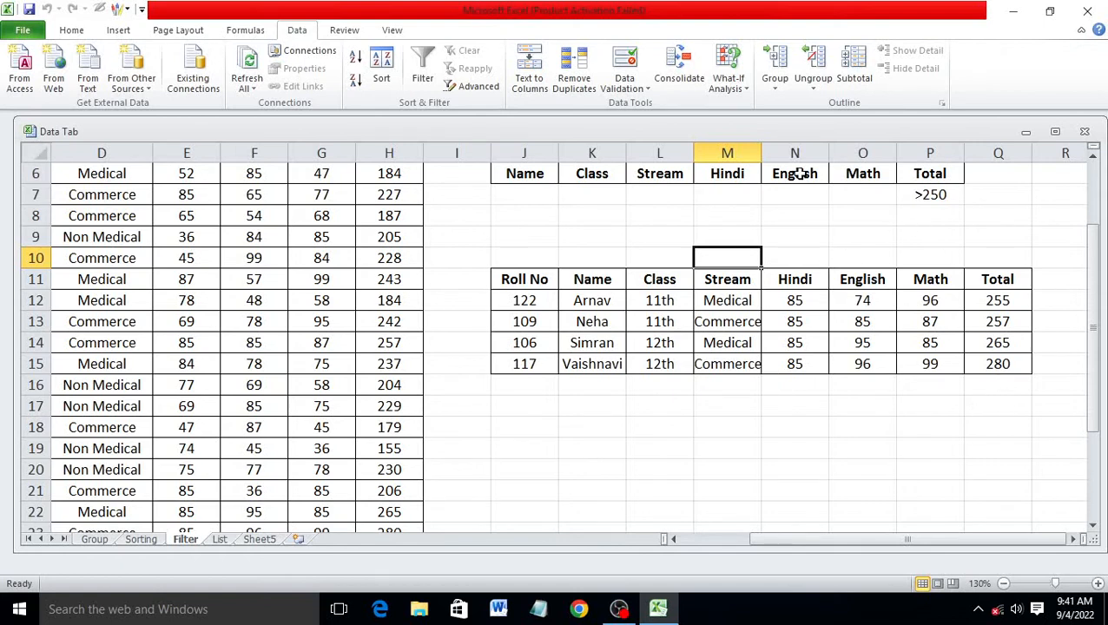
# Step: Clear all contents and formatting from the extracted records in J9:Q16
pyautogui.moveTo(511, 243); pyautogui.dragTo(1029, 386)
pyautogui.click(74, 32)
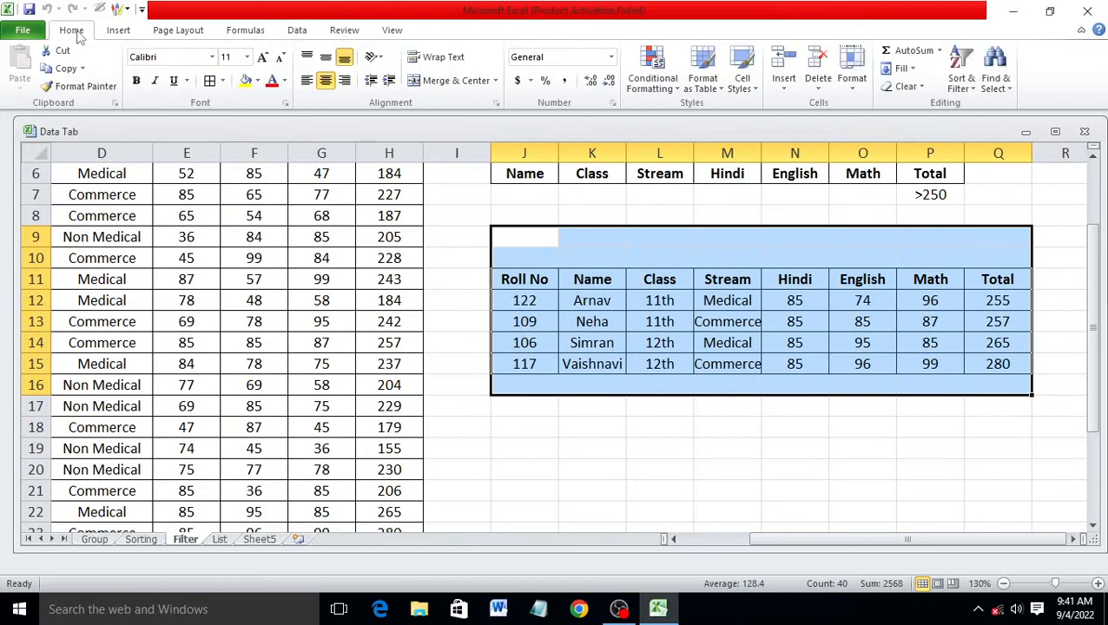
pyautogui.click(922, 88)
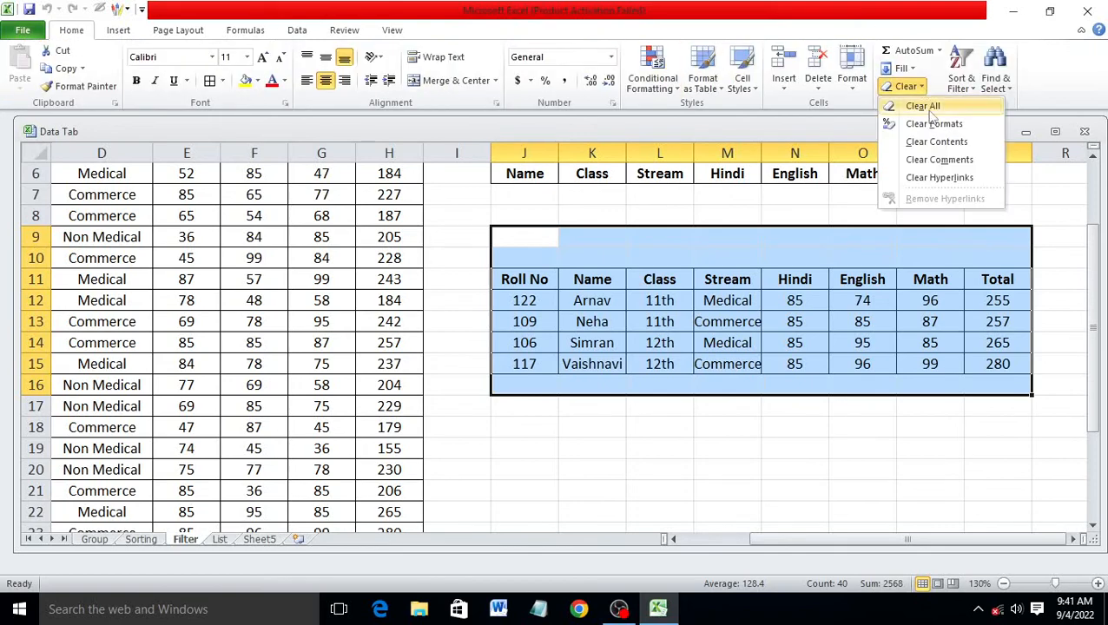
pyautogui.click(903, 104)
# Step: Remove the >250 criterion under the Total heading in P7
pyautogui.scroll(2, 752, 319)
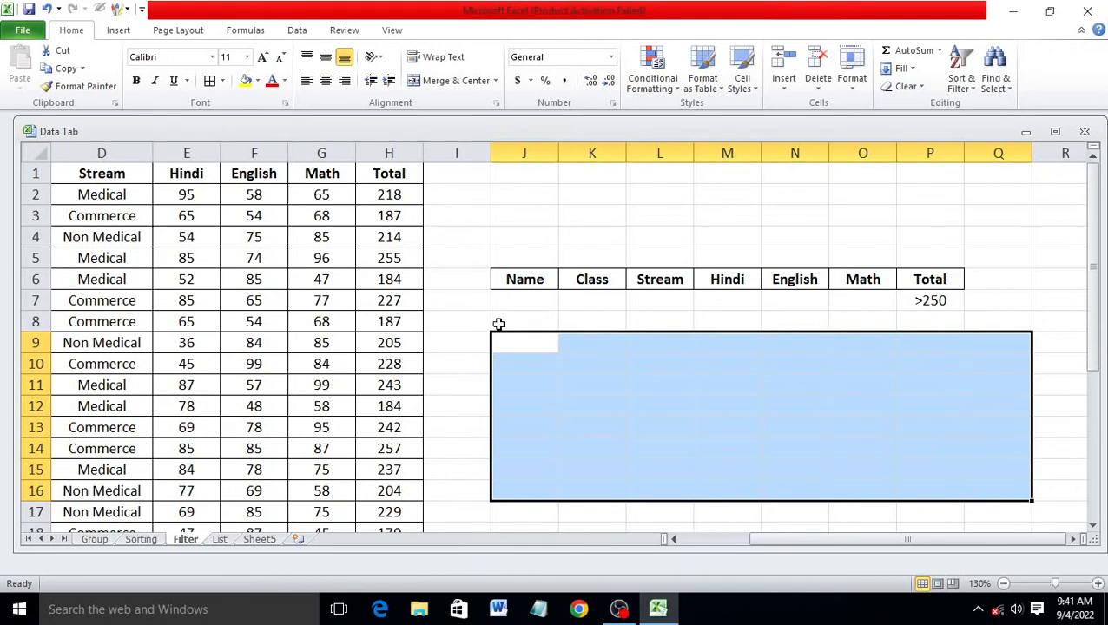
pyautogui.click(895, 301)
pyautogui.click(921, 302)
pyautogui.press('BackSpace')
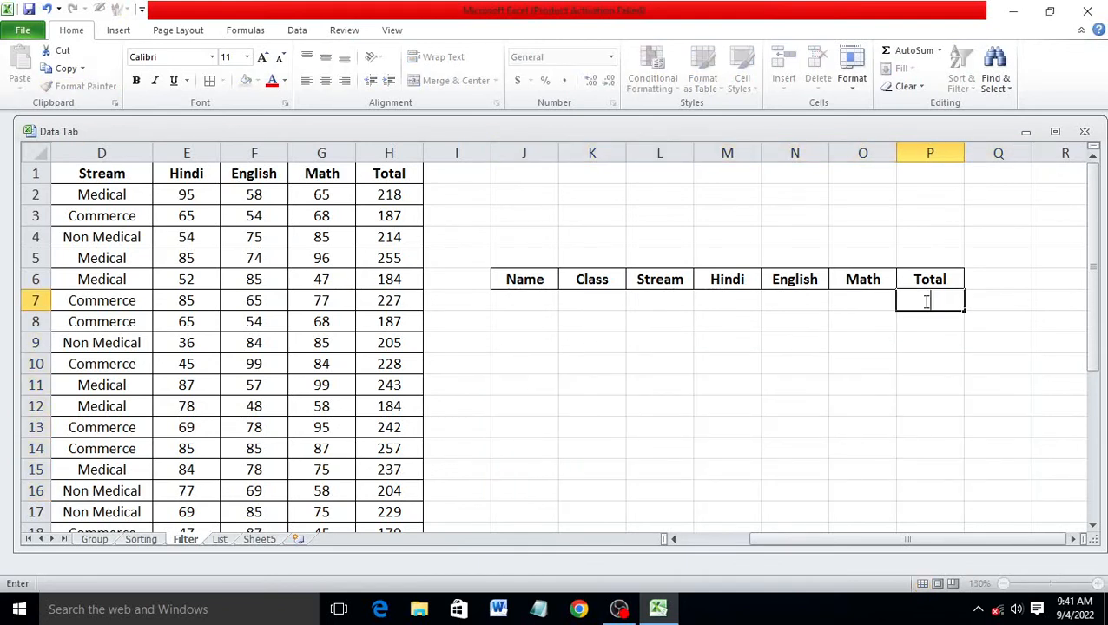
# Step: Enter the criteria 11th under Class in K7 and Commerce under Stream in L7
pyautogui.click(588, 299)
pyautogui.write('11th')
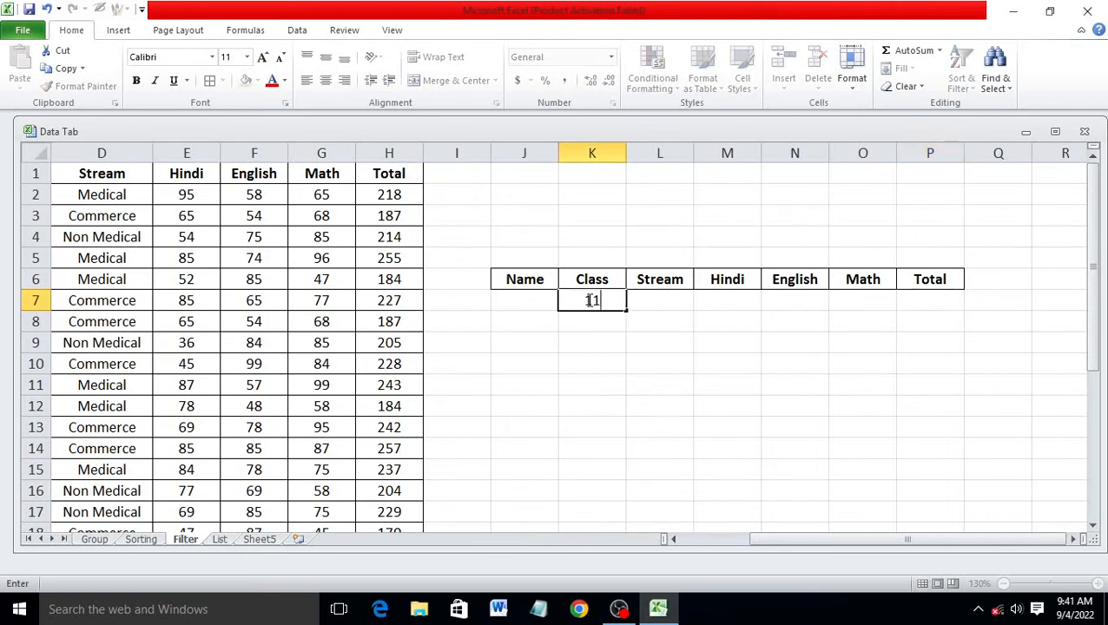
pyautogui.click(676, 304)
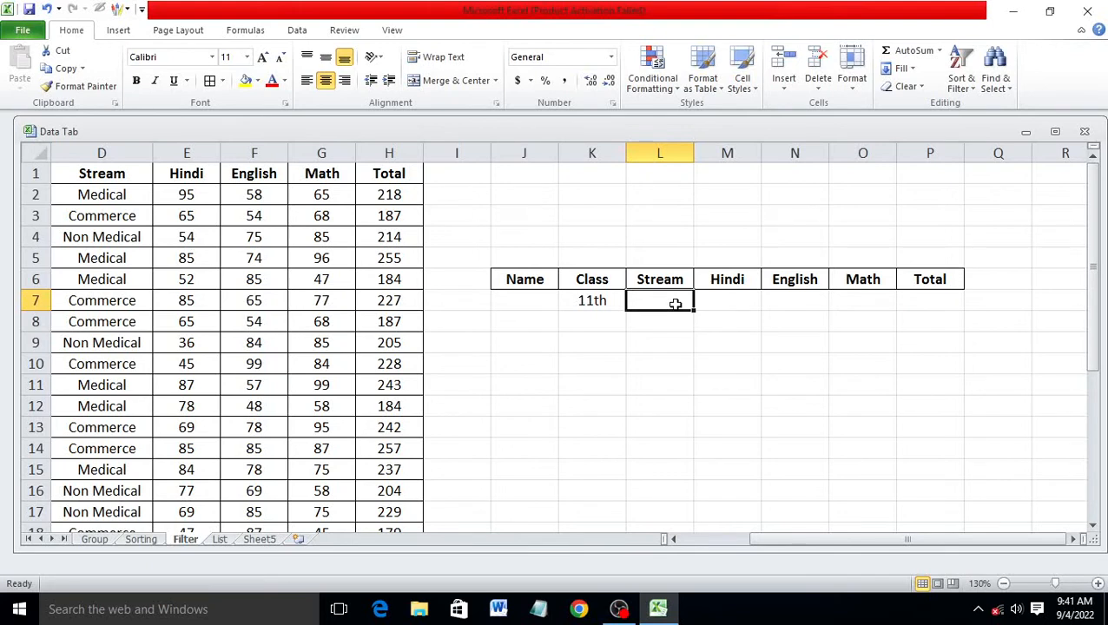
pyautogui.write('Co')
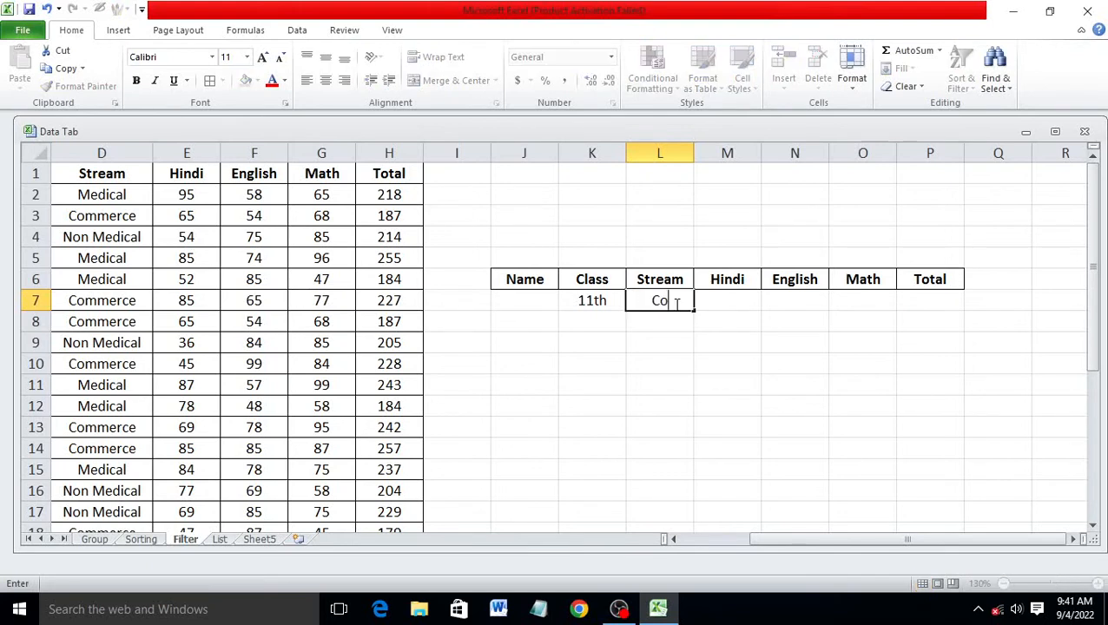
pyautogui.write('mmerce')
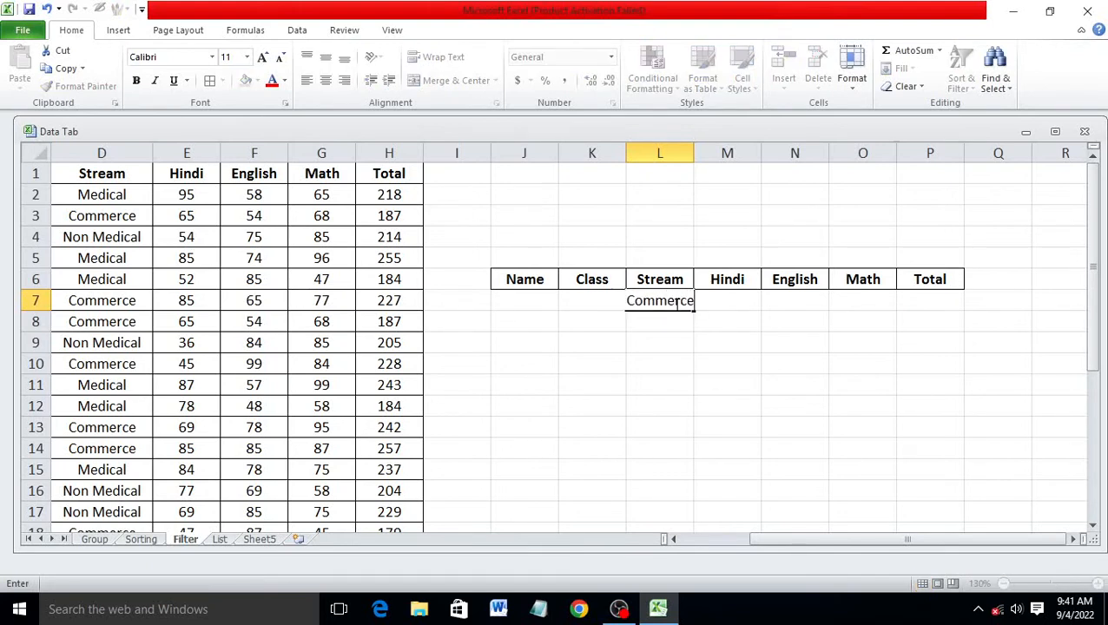
pyautogui.click(696, 344)
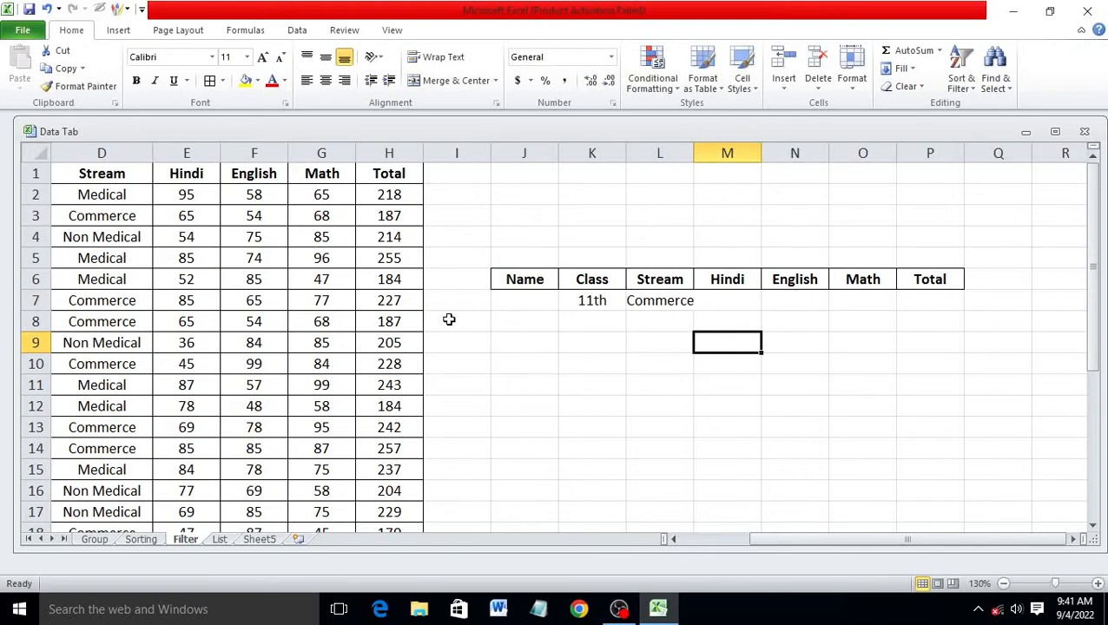
# Step: Start an Advanced Filter on list range A1:H24 and replace its criteria range with a fresh selection of J6:P7
pyautogui.click(295, 32)
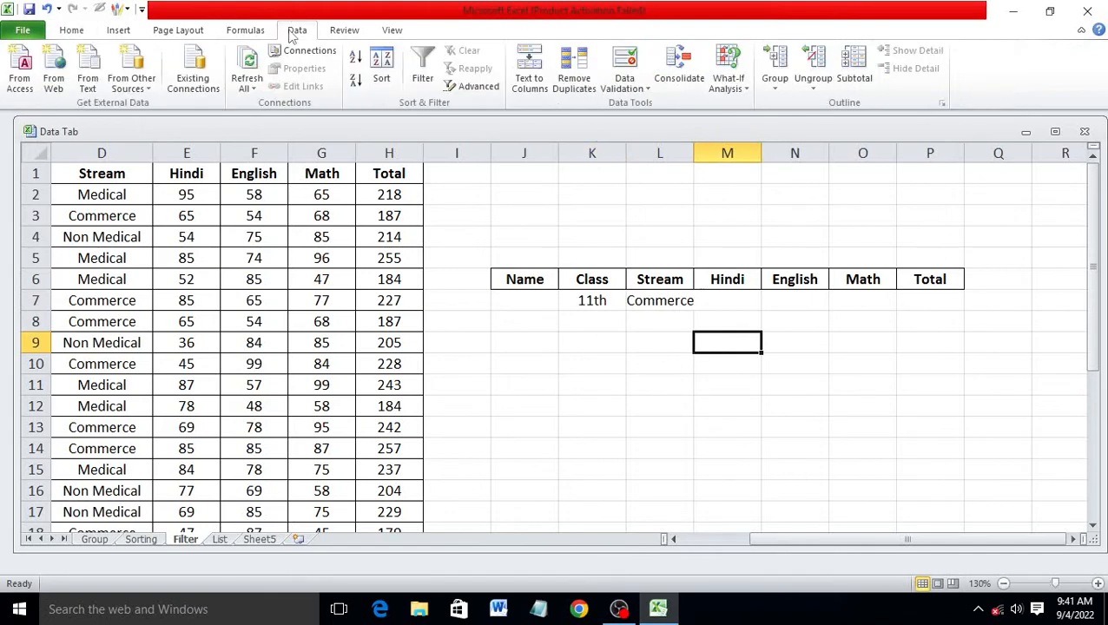
pyautogui.click(473, 86)
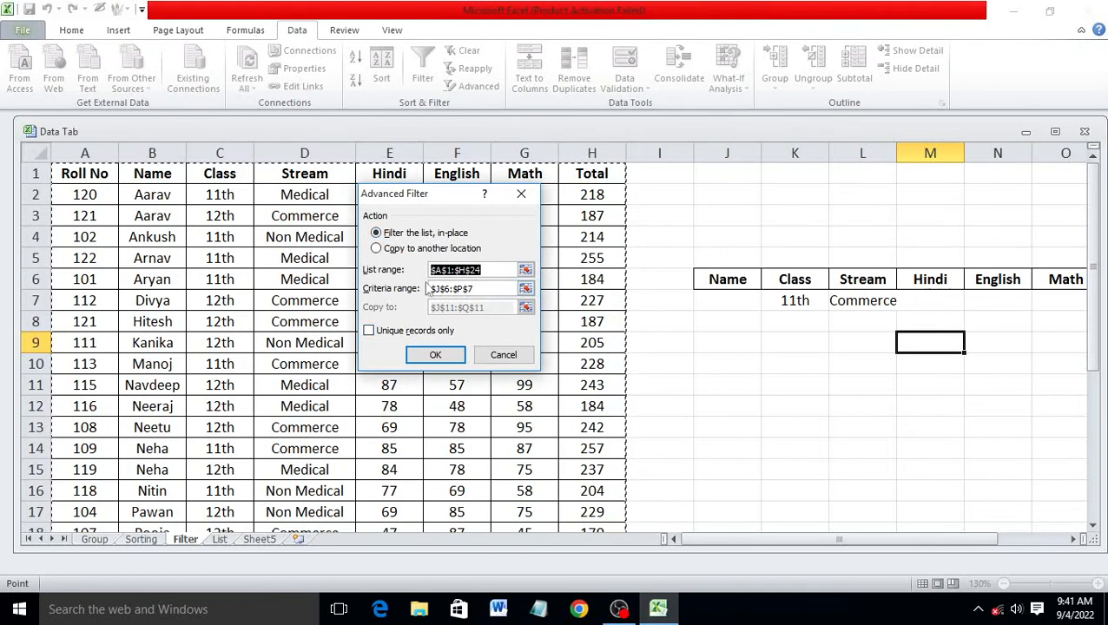
pyautogui.click(493, 288)
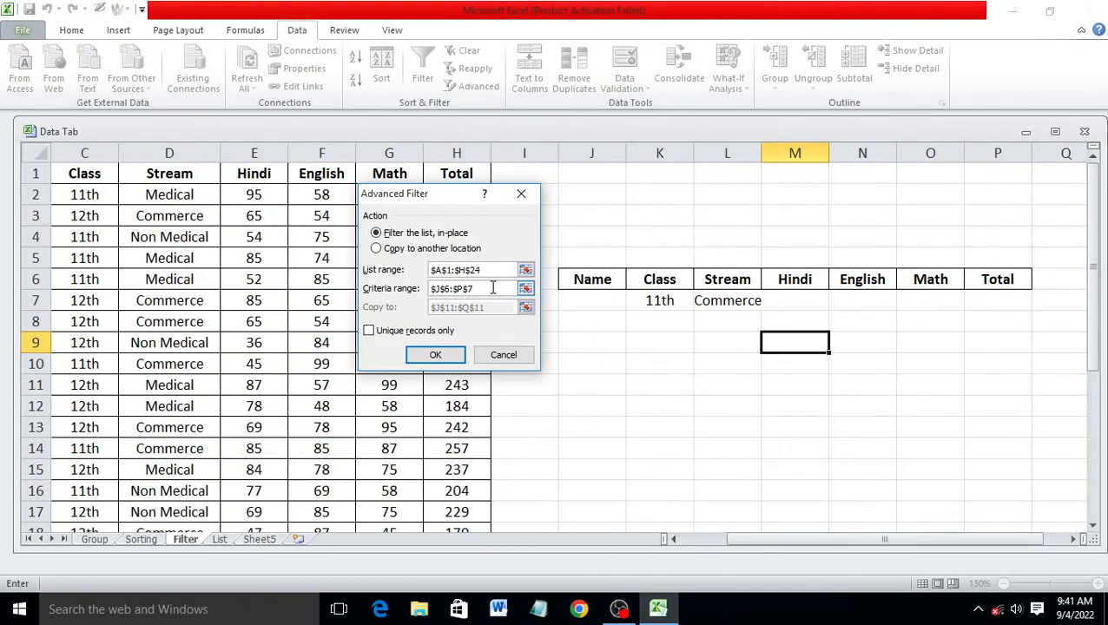
pyautogui.press('BackSpace')
pyautogui.press('BackSpace')
pyautogui.press('BackSpace')
pyautogui.press('BackSpace')
pyautogui.press('BackSpace')
pyautogui.press('BackSpace')
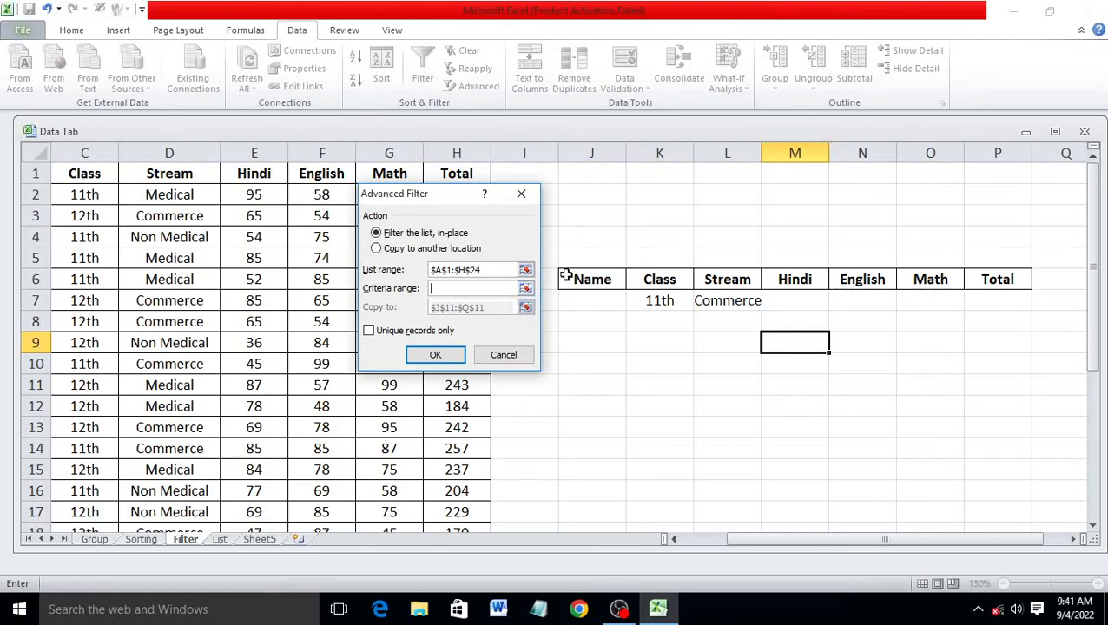
pyautogui.moveTo(564, 280); pyautogui.dragTo(992, 302)
# Step: Run the Advanced Filter as a copy to another location starting at J10, and widen column M to fit the stream names
pyautogui.click(388, 249)
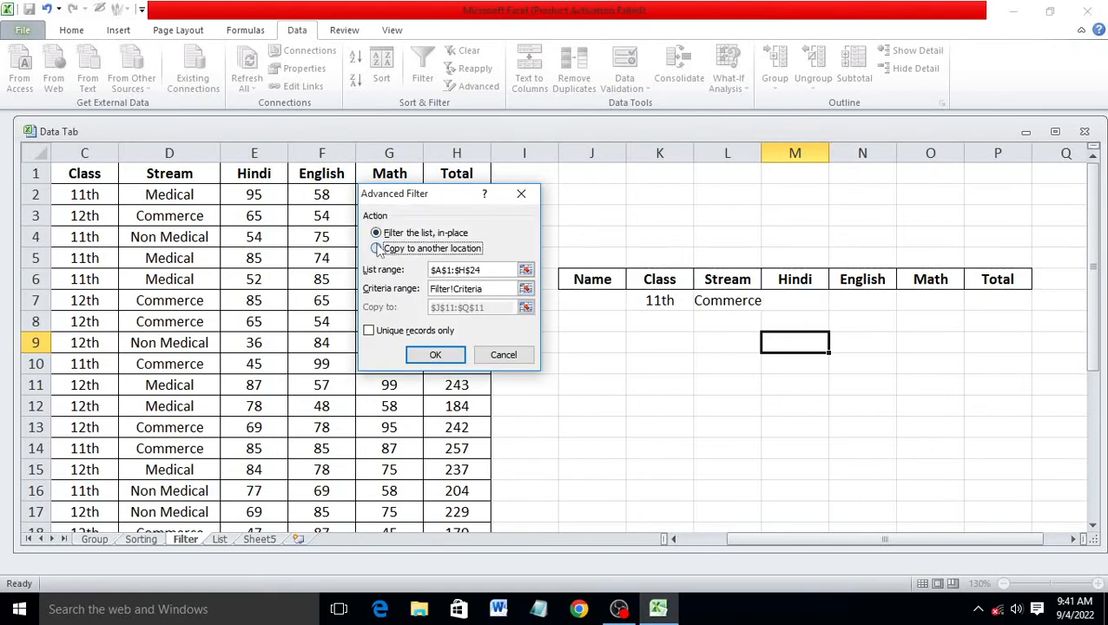
pyautogui.click(494, 308)
pyautogui.press('BackSpace')
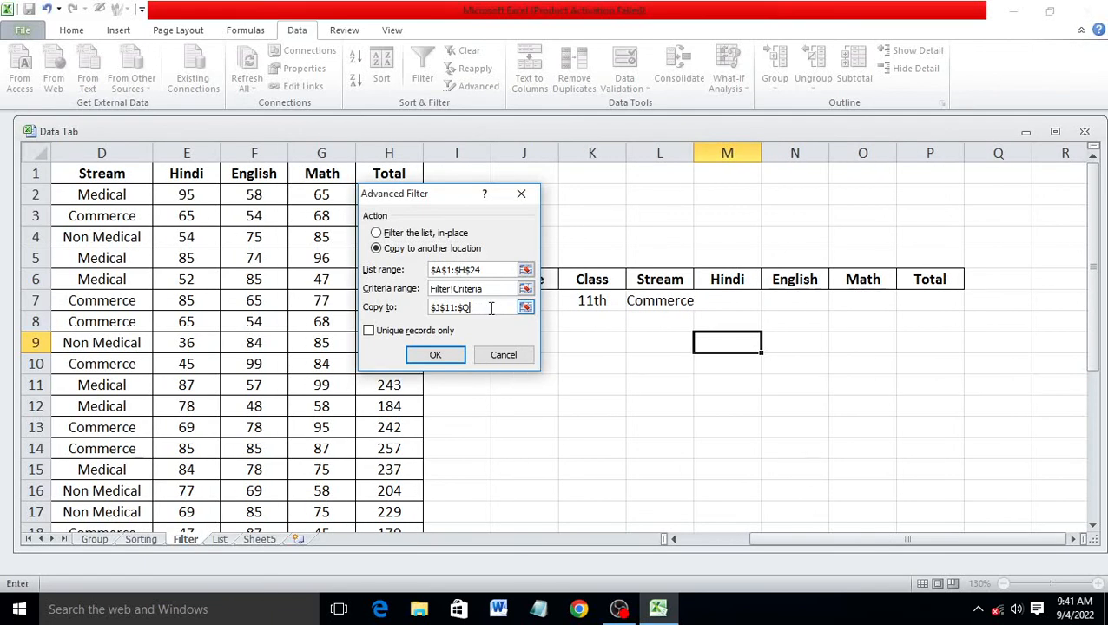
pyautogui.press('BackSpace')
pyautogui.press('BackSpace')
pyautogui.press('BackSpace')
pyautogui.press('BackSpace')
pyautogui.press('BackSpace')
pyautogui.press('BackSpace')
pyautogui.press('BackSpace')
pyautogui.press('BackSpace')
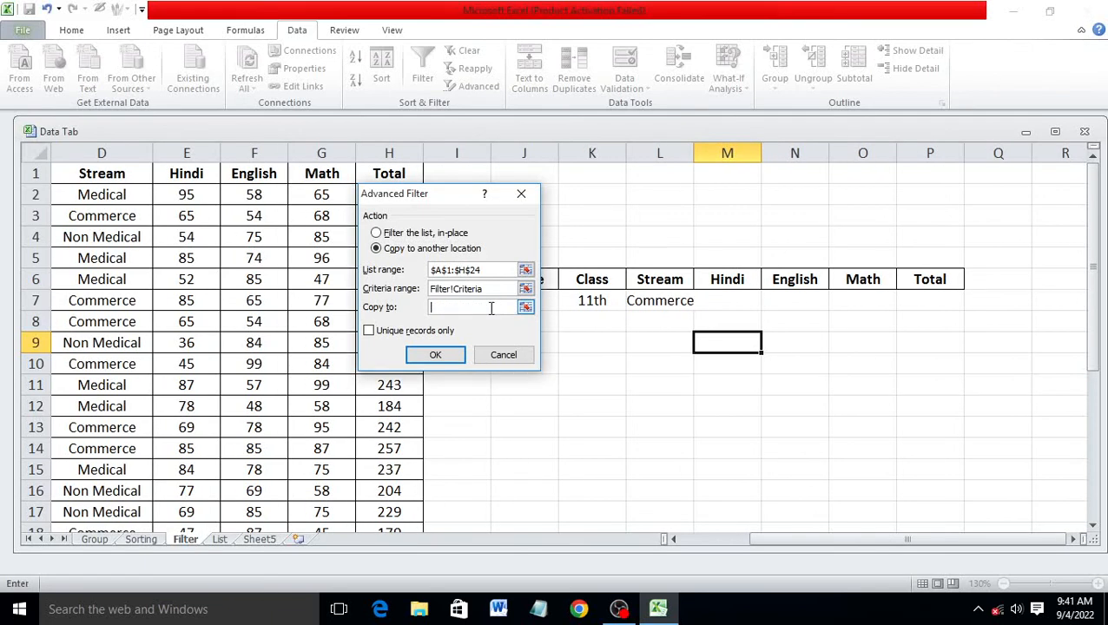
pyautogui.click(548, 363)
pyautogui.click(445, 355)
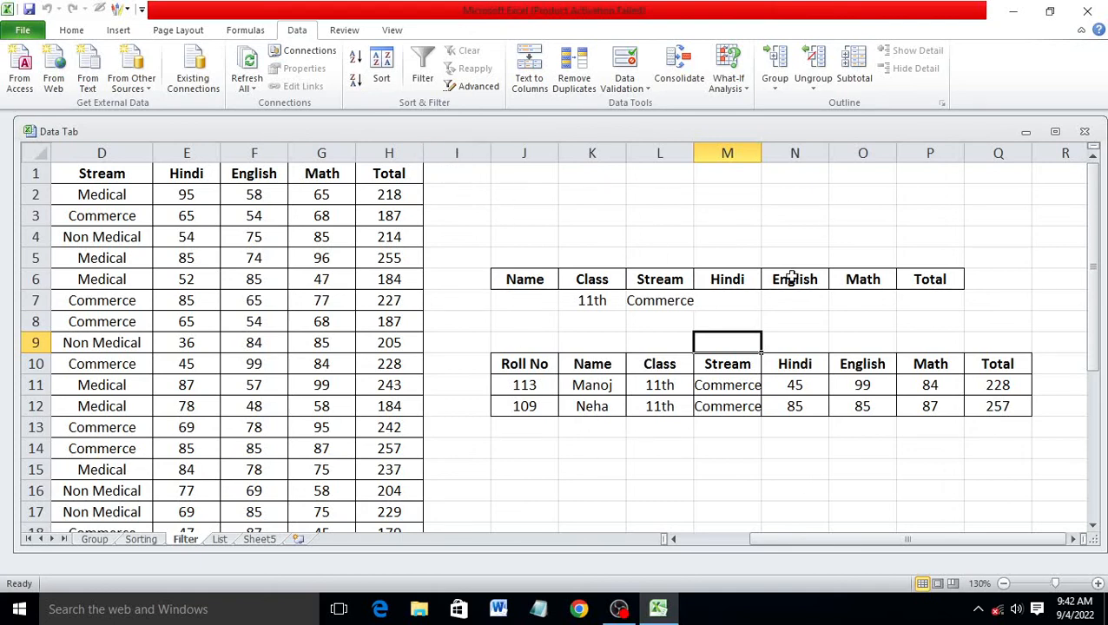
pyautogui.moveTo(764, 156); pyautogui.dragTo(789, 156)
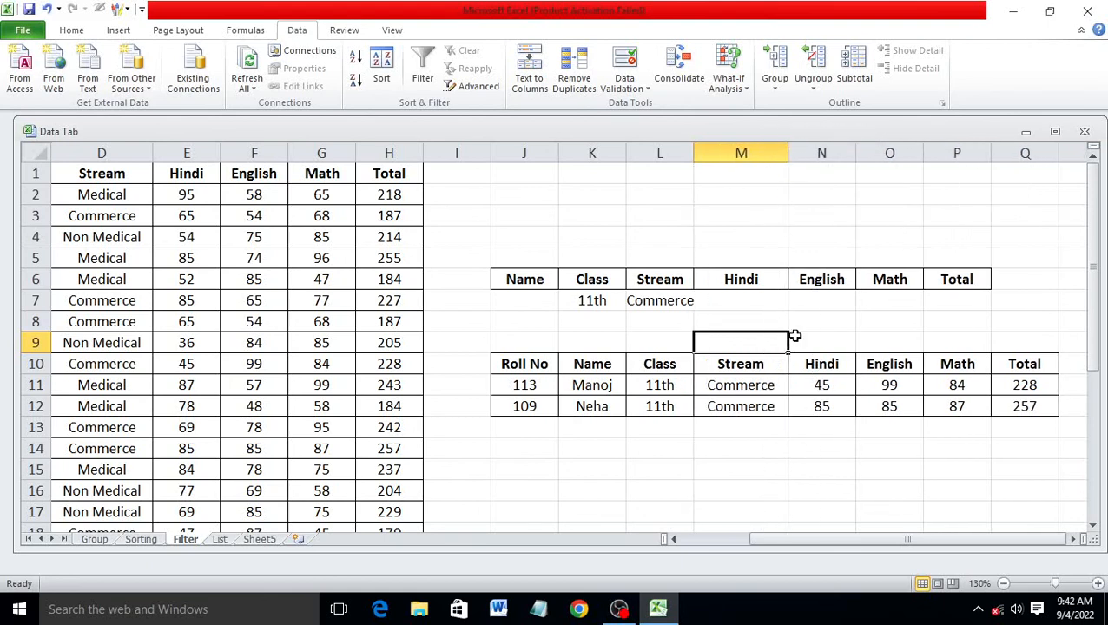